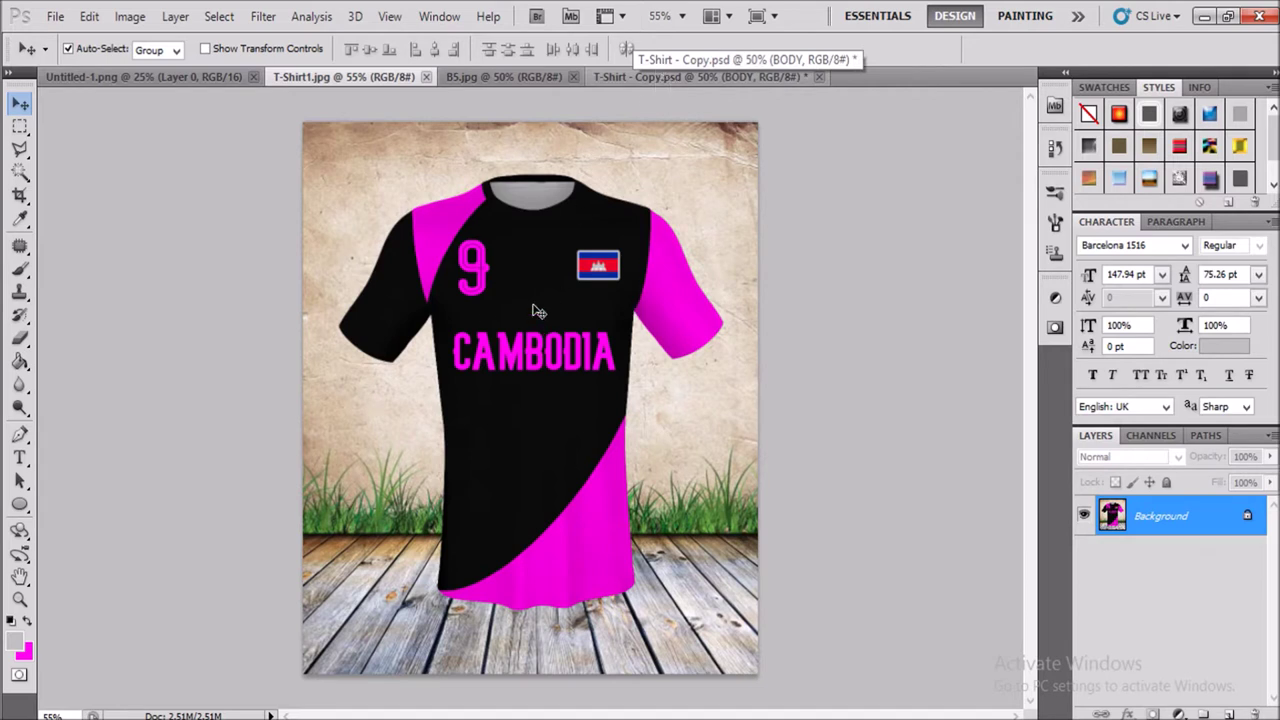
# Step: Select the entire B5.jpg wall, grass and wood-floor image for copying
pyautogui.click(650, 80)
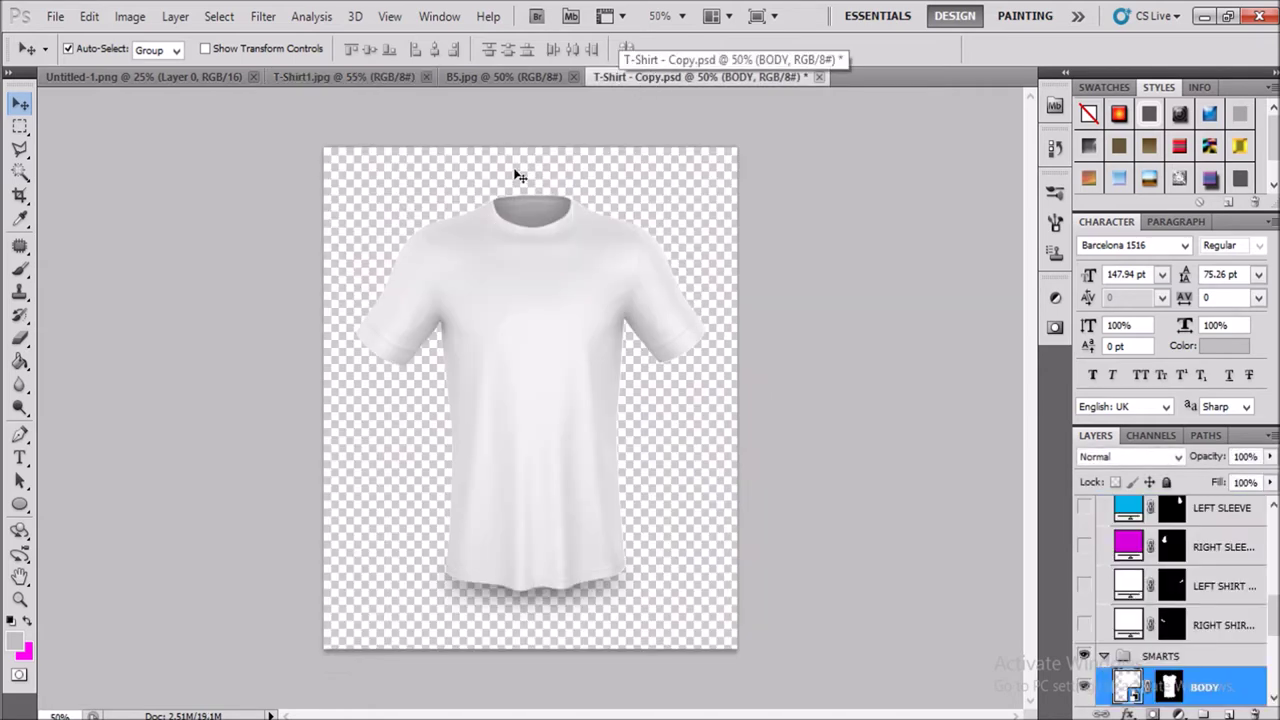
pyautogui.scroll(1, 580, 345)
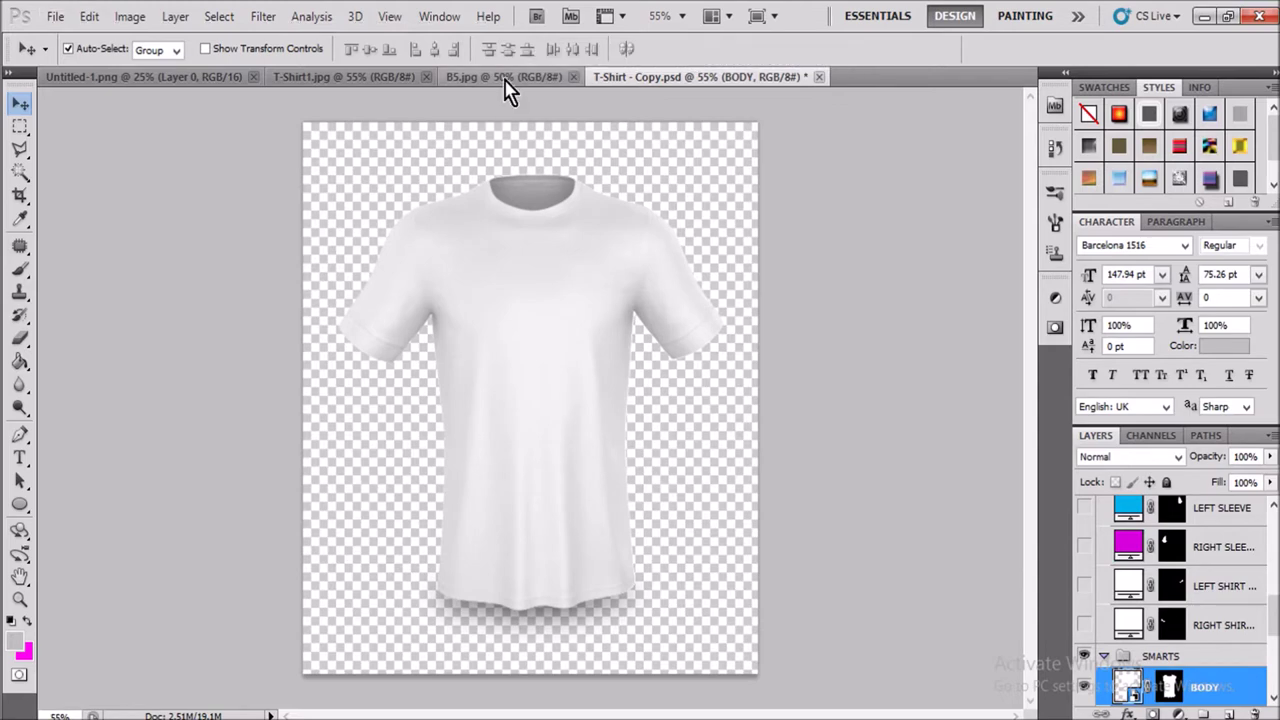
pyautogui.click(508, 78)
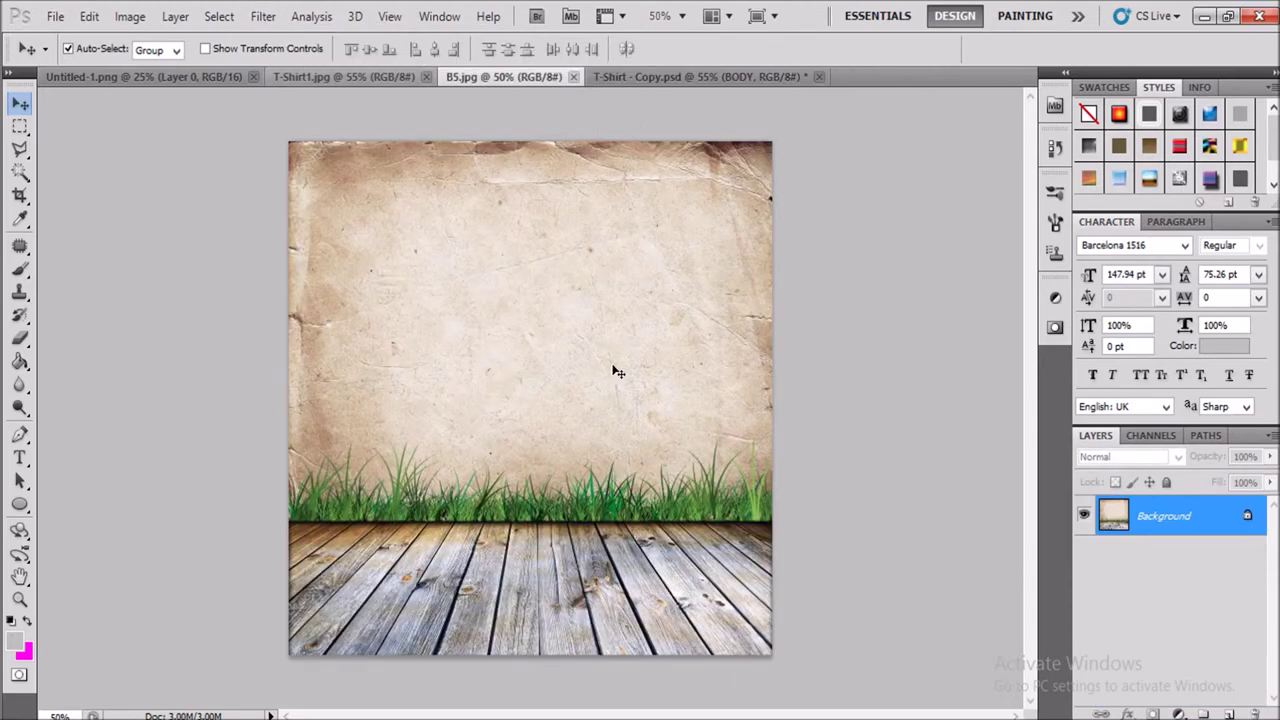
pyautogui.hotkey('ctrl', 'a')
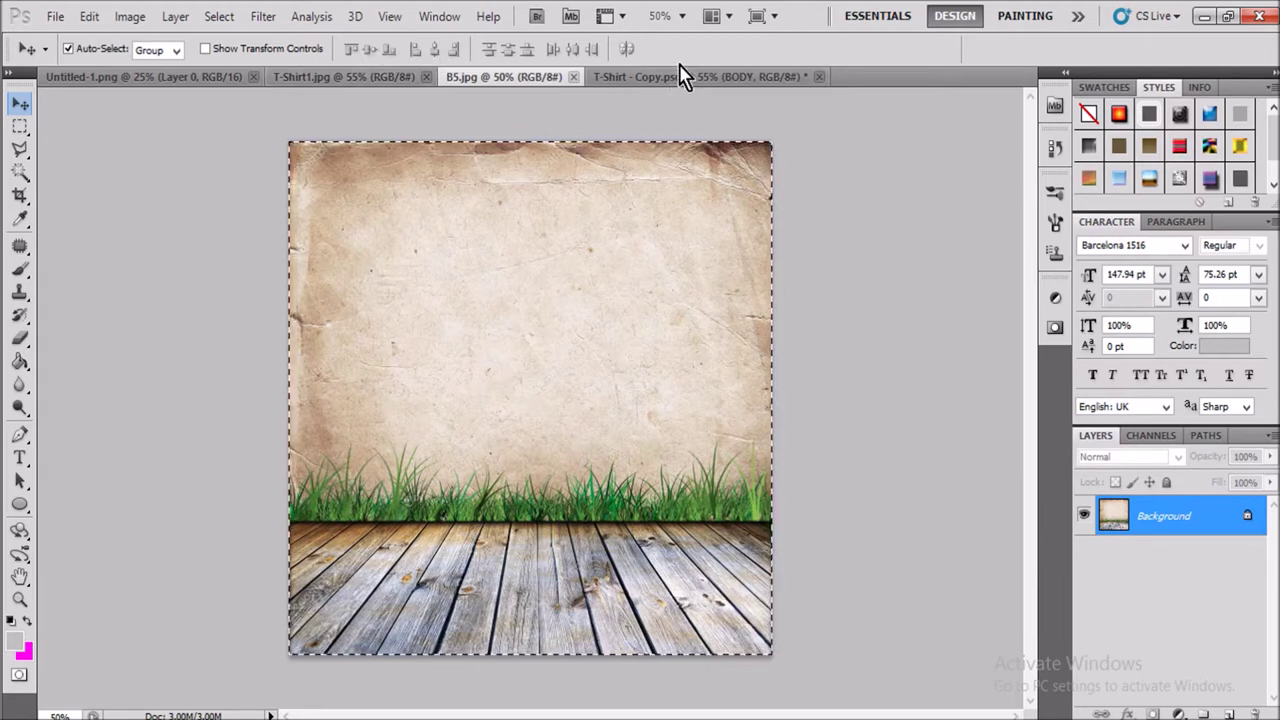
# Step: Return to the T-Shirt - Copy.psd mockup with Layer 2 as the target layer
pyautogui.click(704, 80)
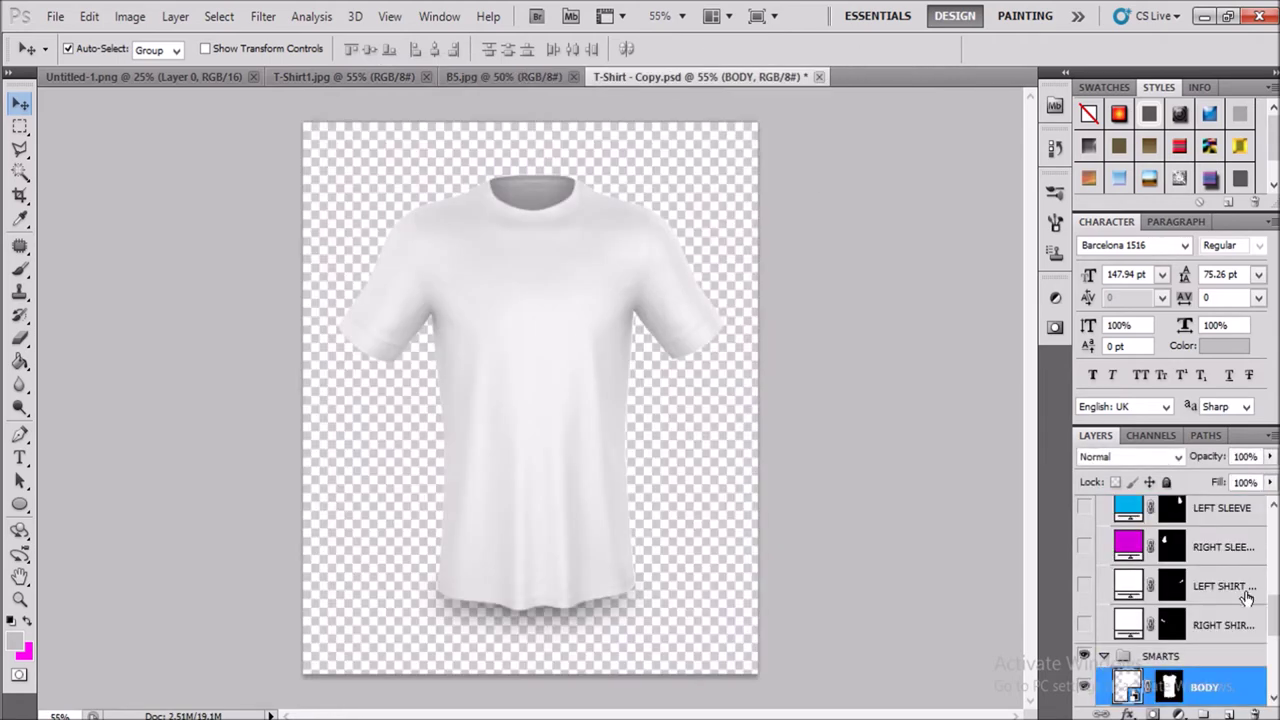
pyautogui.scroll(-3, 1189, 645)
pyautogui.scroll(-2, 1189, 645)
pyautogui.click(1189, 645)
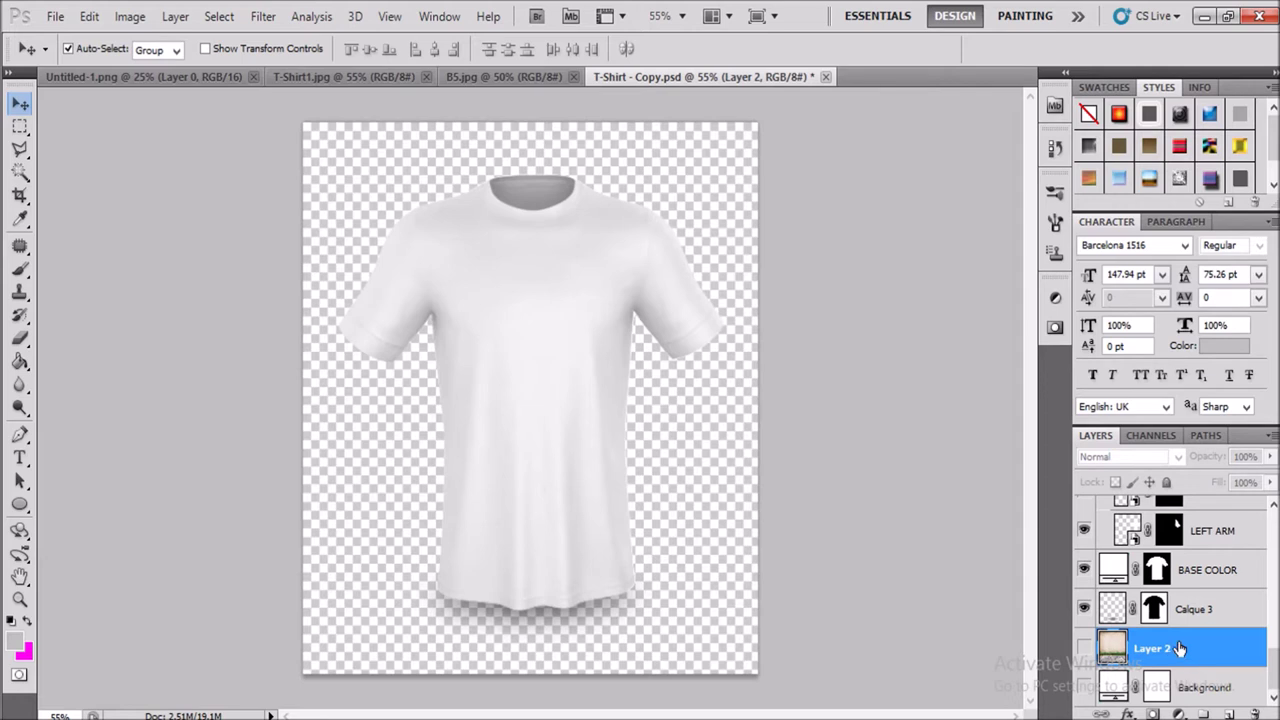
# Step: Paste the backdrop, delete the duplicate Layer 3 and make Layer 2 visible
pyautogui.hotkey('ctrl', 'v')
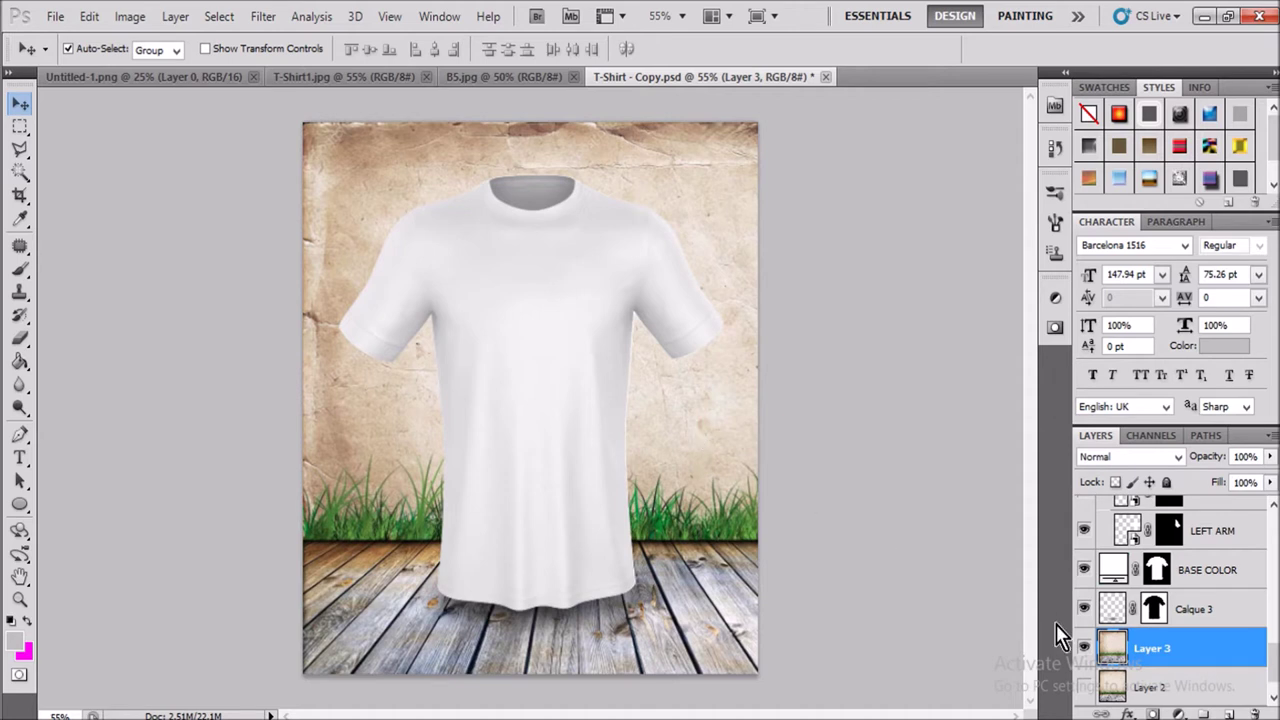
pyautogui.scroll(-1, 1152, 648)
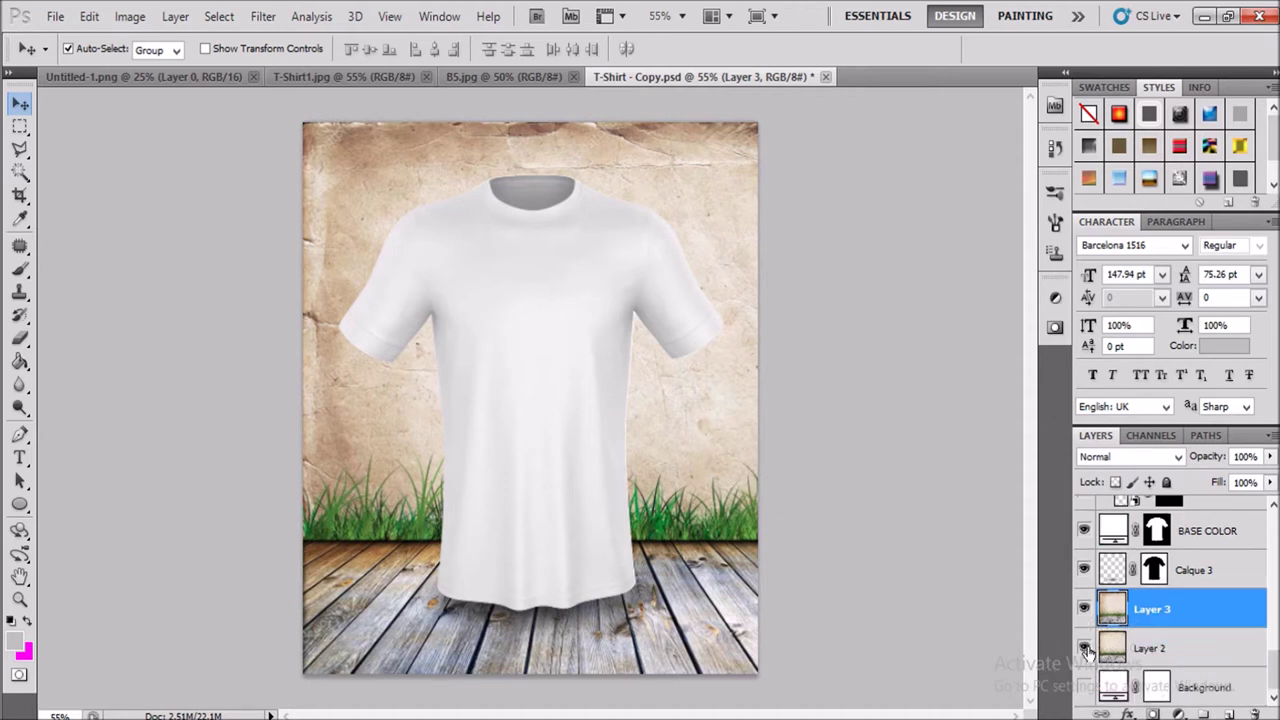
pyautogui.click(1085, 649)
pyautogui.press('Delete')
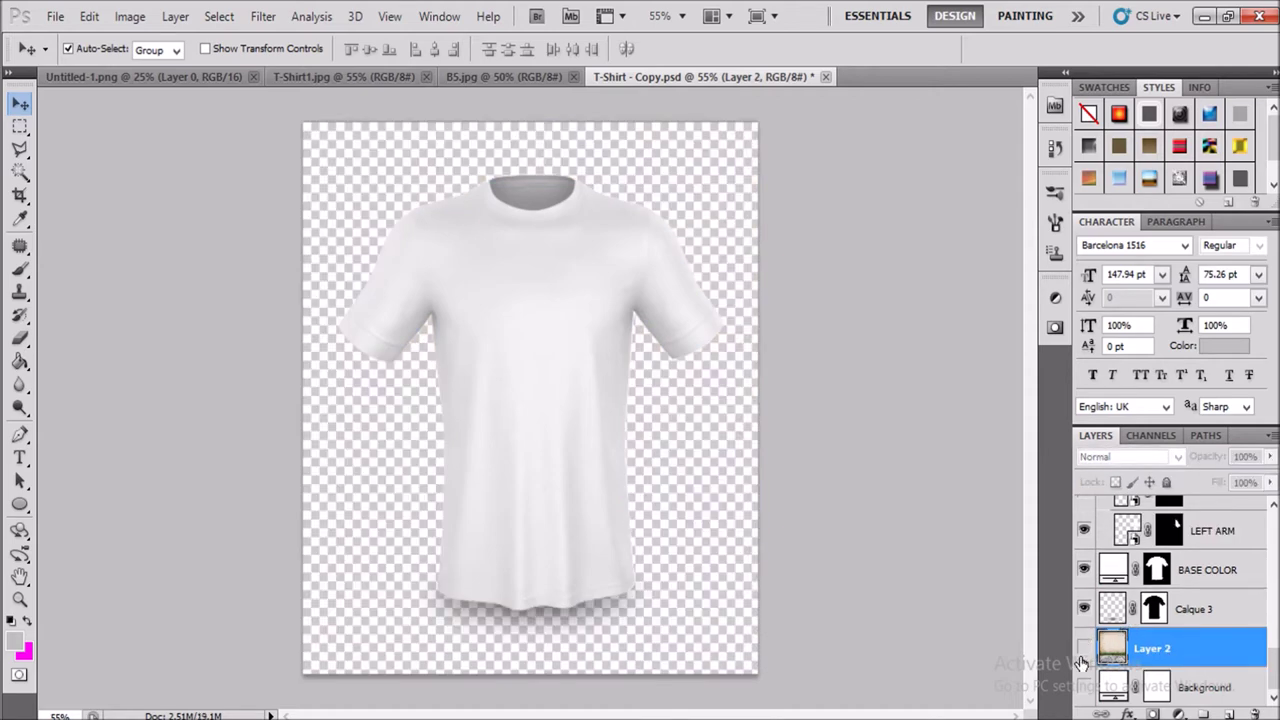
pyautogui.click(1084, 650)
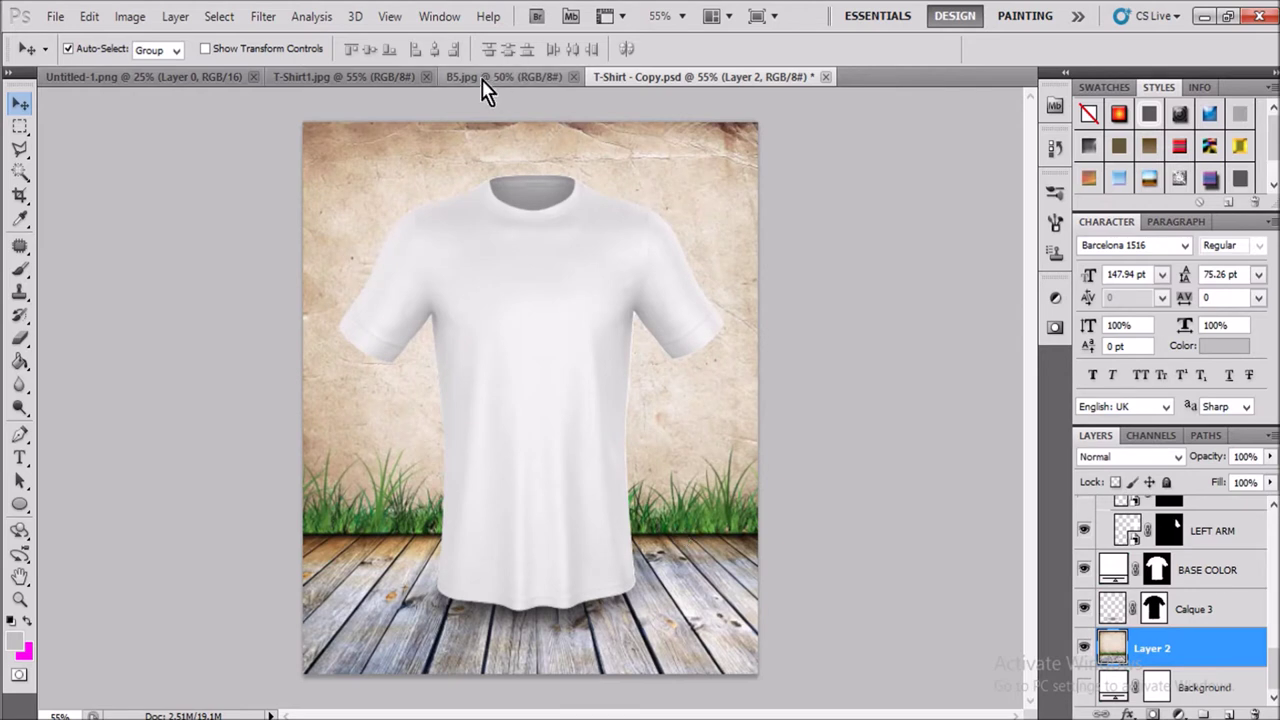
# Step: Select the BODY smart object layer
pyautogui.scroll(3, 1150, 600)
pyautogui.scroll(2, 1135, 598)
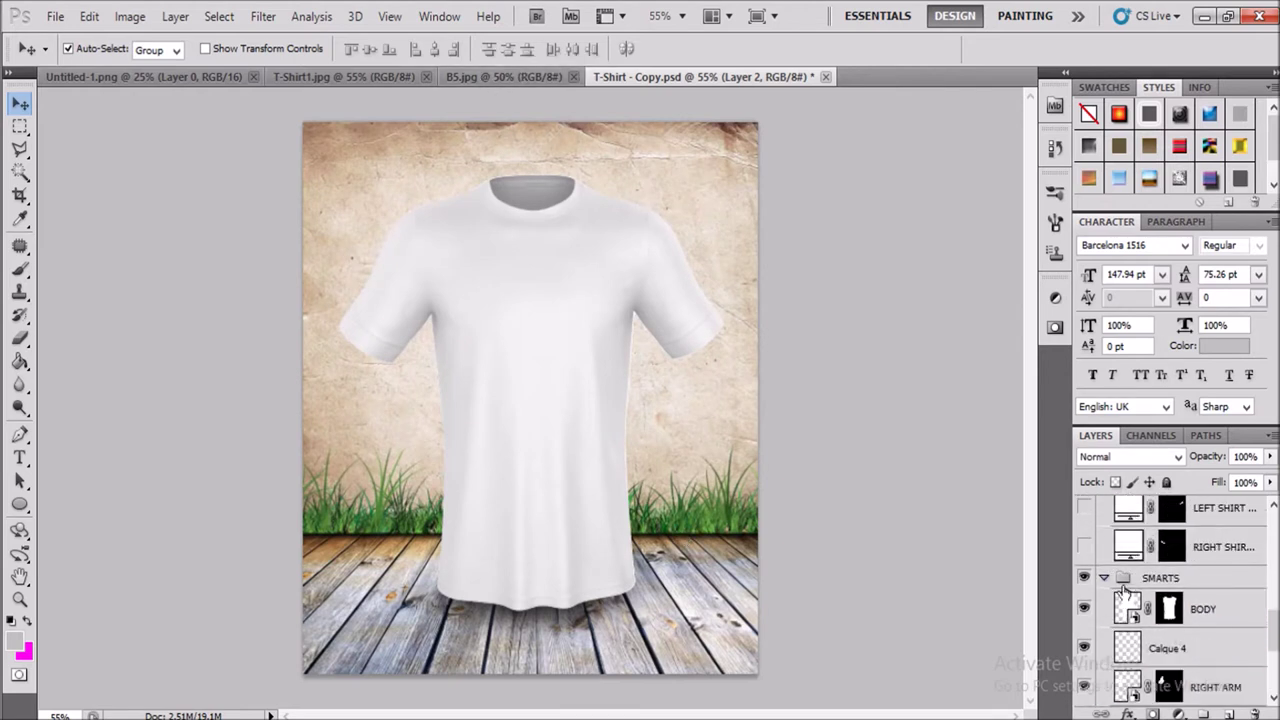
pyautogui.click(1130, 606)
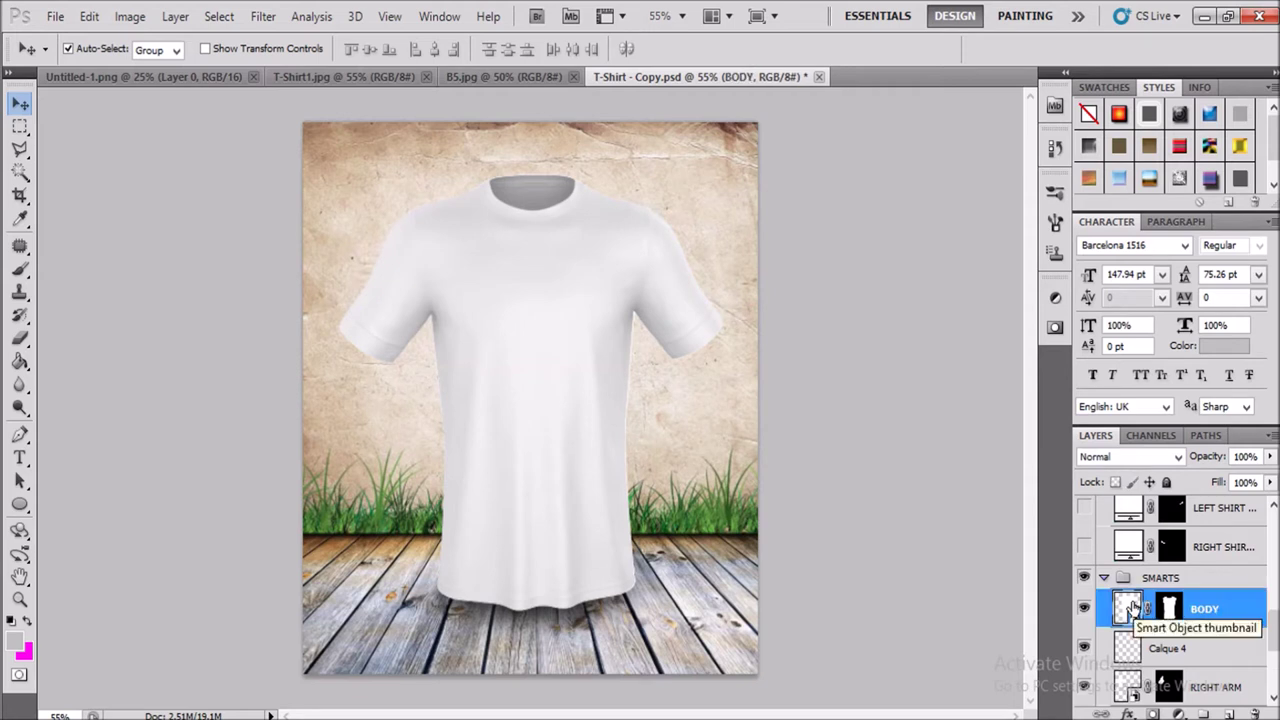
# Step: Open the BODY smart object and compare it with the T-Shirt1.jpg Cambodia jersey reference
pyautogui.doubleClick(1128, 607)
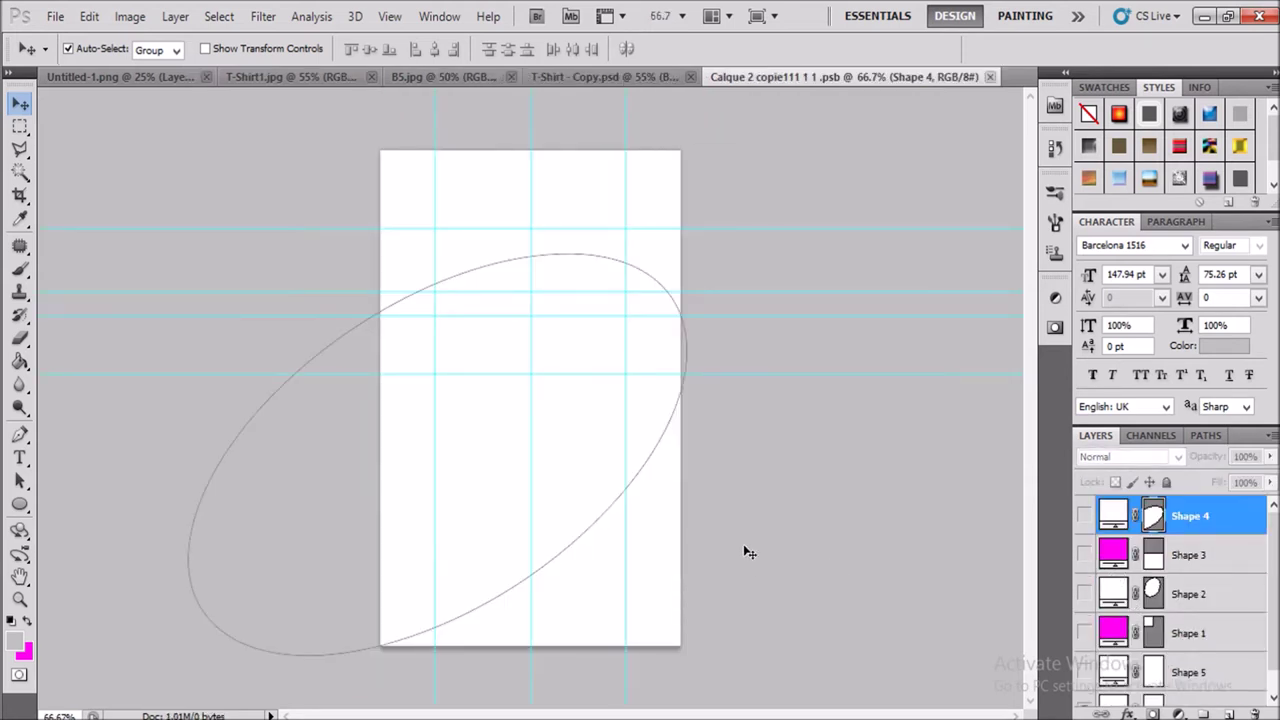
pyautogui.click(782, 494)
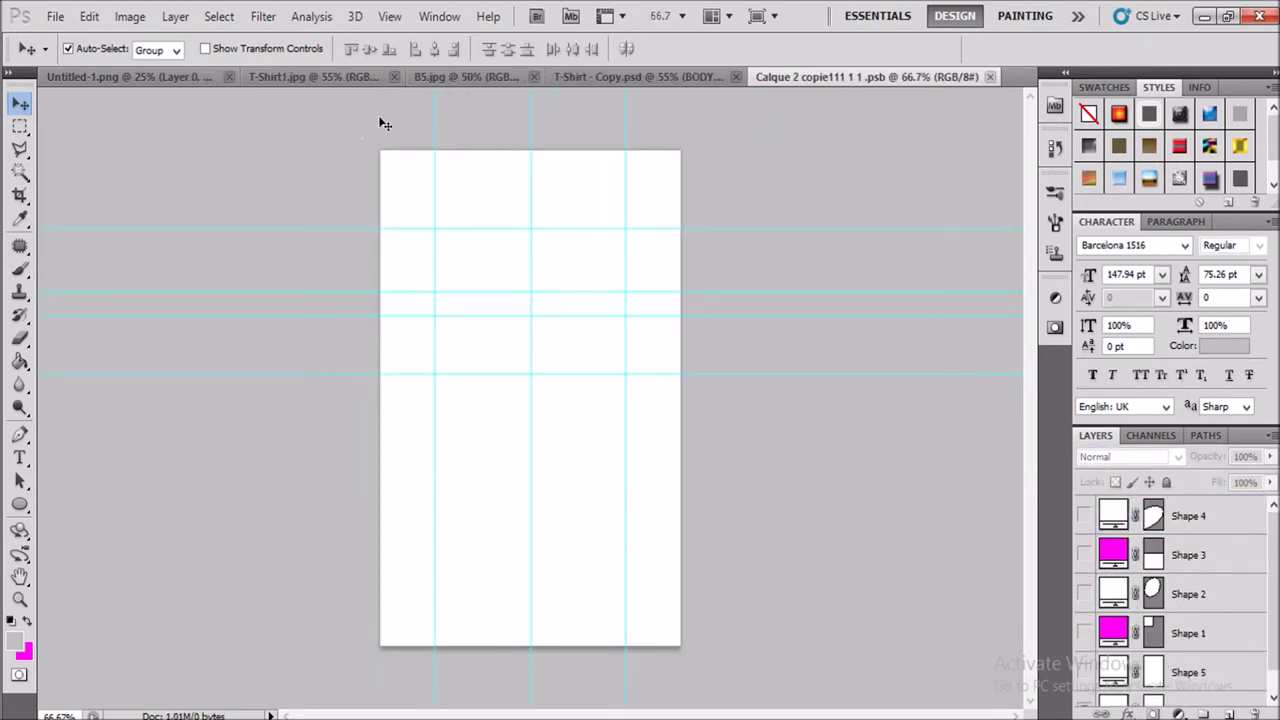
pyautogui.click(340, 80)
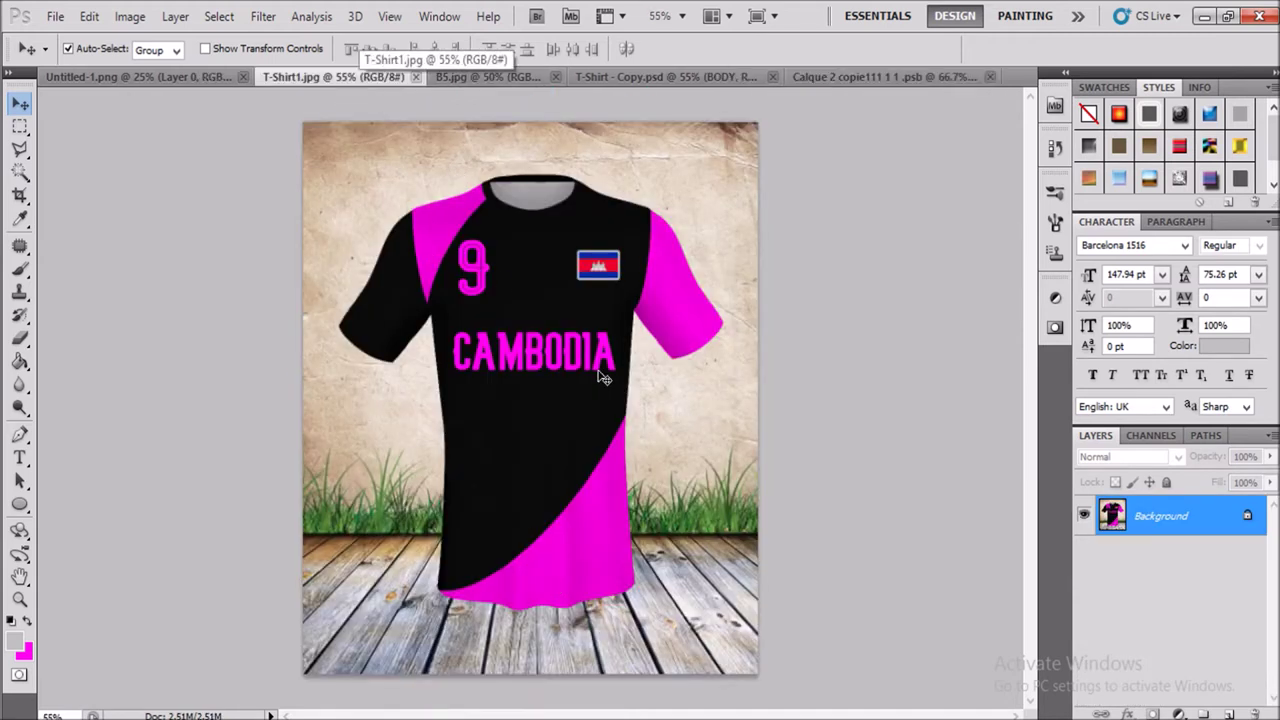
pyautogui.click(863, 80)
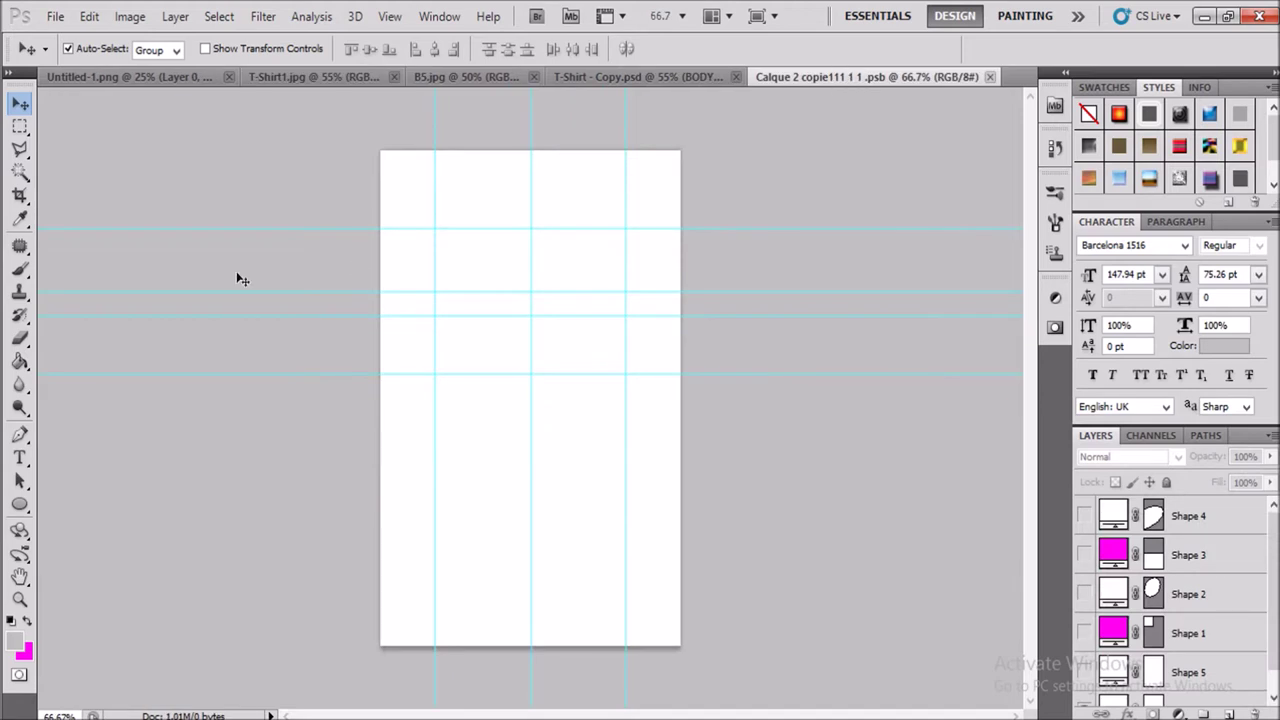
# Step: Make magenta the foreground colour in the .psb document
pyautogui.click(27, 621)
pyautogui.click(18, 507)
pyautogui.rightClick(20, 505)
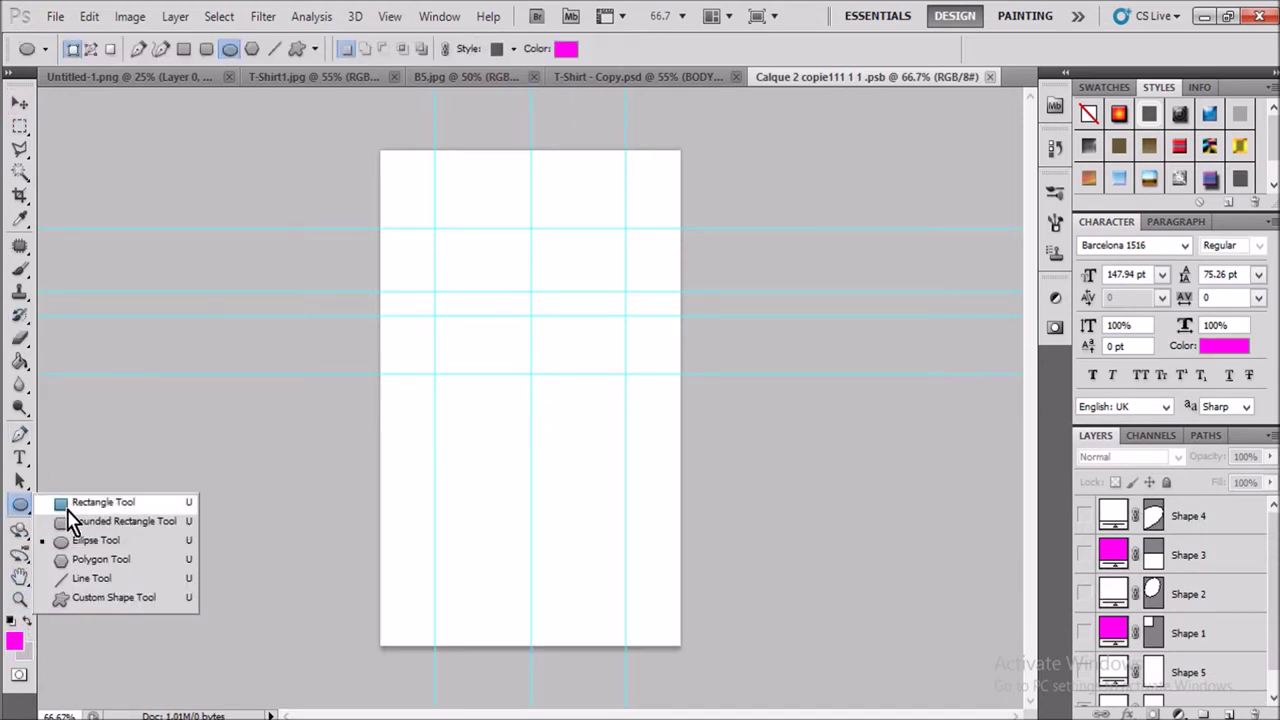
# Step: Draw a magenta rectangle, Shape 6, from the top-left page corner to the guide intersection
pyautogui.click(72, 505)
pyautogui.moveTo(366, 136); pyautogui.dragTo(531, 293)
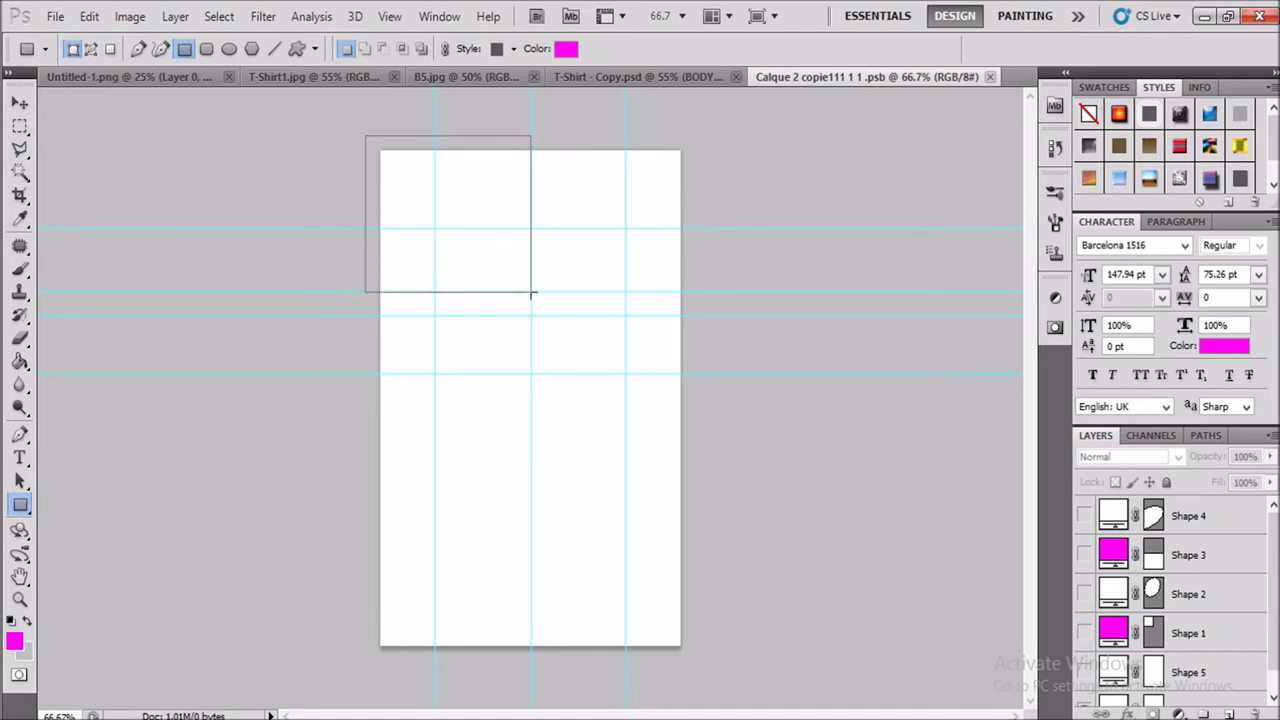
pyautogui.moveTo(531, 293); pyautogui.dragTo(532, 296)
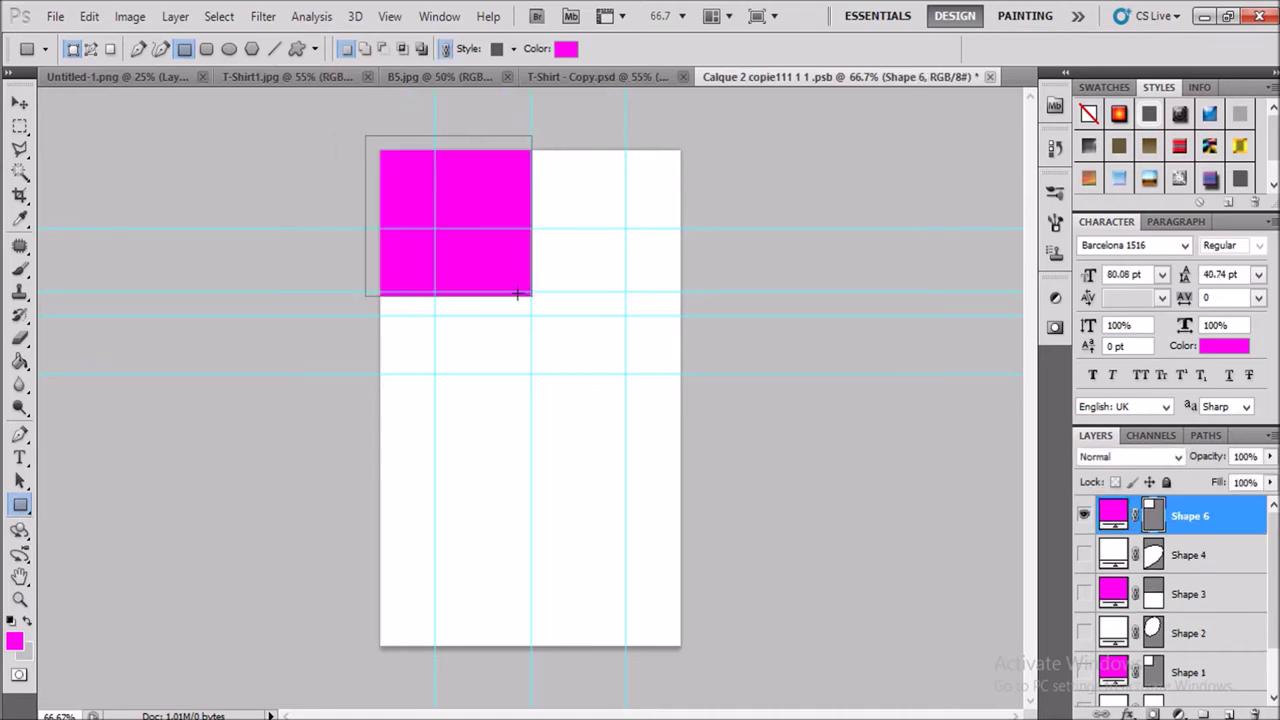
pyautogui.press('Return')
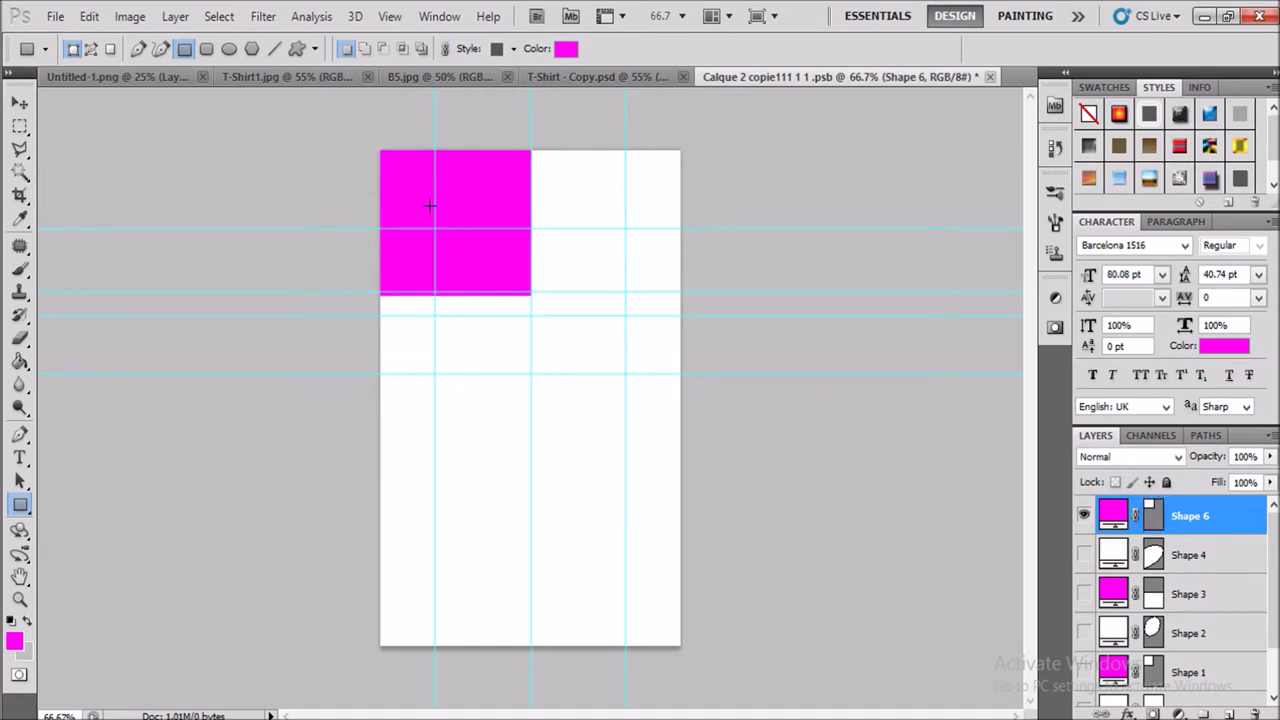
# Step: Deselect the Shape 6 layer and swap foreground and background colours
pyautogui.press('alt')
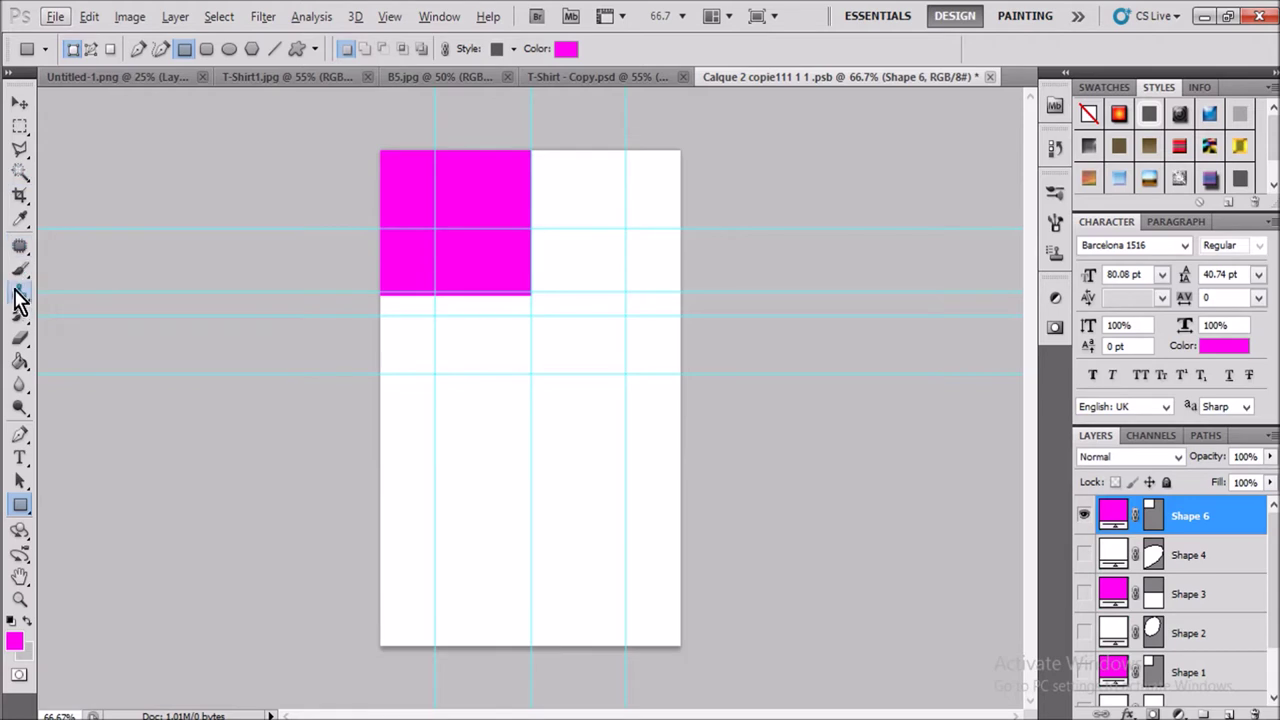
pyautogui.rightClick(20, 503)
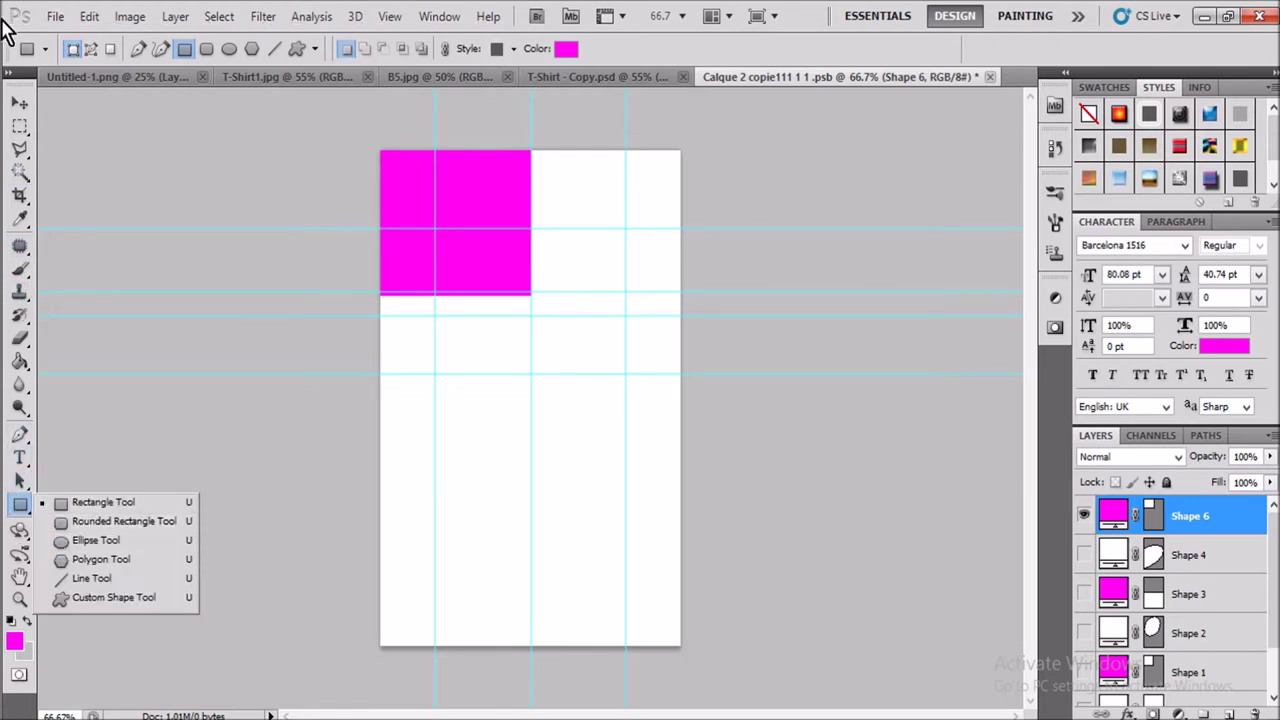
pyautogui.click(20, 104)
pyautogui.click(143, 551)
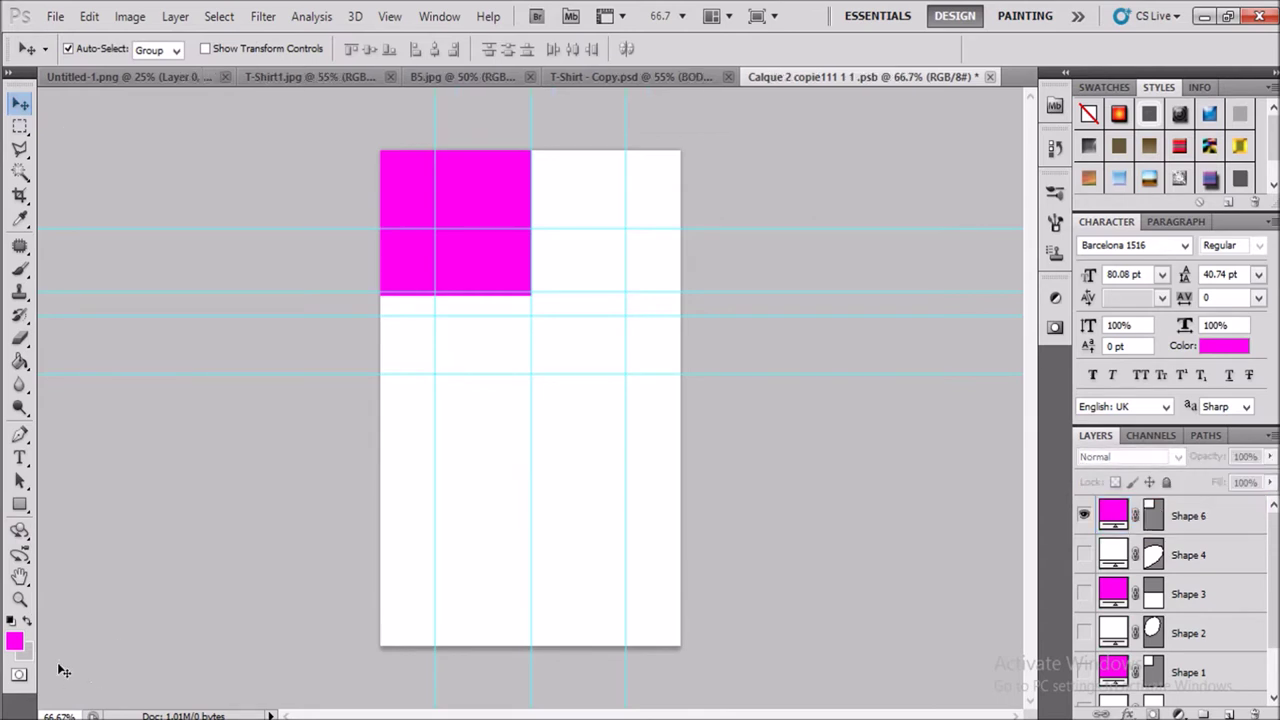
pyautogui.click(27, 621)
pyautogui.click(14, 641)
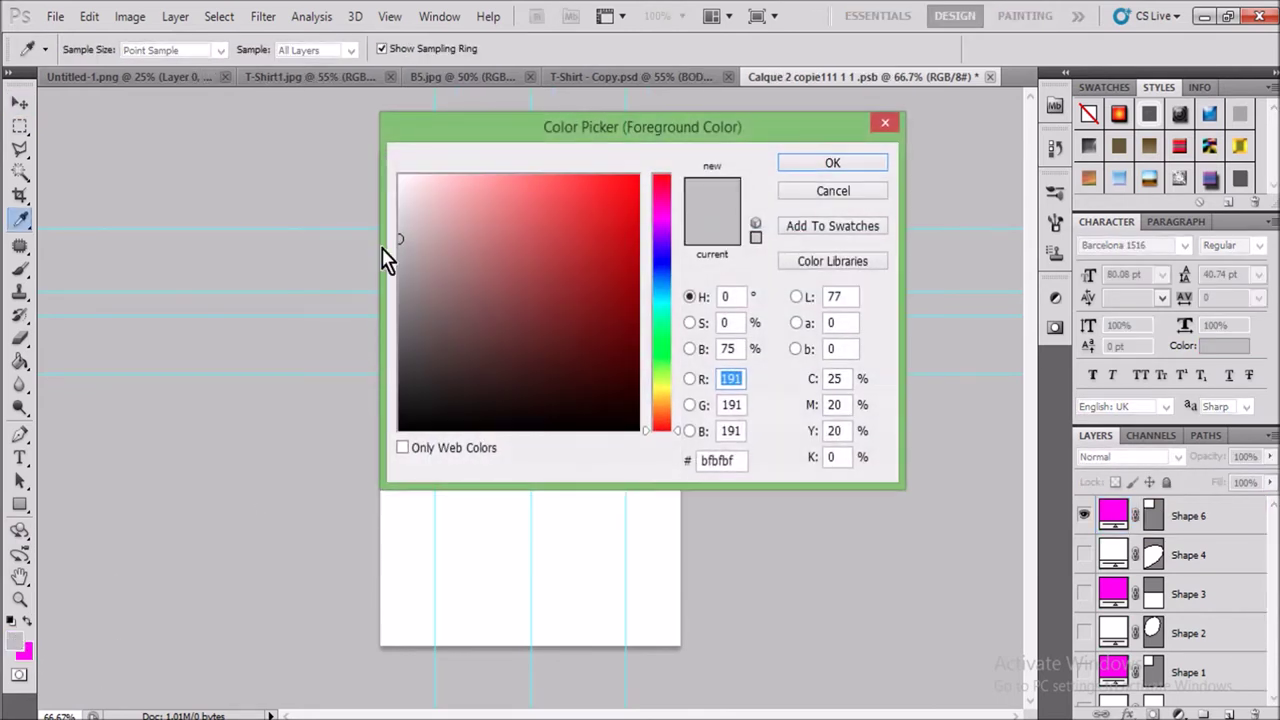
# Step: Set white as foreground and draw a white circle, Shape 7, over the magenta square
pyautogui.click(398, 175)
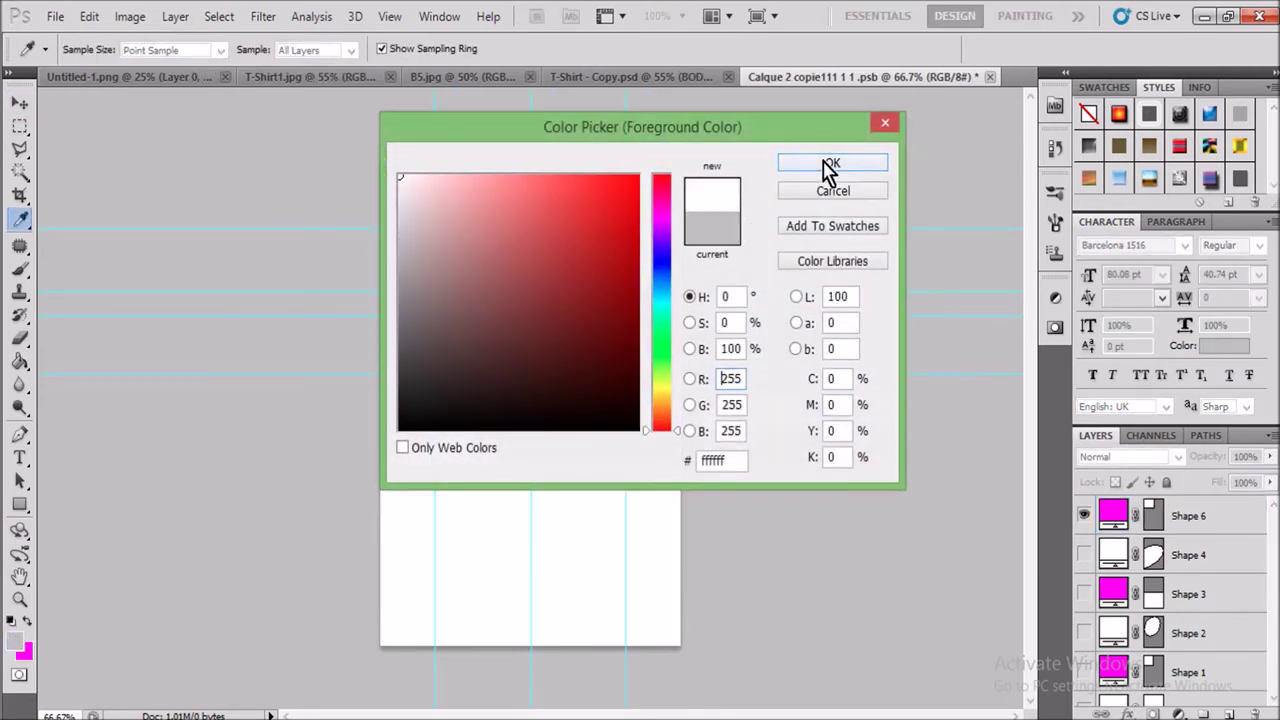
pyautogui.click(830, 163)
pyautogui.click(20, 504)
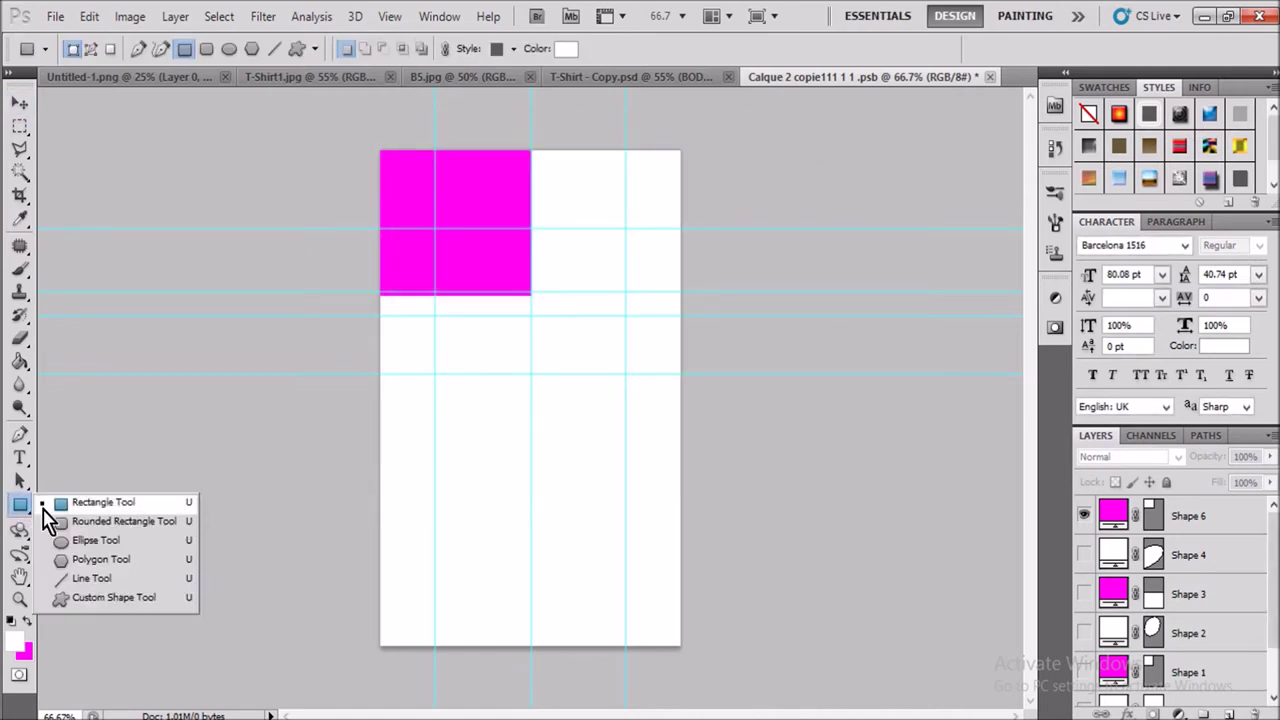
pyautogui.click(80, 540)
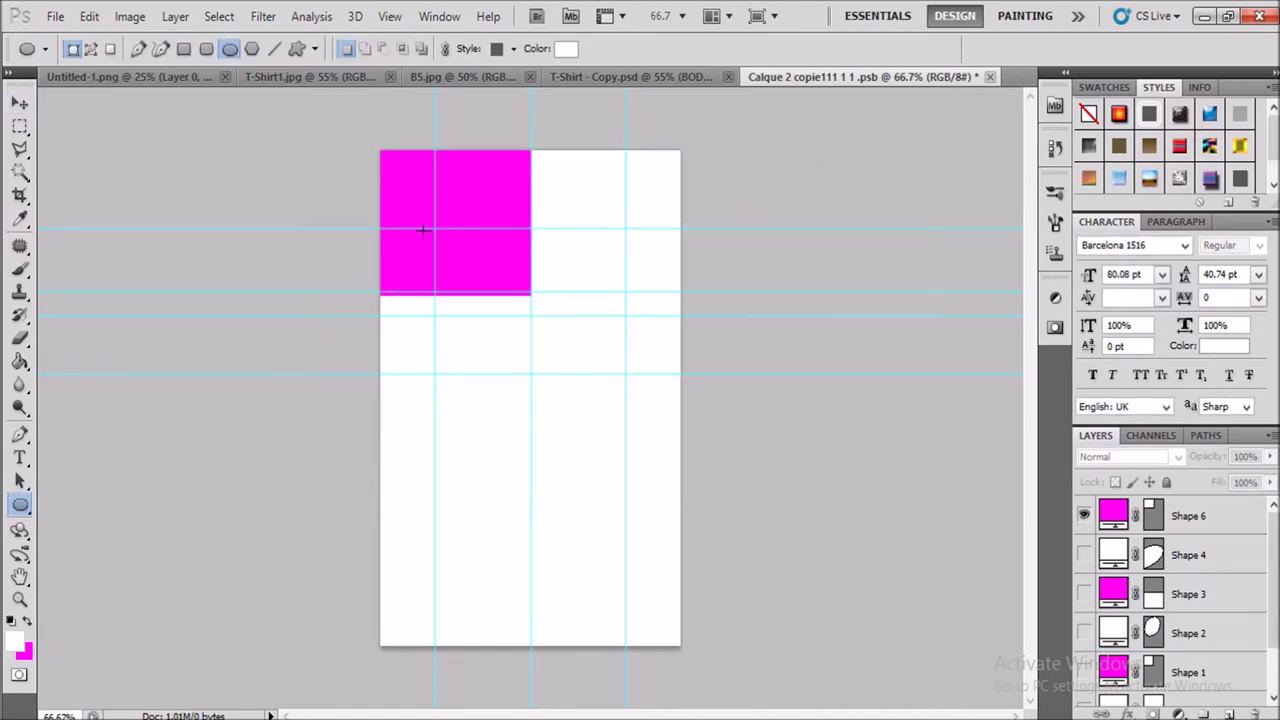
pyautogui.moveTo(499, 394); pyautogui.dragTo(598, 528)
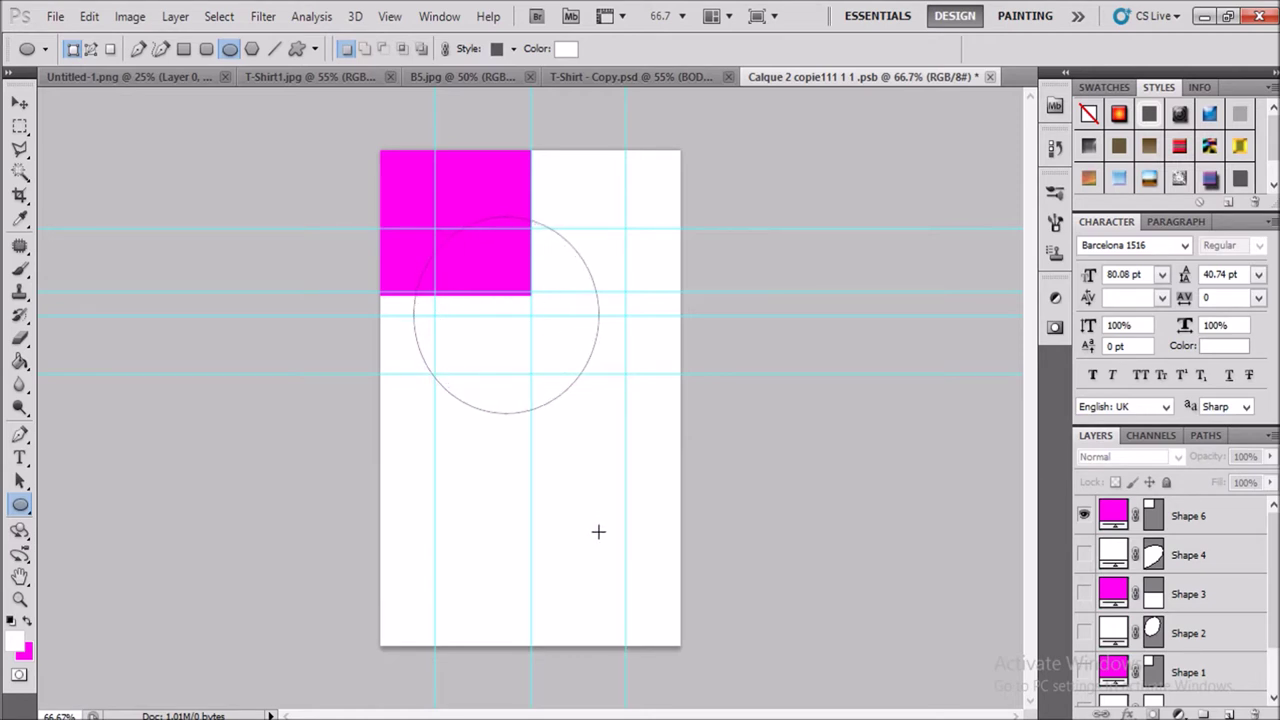
pyautogui.moveTo(598, 532); pyautogui.dragTo(632, 574)
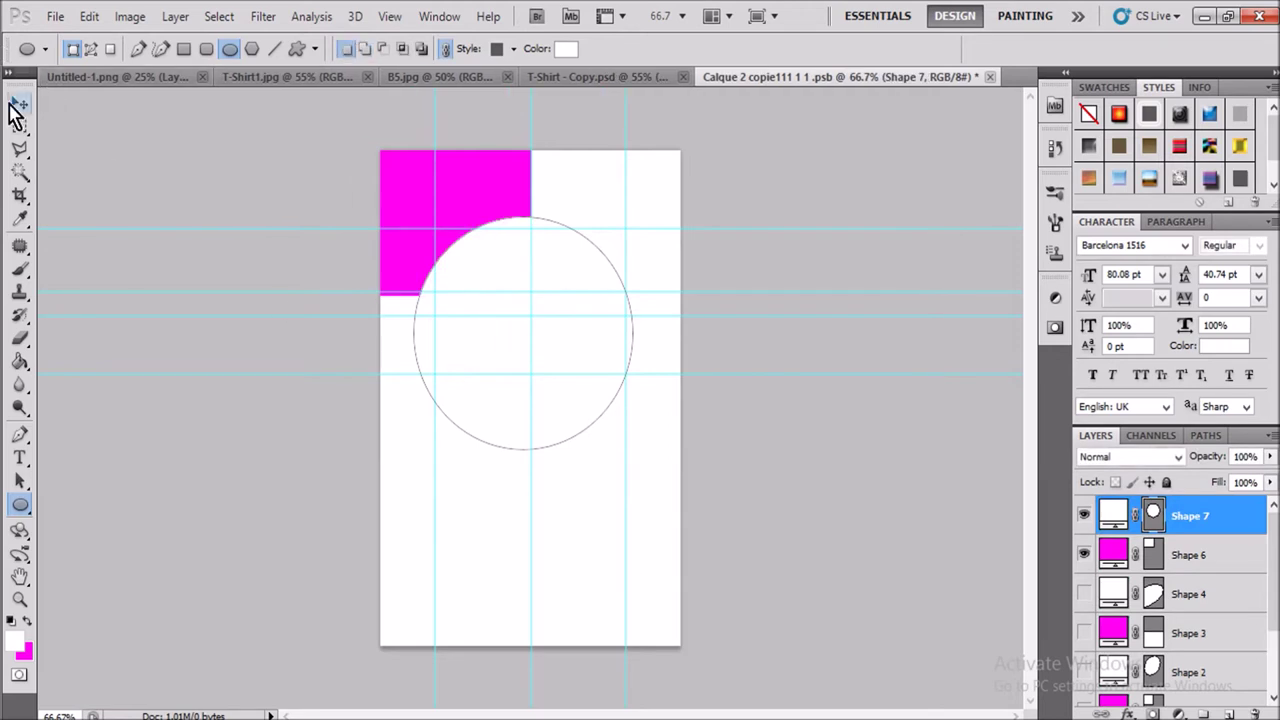
# Step: Move the white circle up-left so it leaves a curved magenta corner piece
pyautogui.click(19, 103)
pyautogui.moveTo(590, 408)
pyautogui.mouseDown()
pyautogui.moveTo(535, 380)
pyautogui.moveTo(543, 369)
pyautogui.mouseUp()
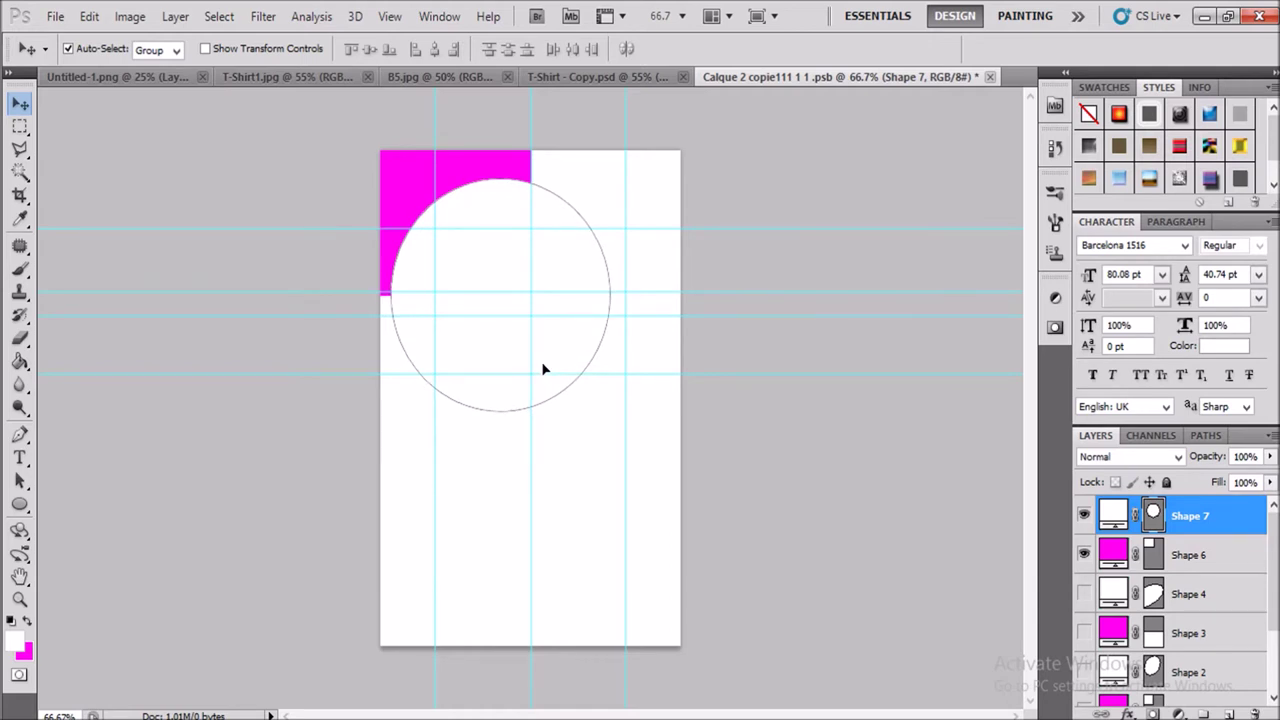
pyautogui.moveTo(543, 369); pyautogui.dragTo(538, 370)
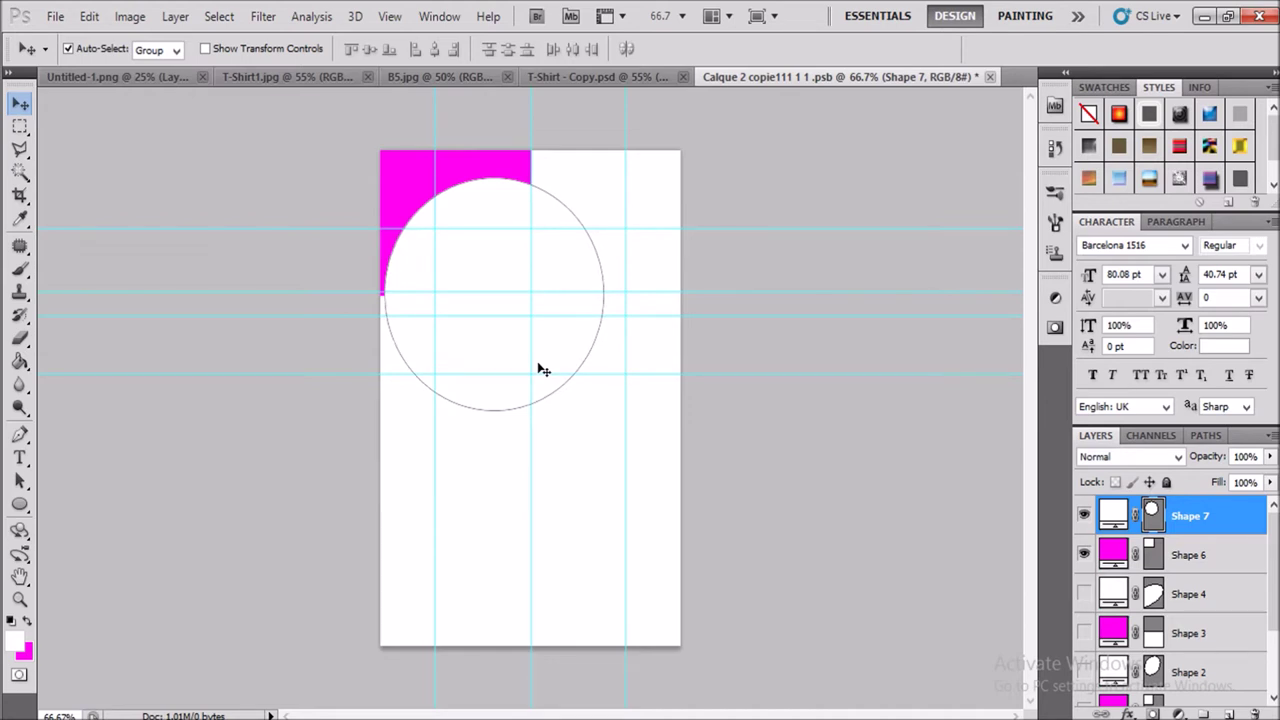
pyautogui.click(722, 399)
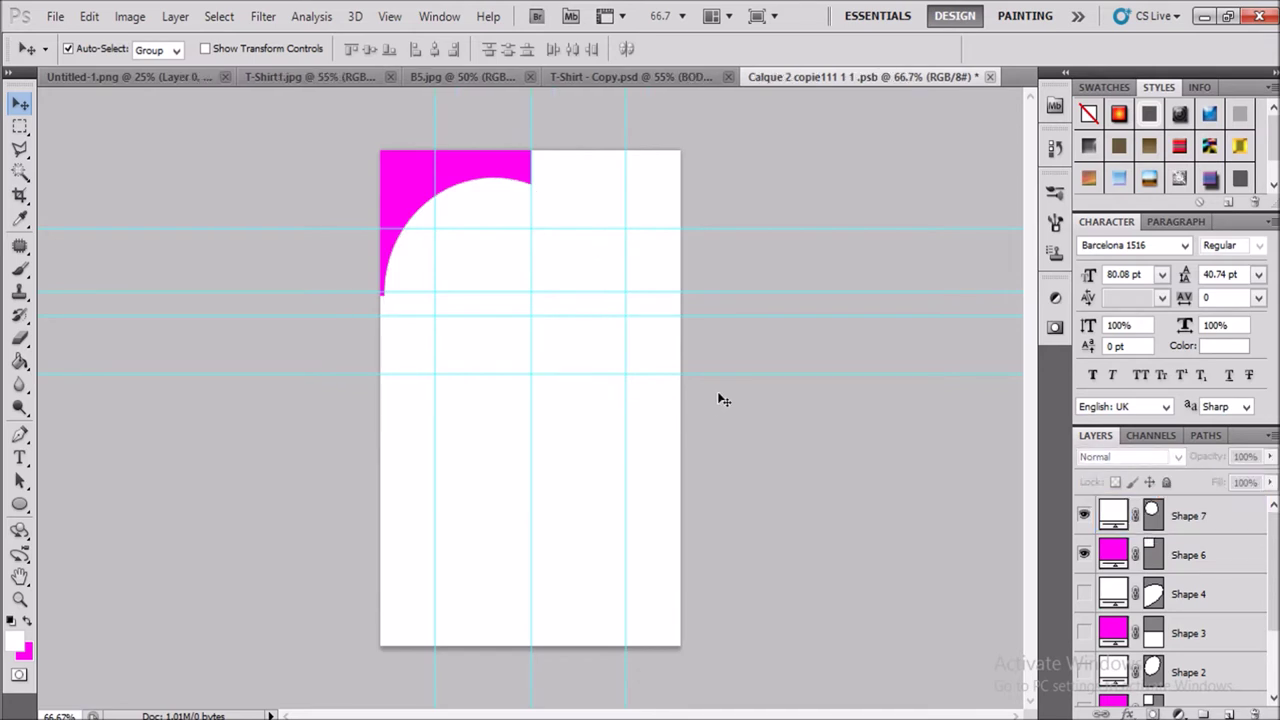
pyautogui.click(585, 80)
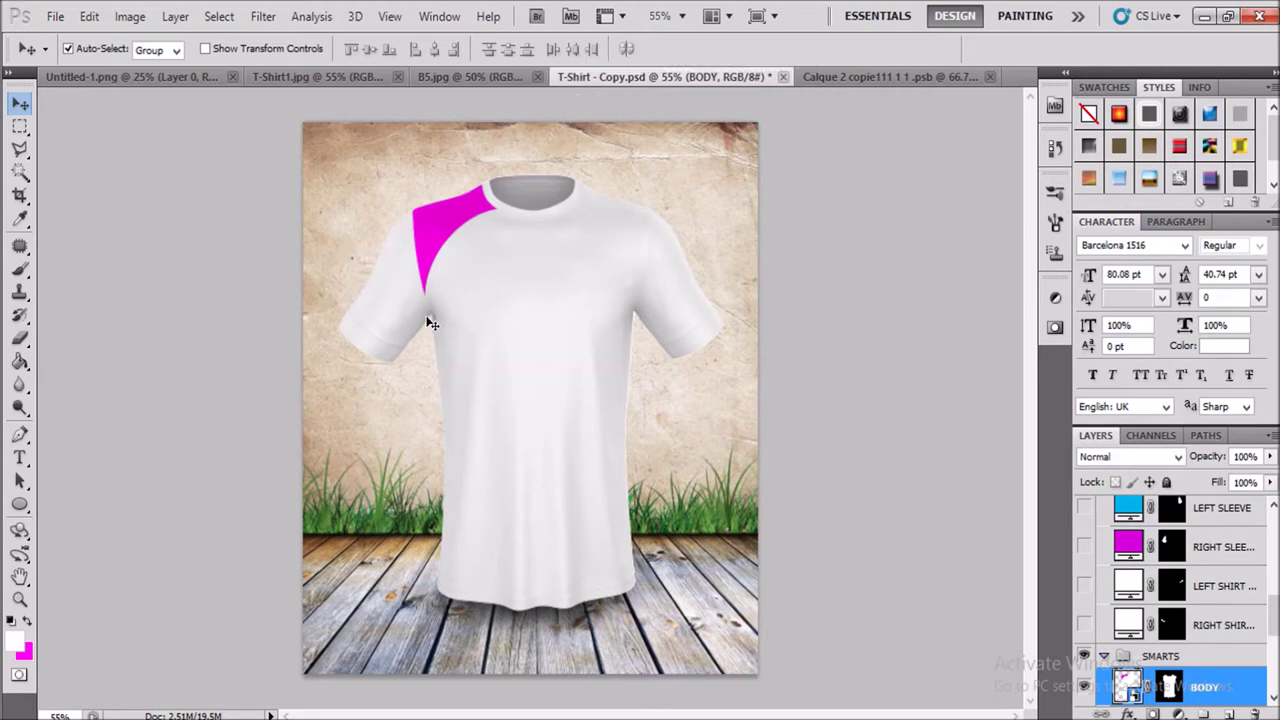
pyautogui.click(857, 78)
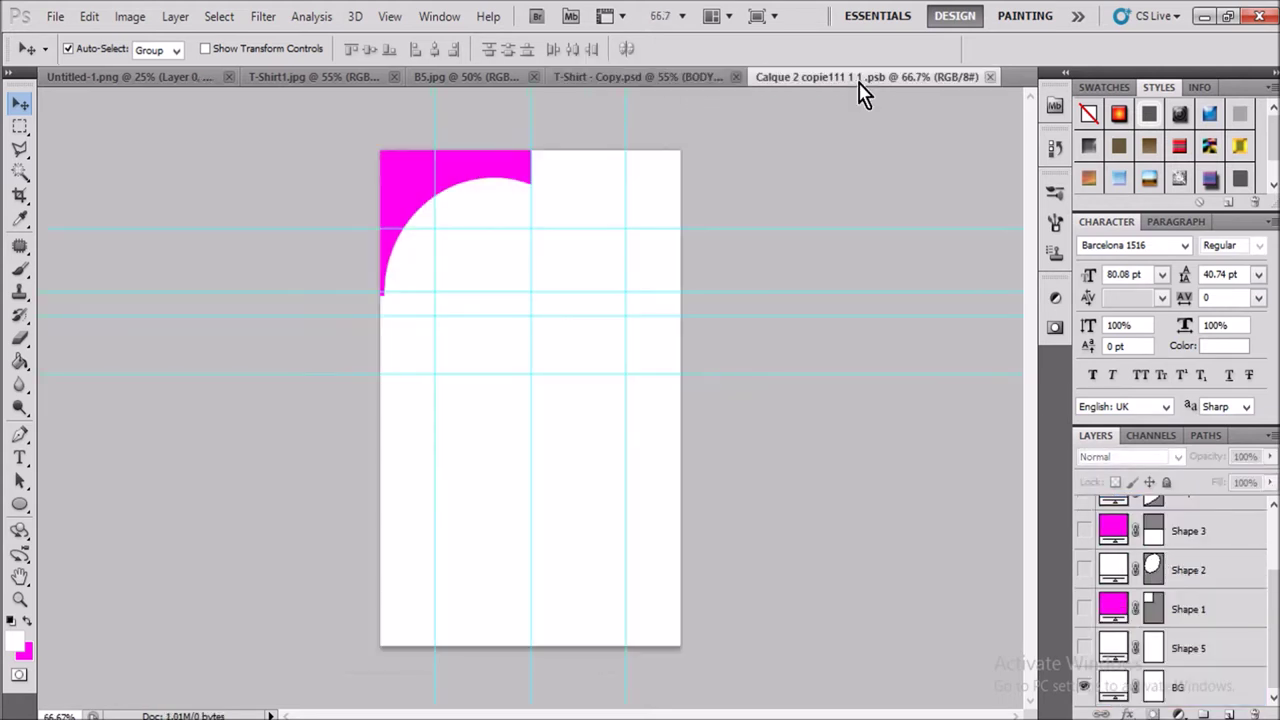
pyautogui.click(464, 179)
pyautogui.hotkey('ctrl', 't')
# Step: Stretch the magenta Shape 6 to 110.62% height and preview it on the mockup
pyautogui.moveTo(449, 300); pyautogui.dragTo(449, 317)
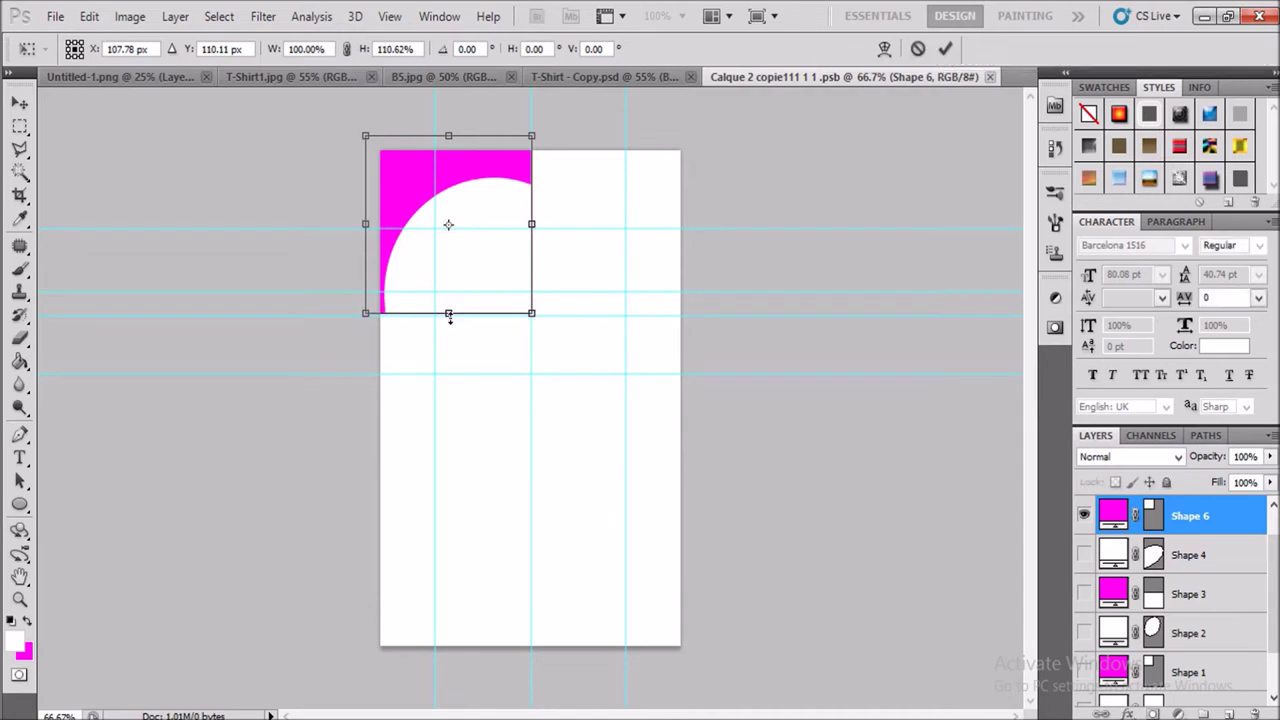
pyautogui.press('Return')
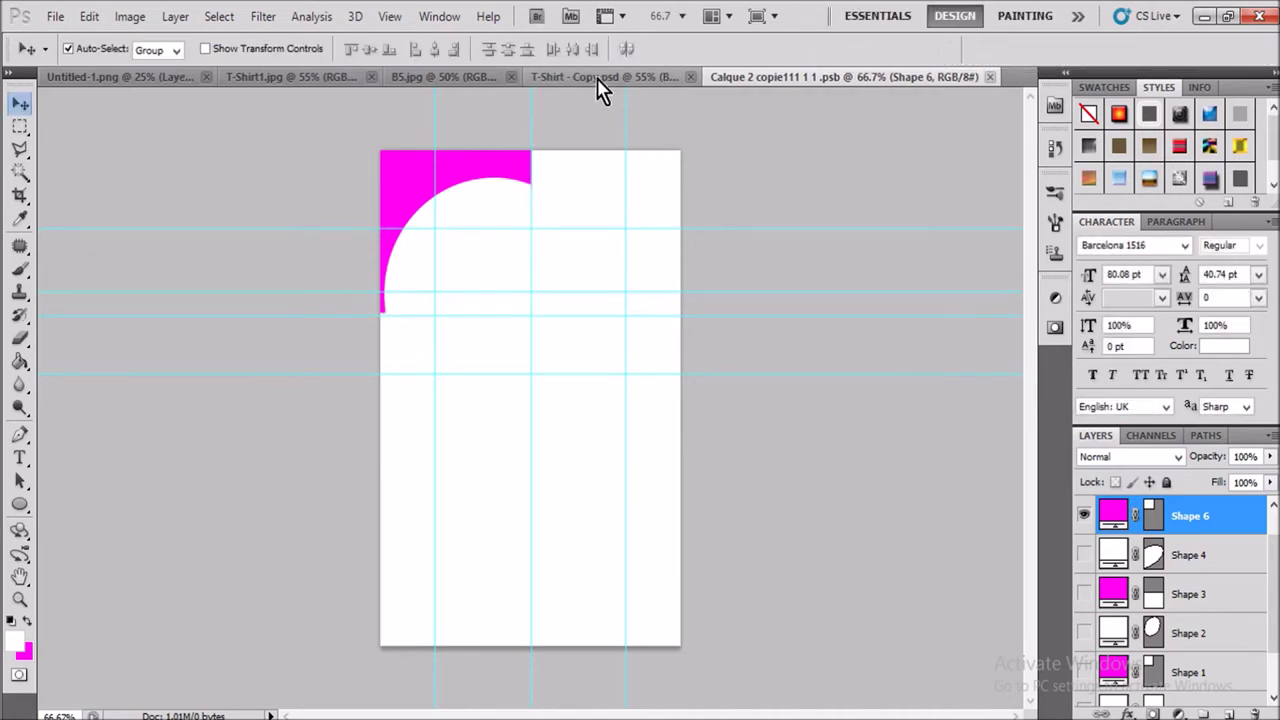
pyautogui.click(598, 78)
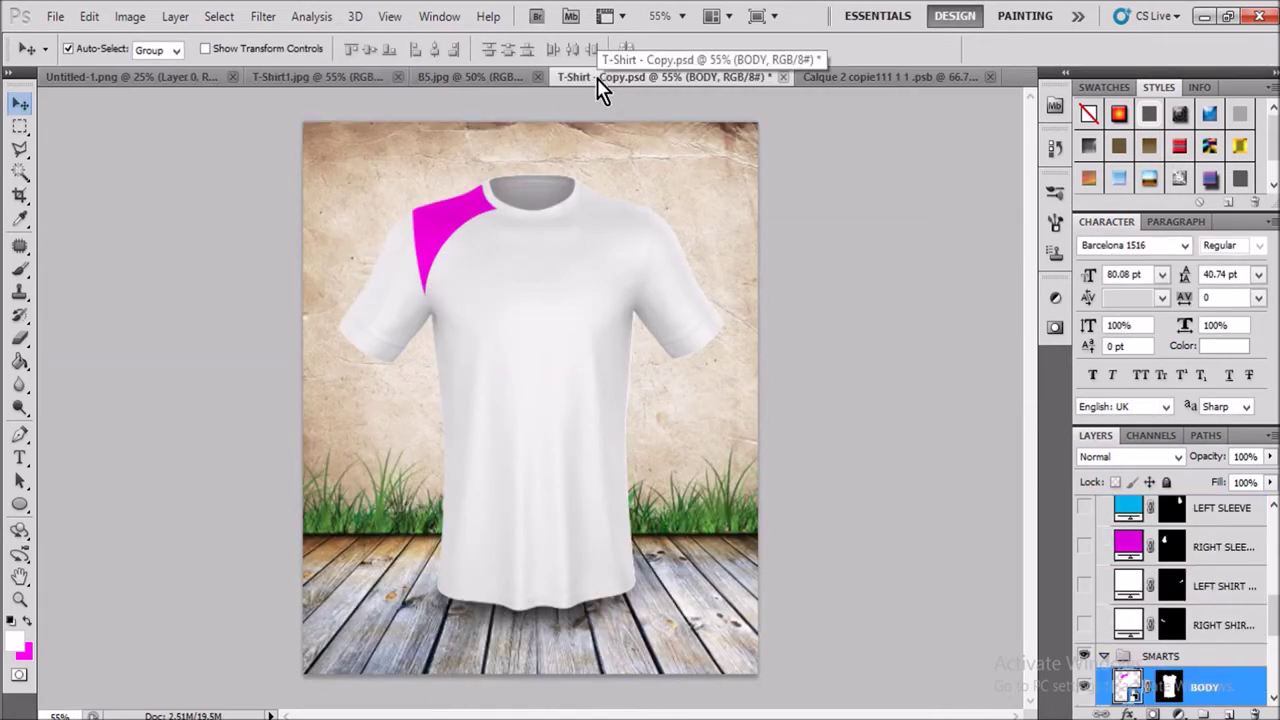
# Step: Shift the white circle, Shape 7, slightly right and save the smart object
pyautogui.click(858, 86)
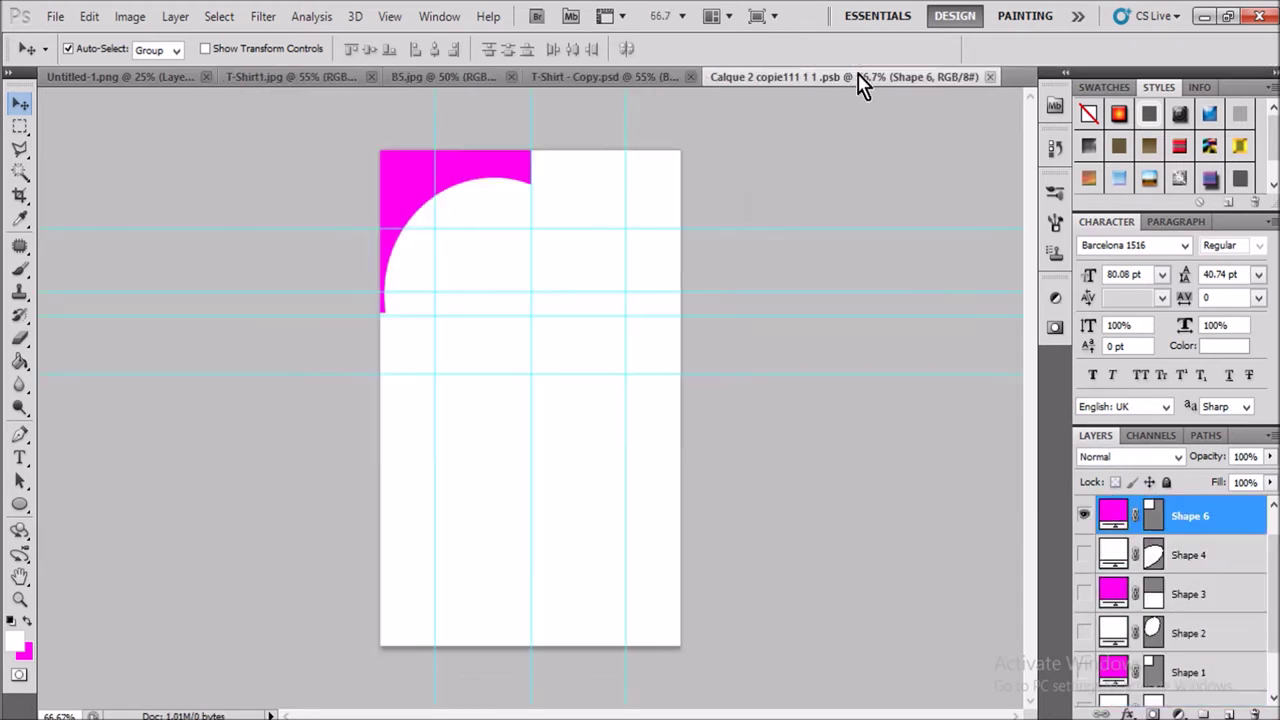
pyautogui.hotkey('ctrl', 'v')
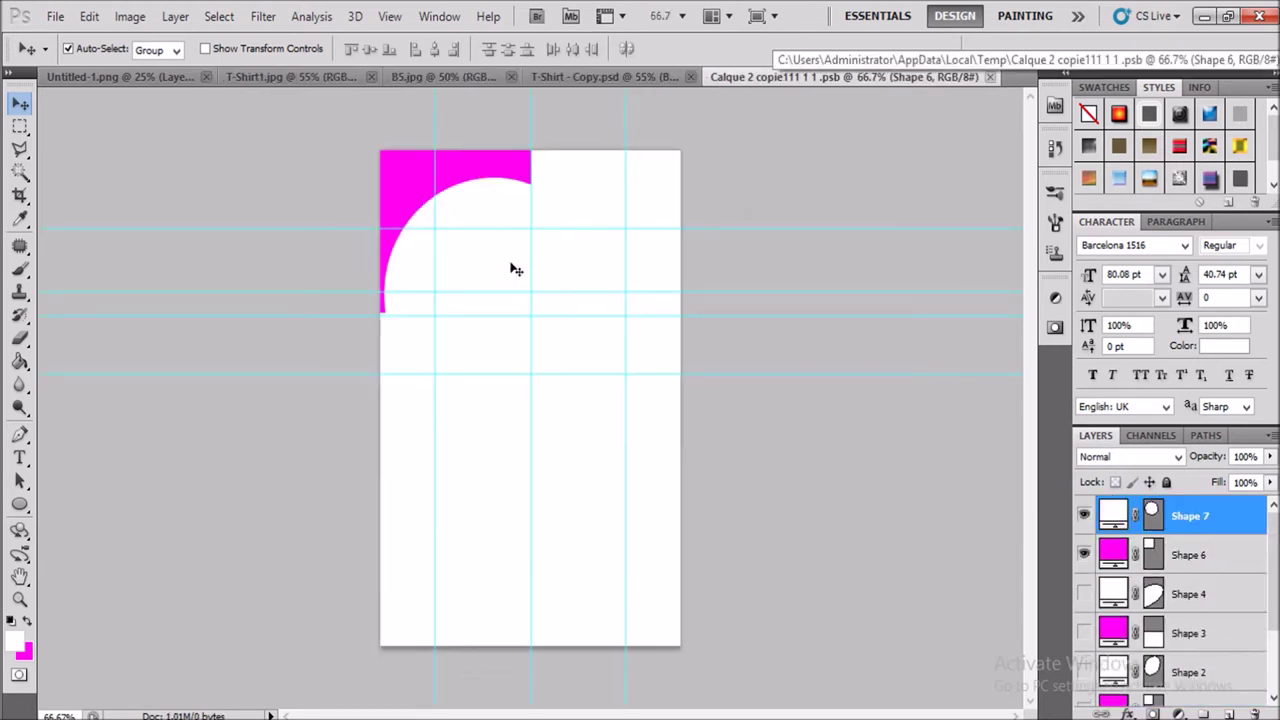
pyautogui.hotkey('shift', 'Right')
pyautogui.hotkey('shift', 'Right')
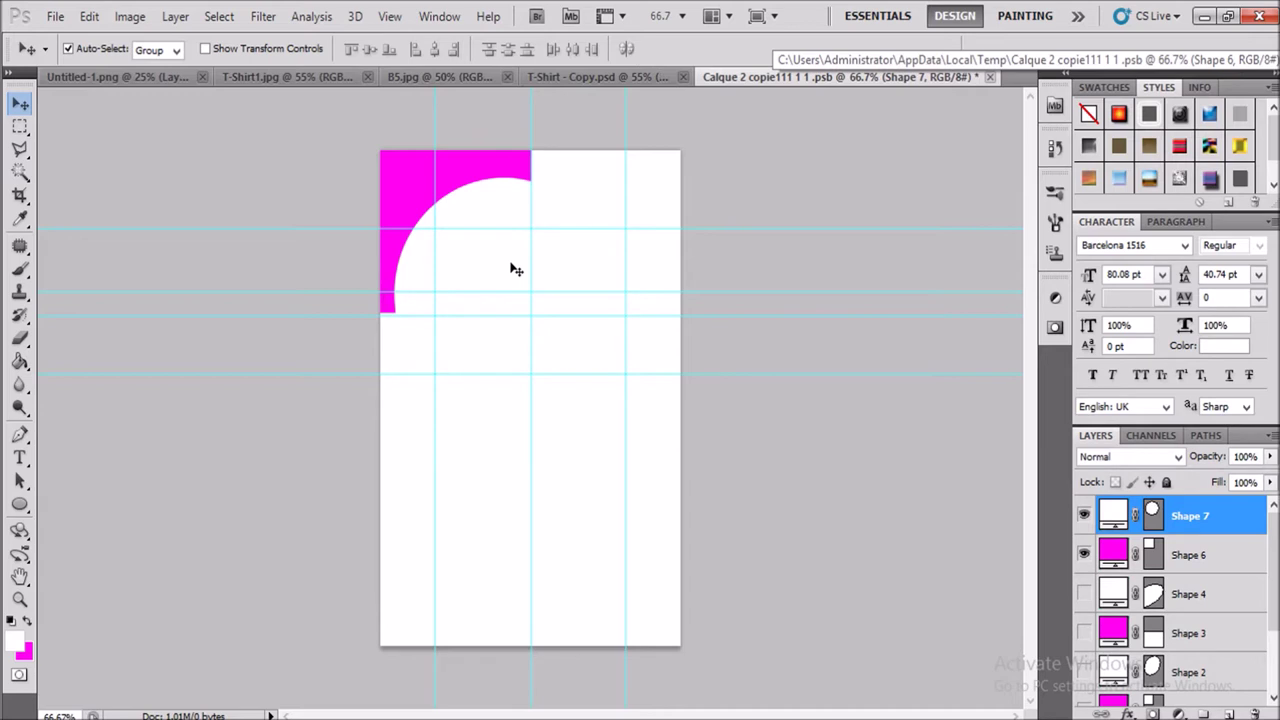
pyautogui.hotkey('ctrl', 's')
# Step: Nudge the magenta Shape 6 up slightly and save again
pyautogui.click(591, 86)
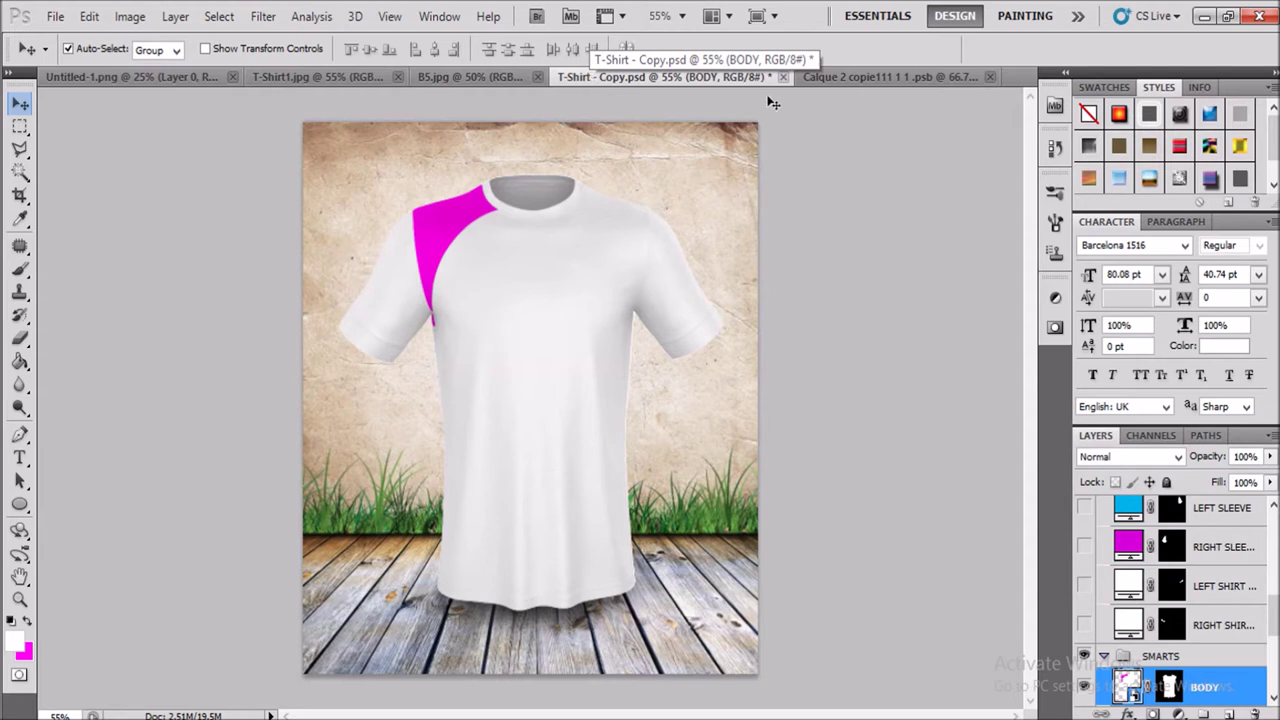
pyautogui.click(849, 80)
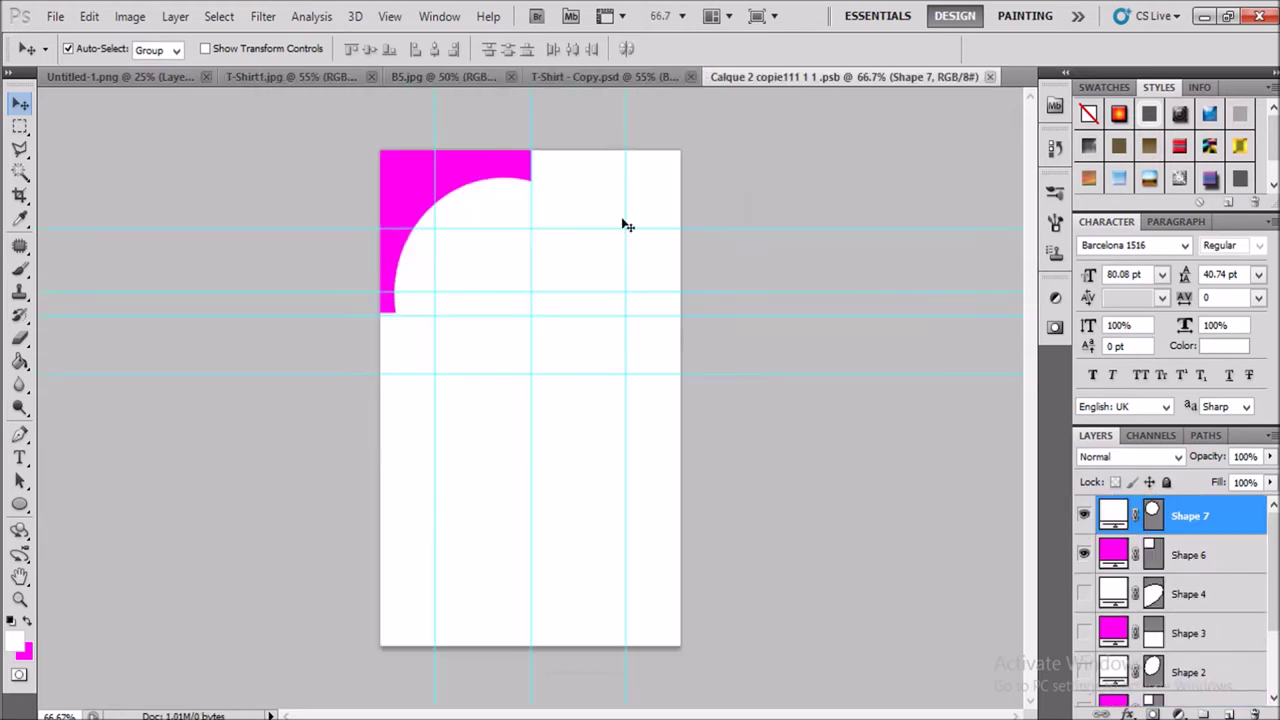
pyautogui.click(392, 282)
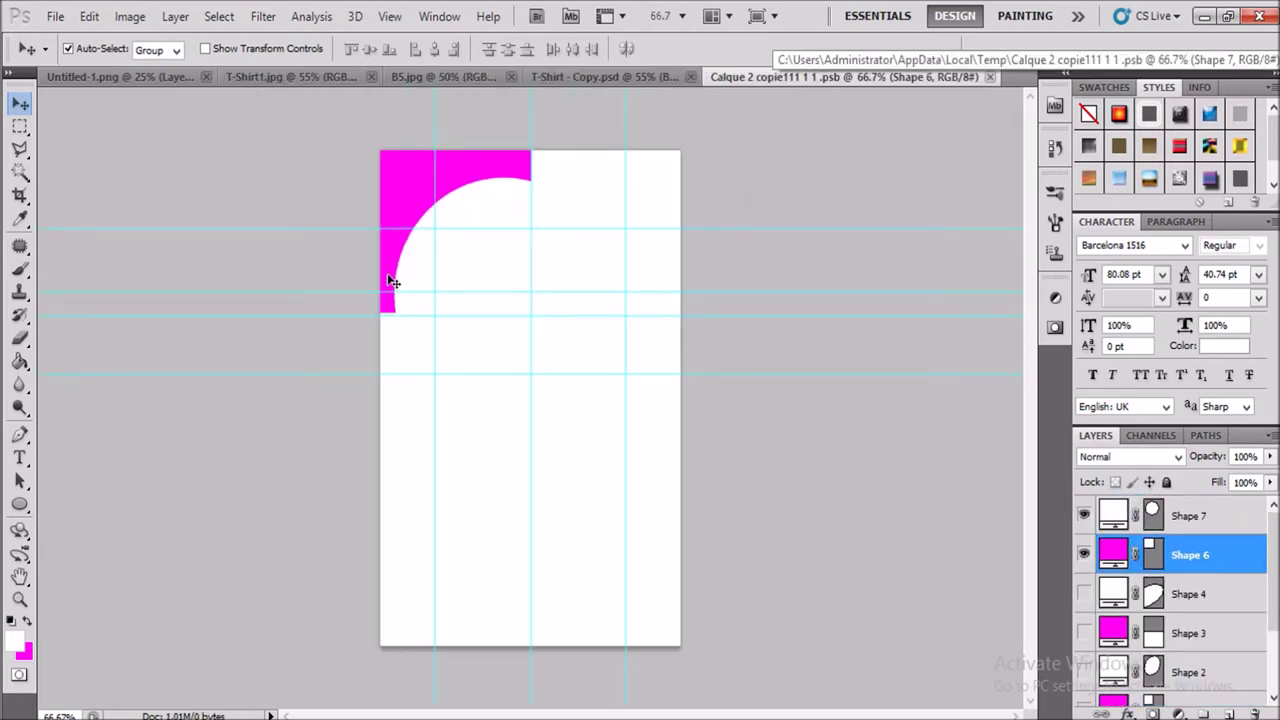
pyautogui.hotkey('shift', 'Up')
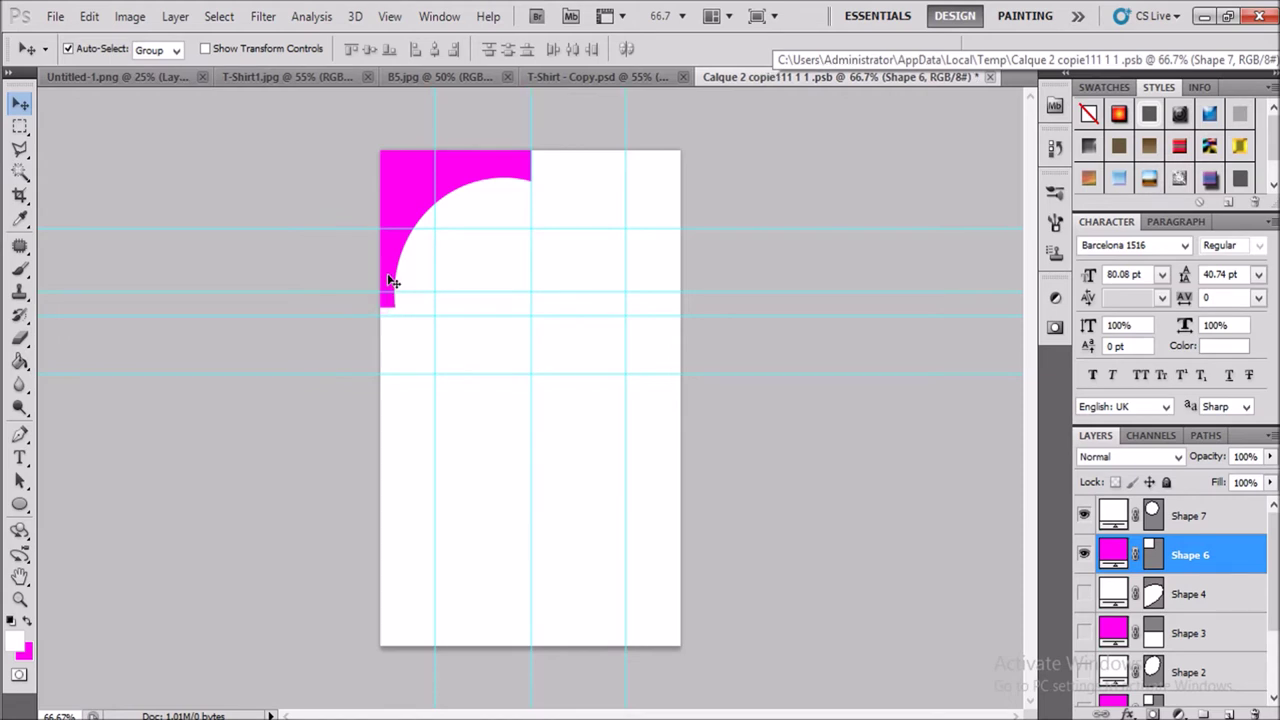
pyautogui.hotkey('ctrl', 's')
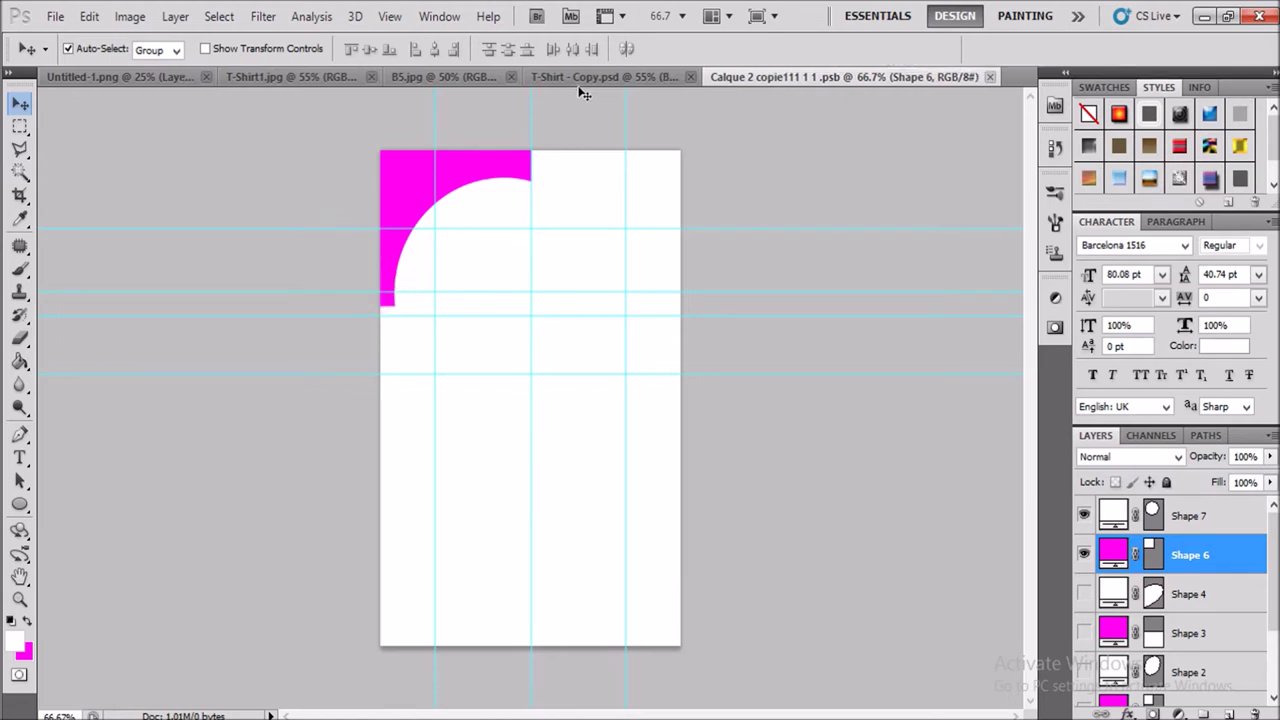
# Step: Nudge the magenta Shape 6 up twice more, checking the mockup after each nudge
pyautogui.click(583, 84)
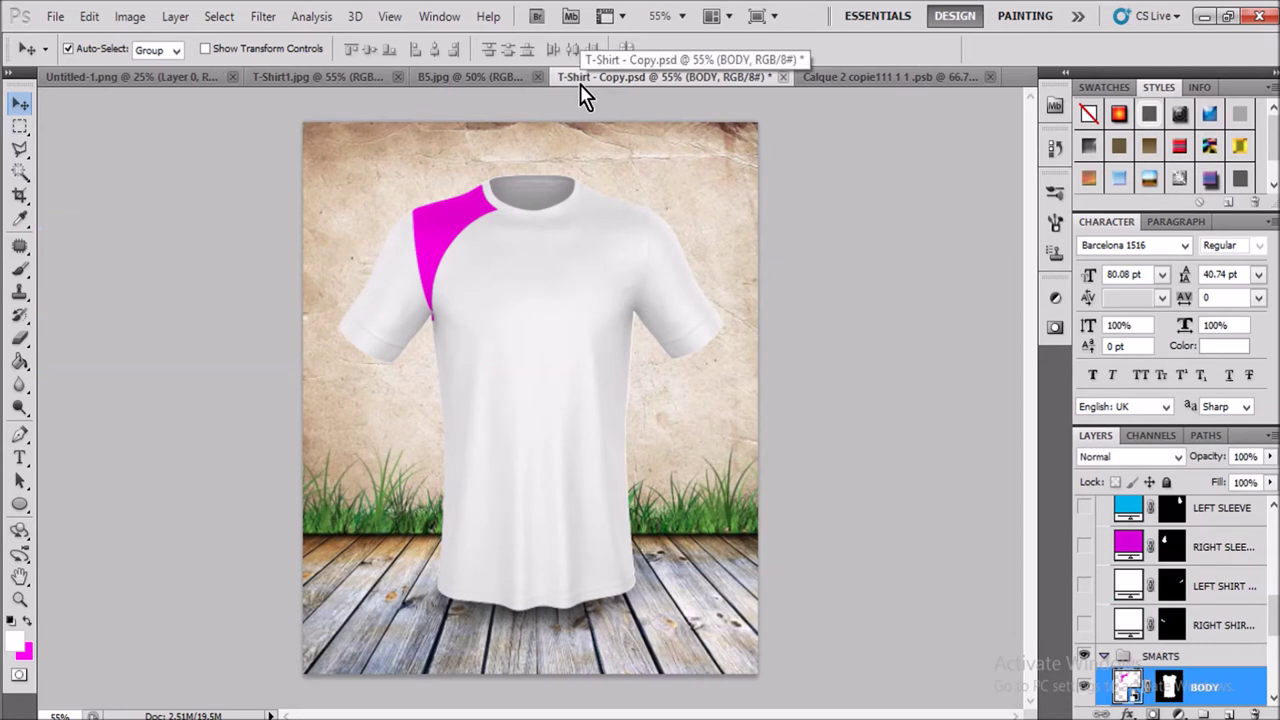
pyautogui.click(843, 80)
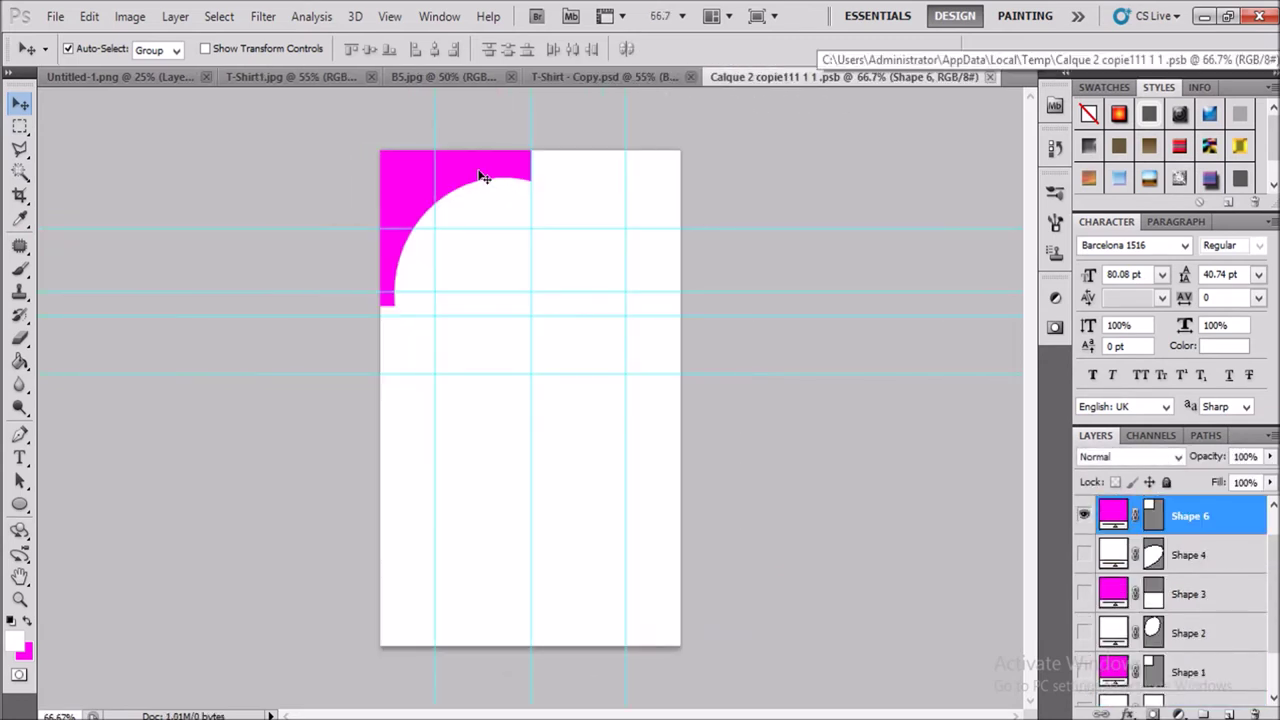
pyautogui.press('Up')
pyautogui.press('Up')
pyautogui.press('Up')
pyautogui.press('Up')
pyautogui.press('Up')
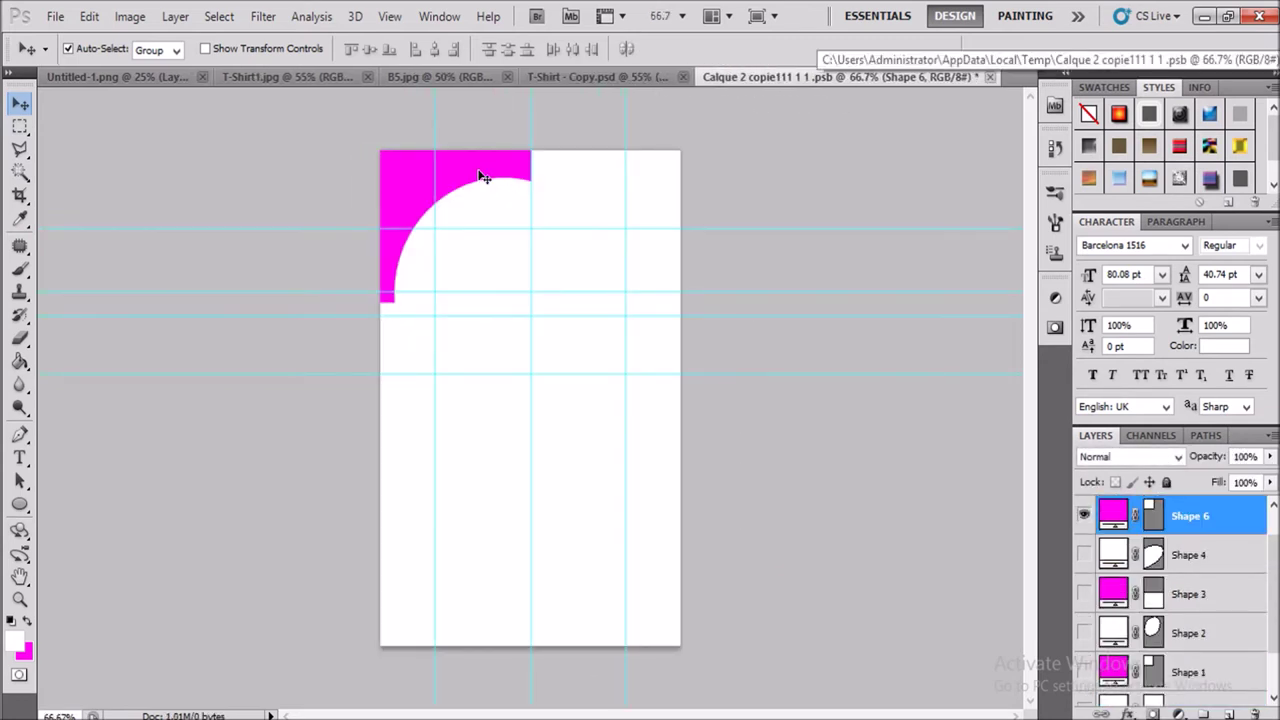
pyautogui.click(612, 77)
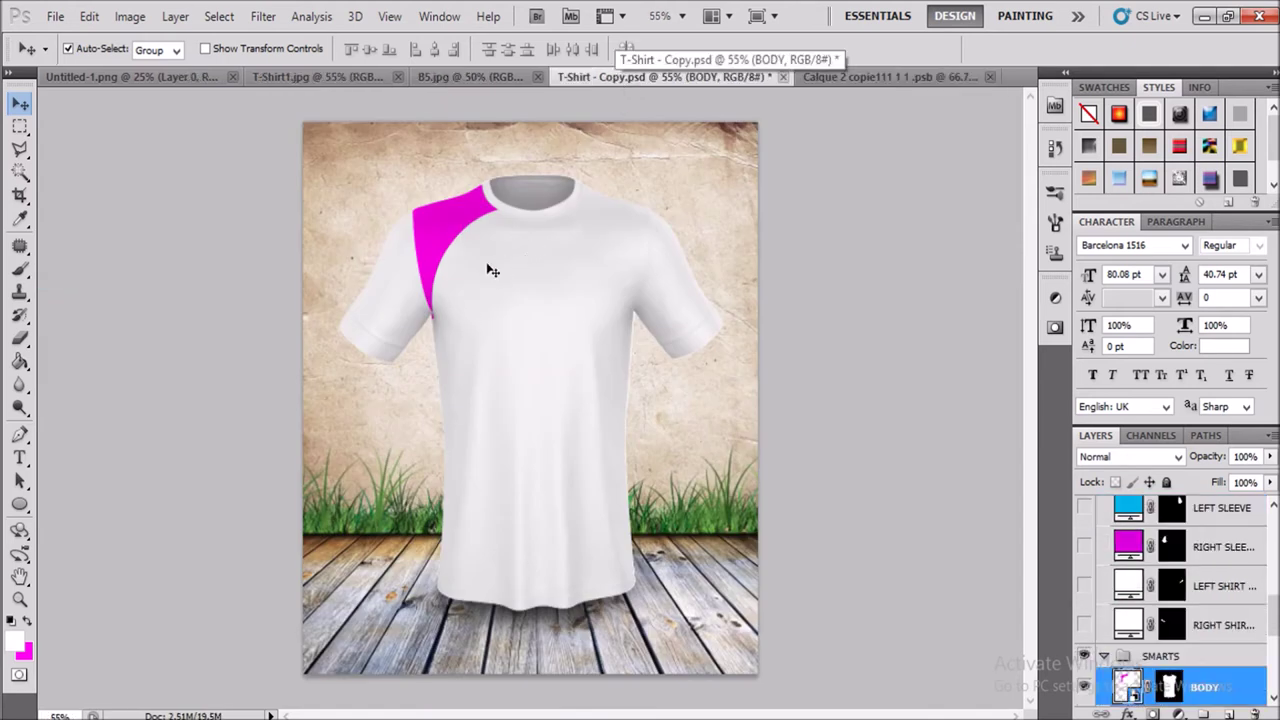
pyautogui.click(830, 78)
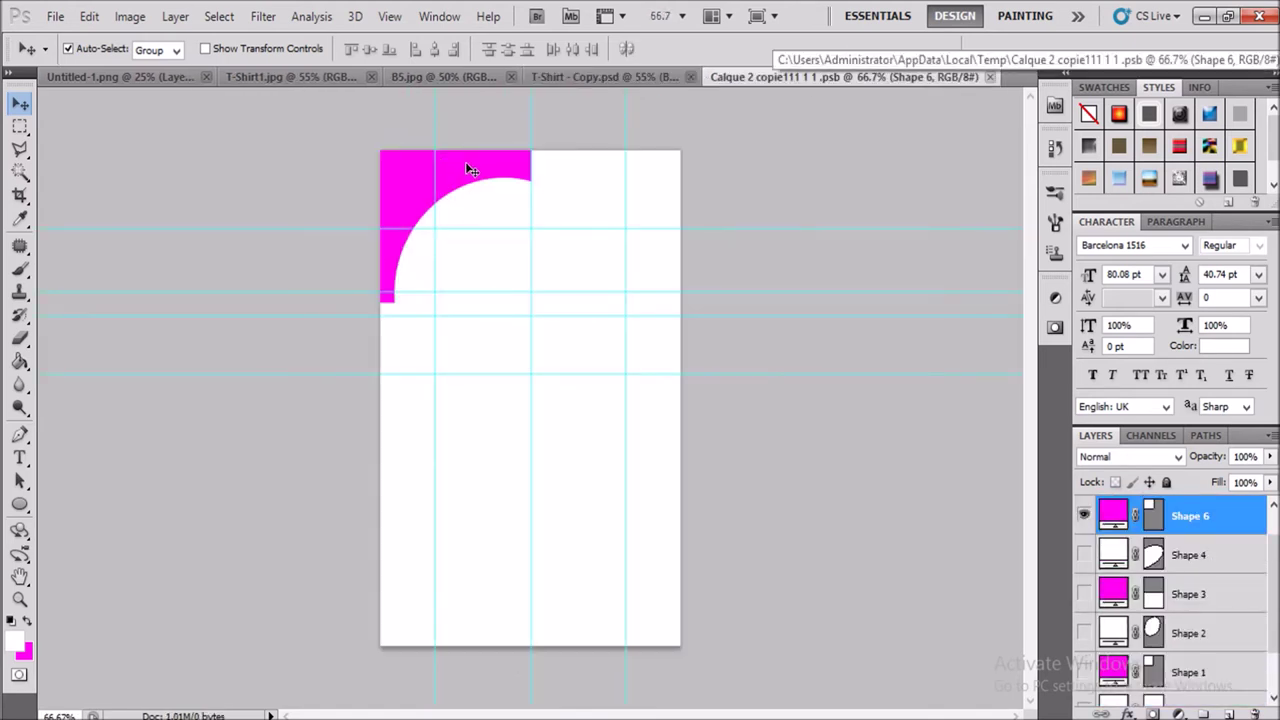
pyautogui.press('Up')
pyautogui.press('Up')
pyautogui.click(605, 78)
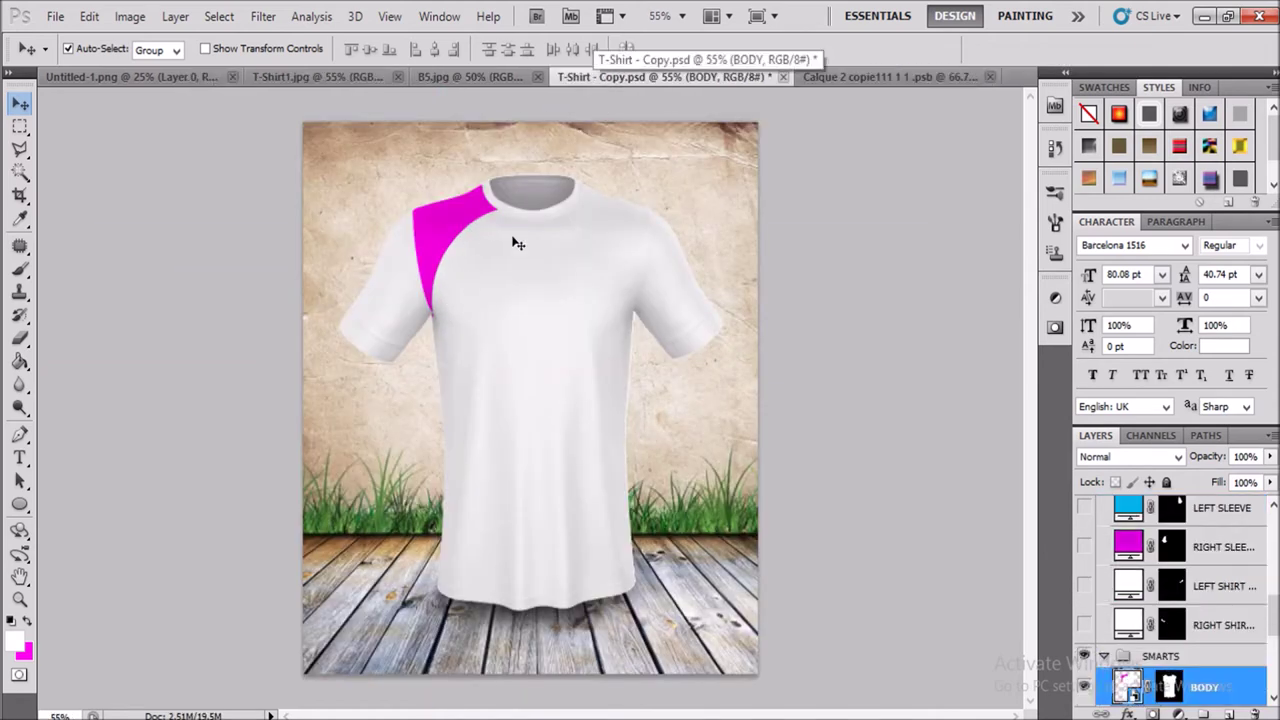
pyautogui.click(833, 76)
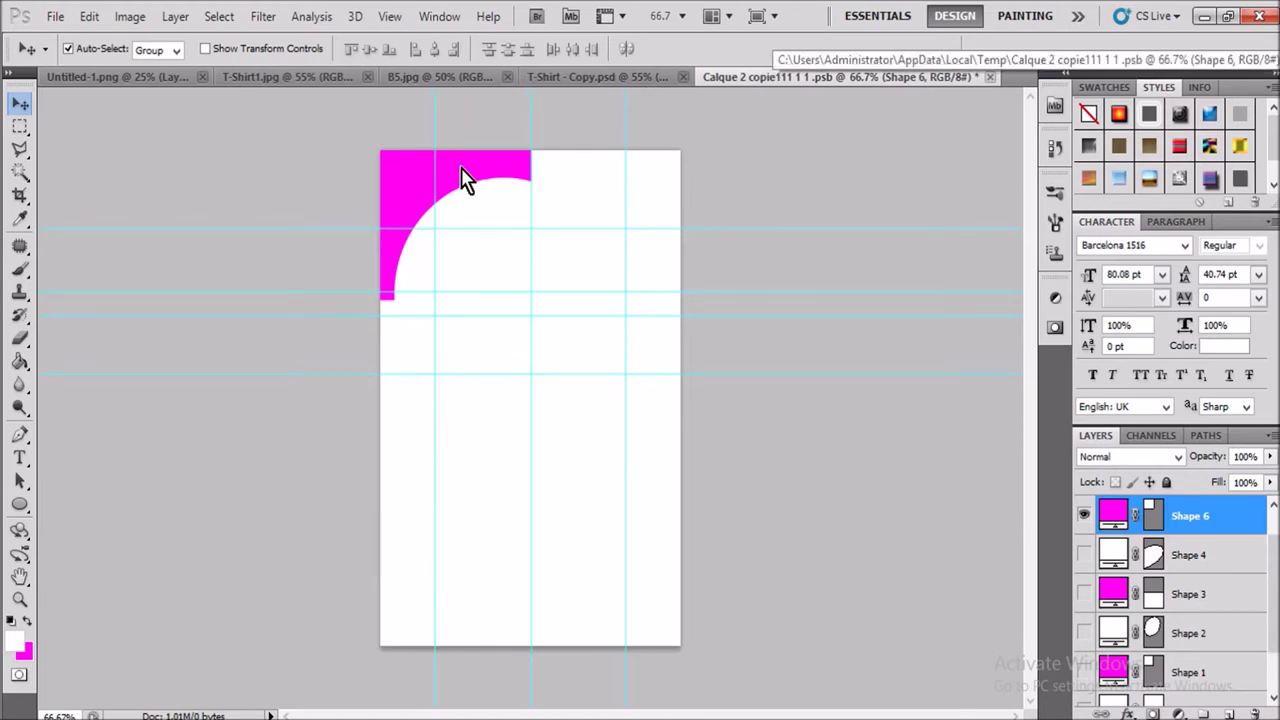
# Step: Compare the mockup, B5.jpg and T-Shirt1.jpg, ending back in the Calque 2 copie111 shape file
pyautogui.hotkey('ctrl', 'v')
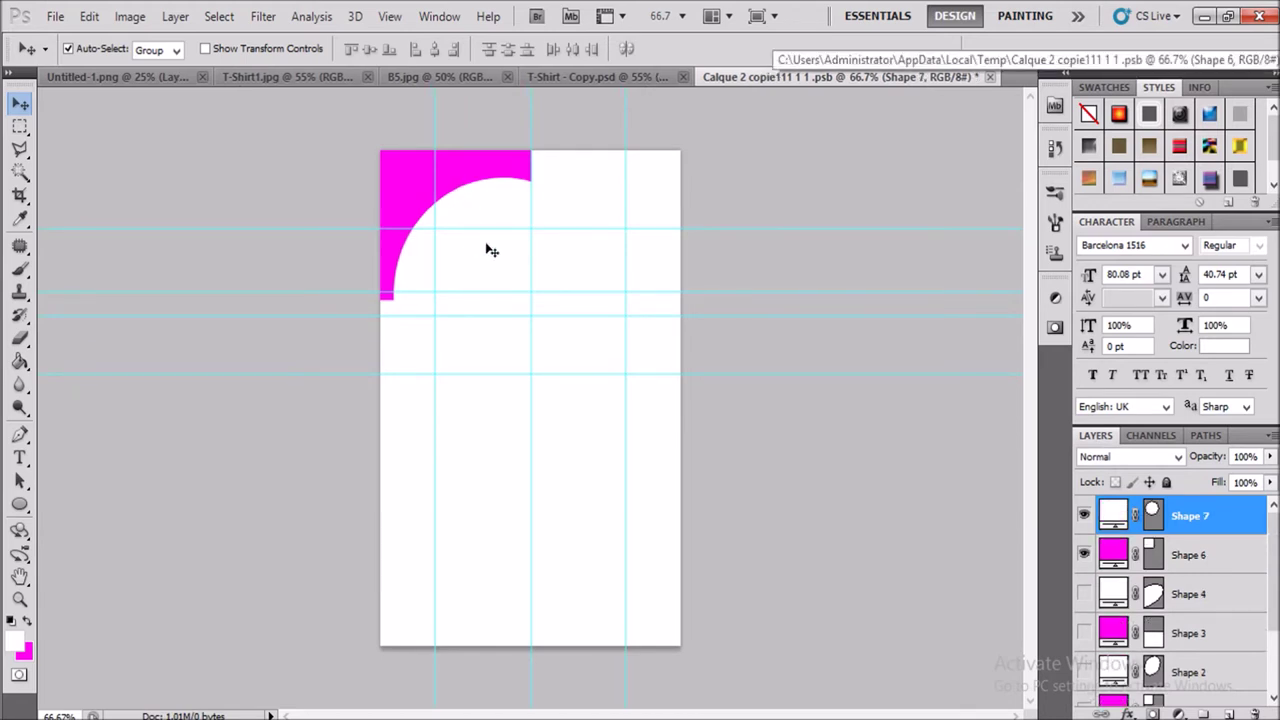
pyautogui.click(575, 77)
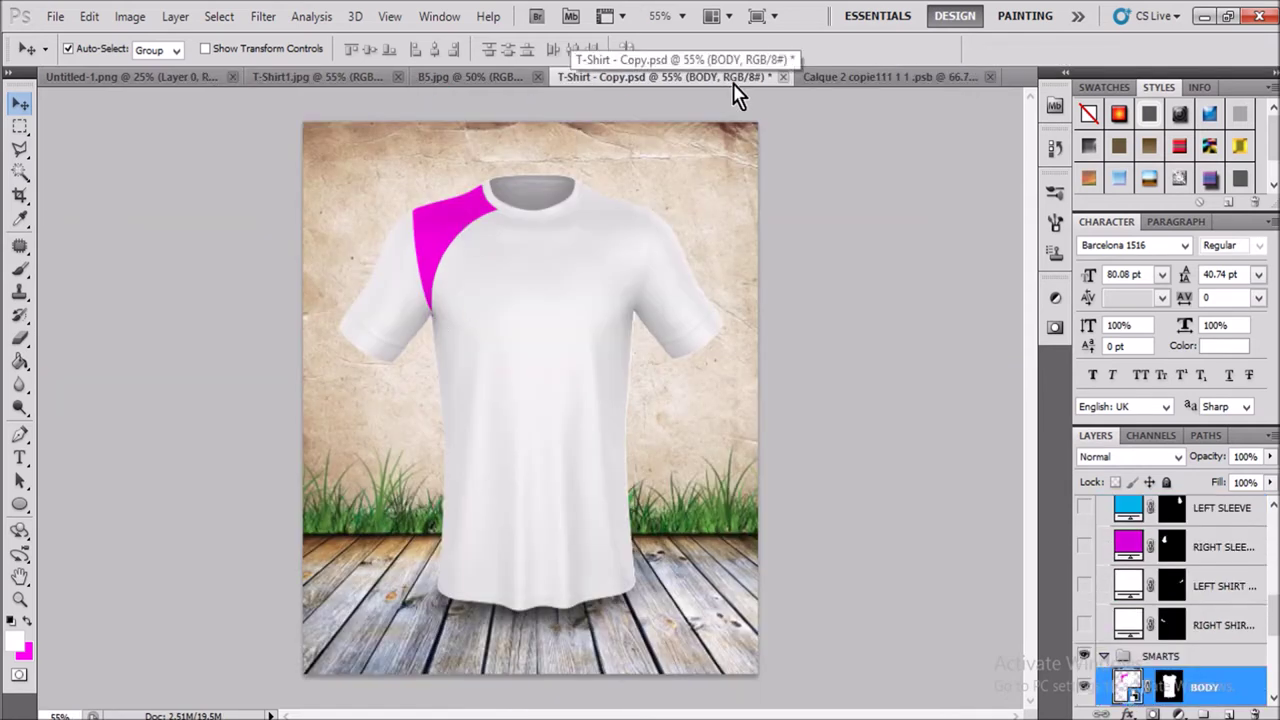
pyautogui.click(846, 78)
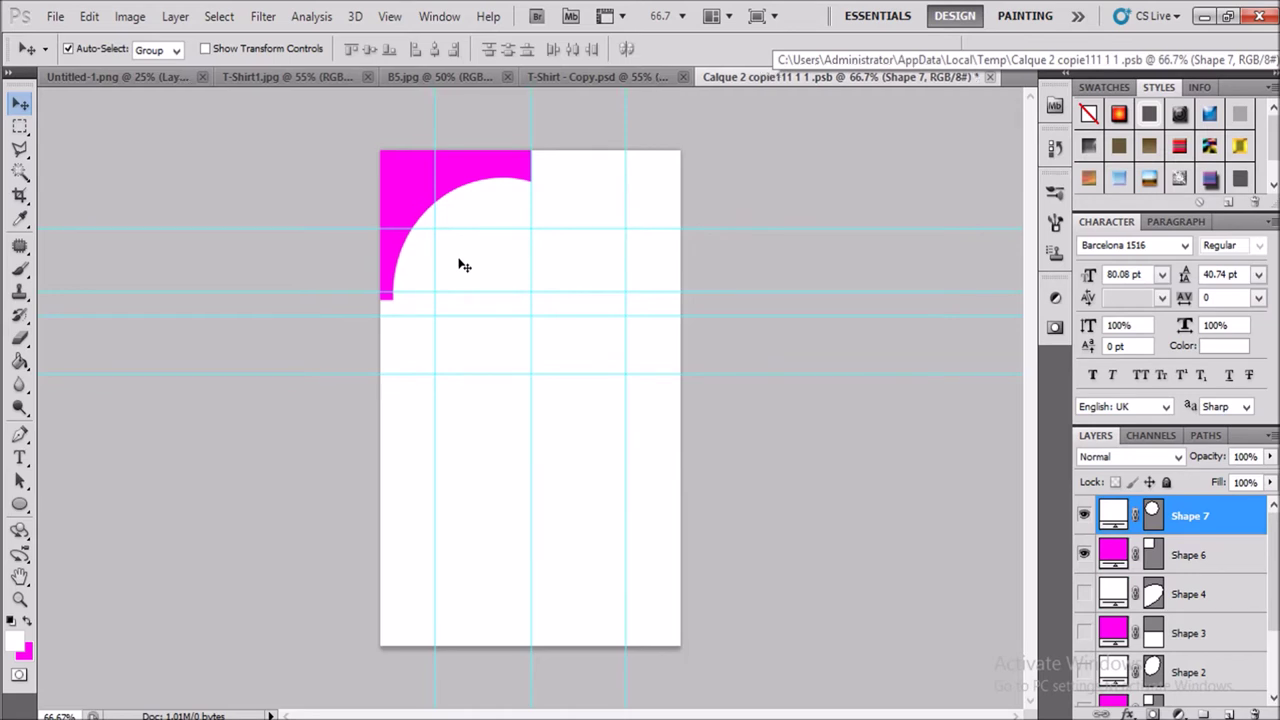
pyautogui.click(425, 185)
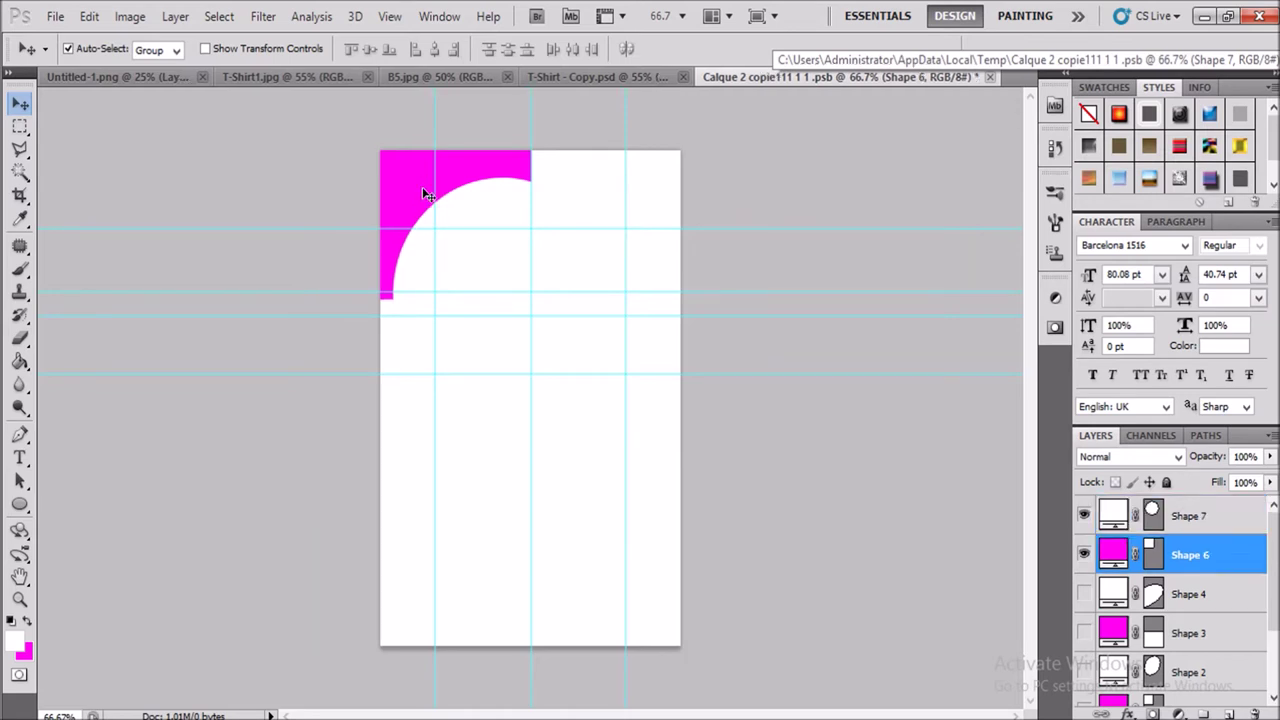
pyautogui.click(571, 77)
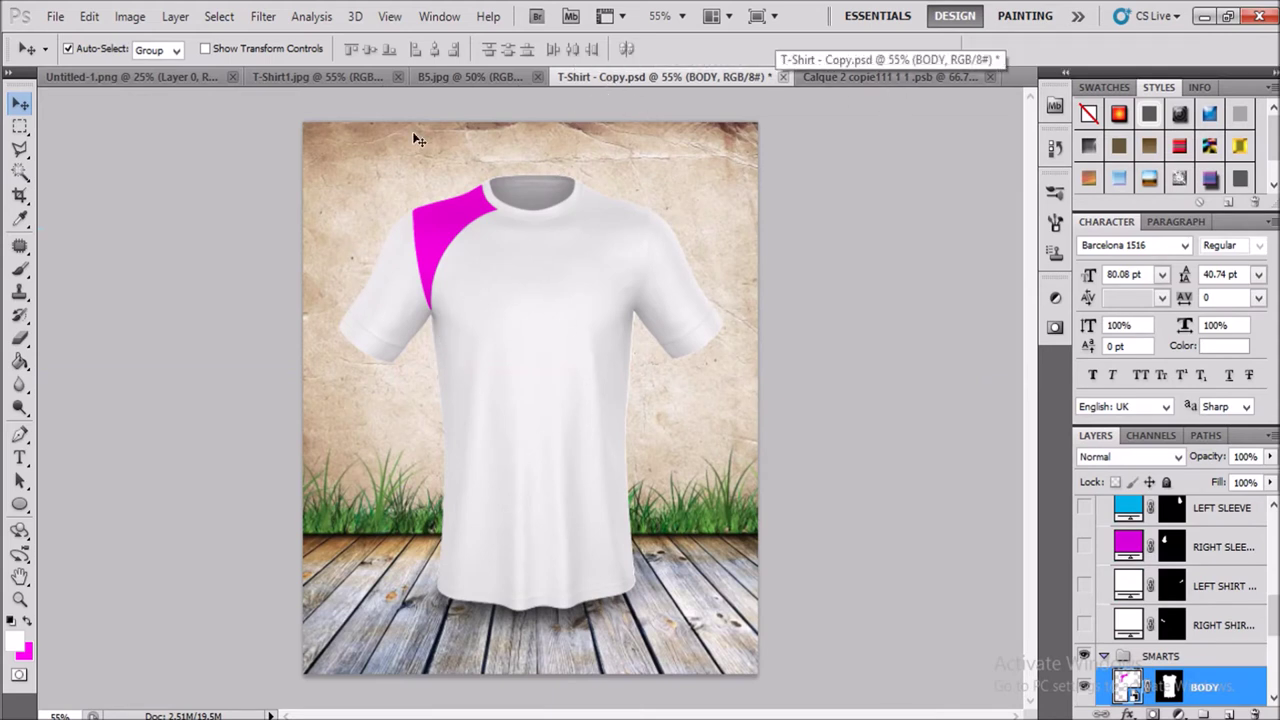
pyautogui.click(450, 80)
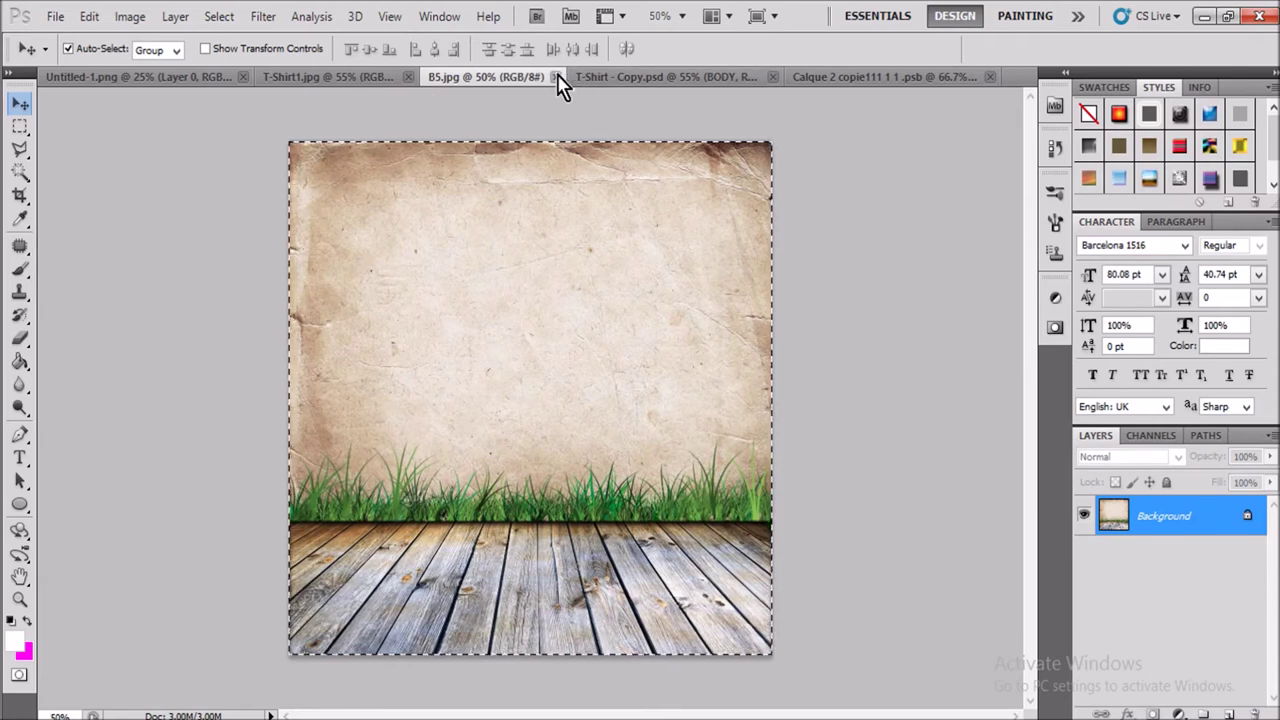
pyautogui.click(372, 78)
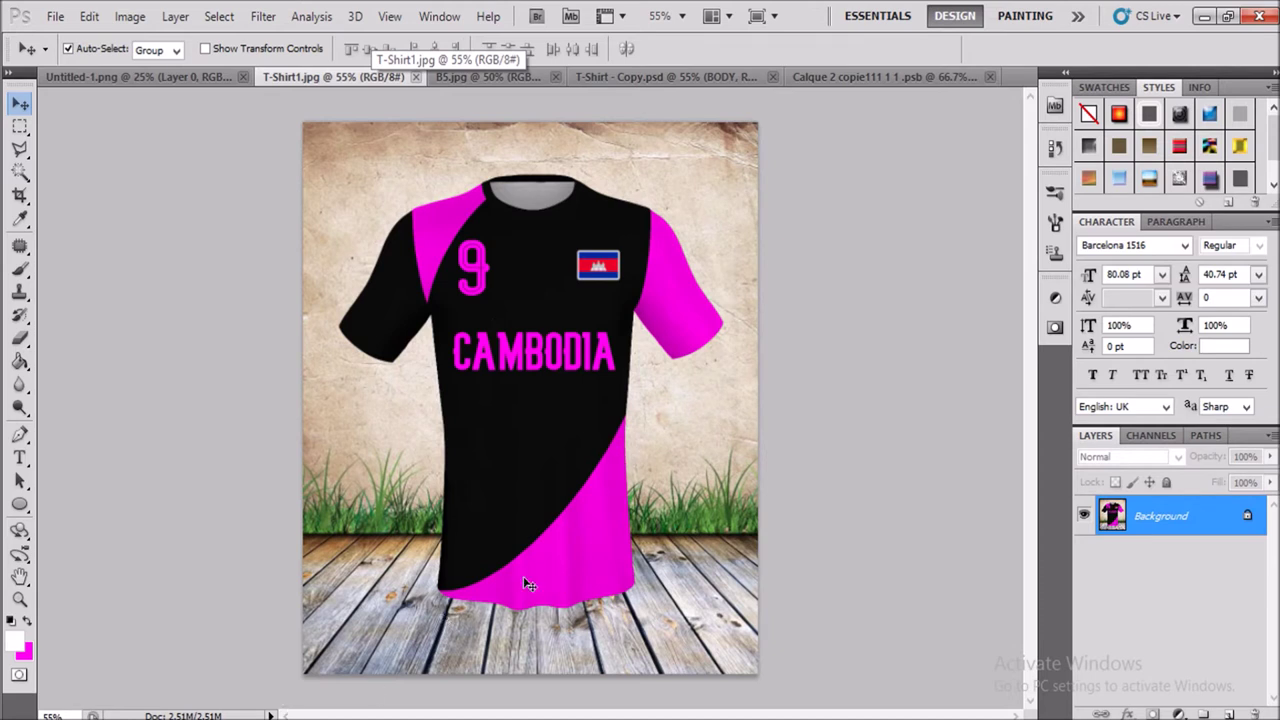
pyautogui.click(893, 80)
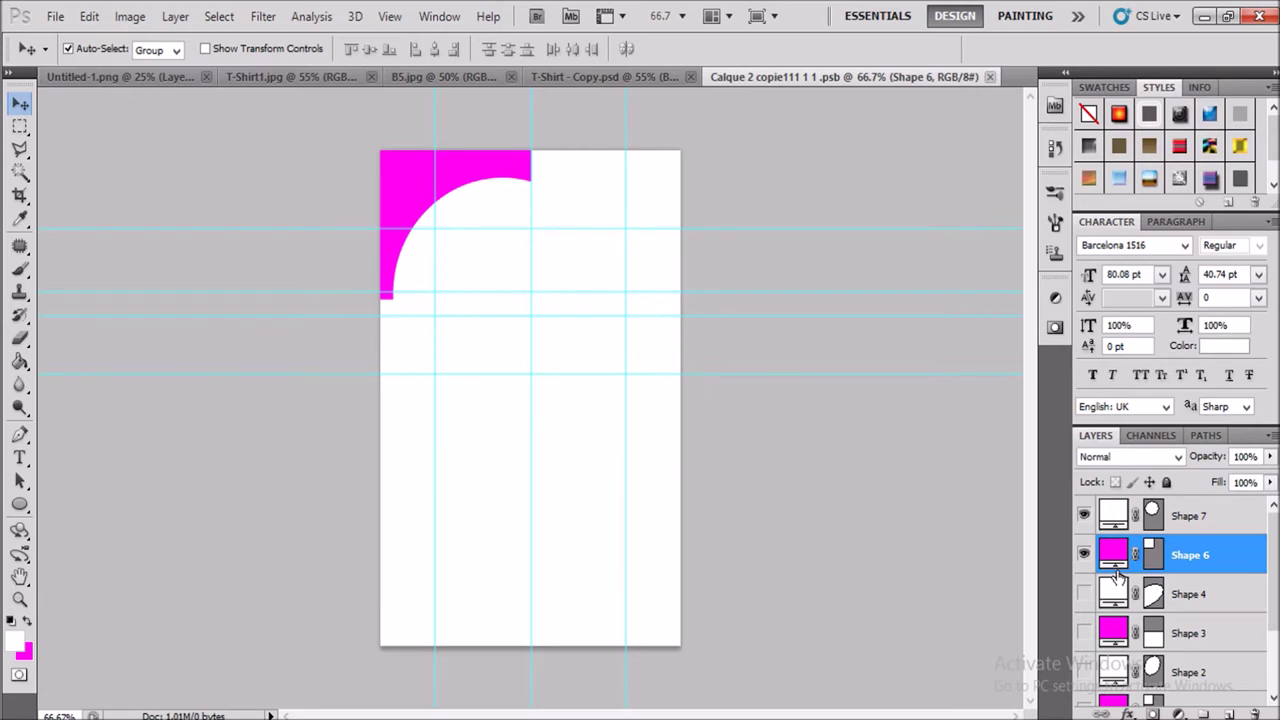
pyautogui.scroll(-3, 1117, 578)
pyautogui.scroll(1, 1117, 576)
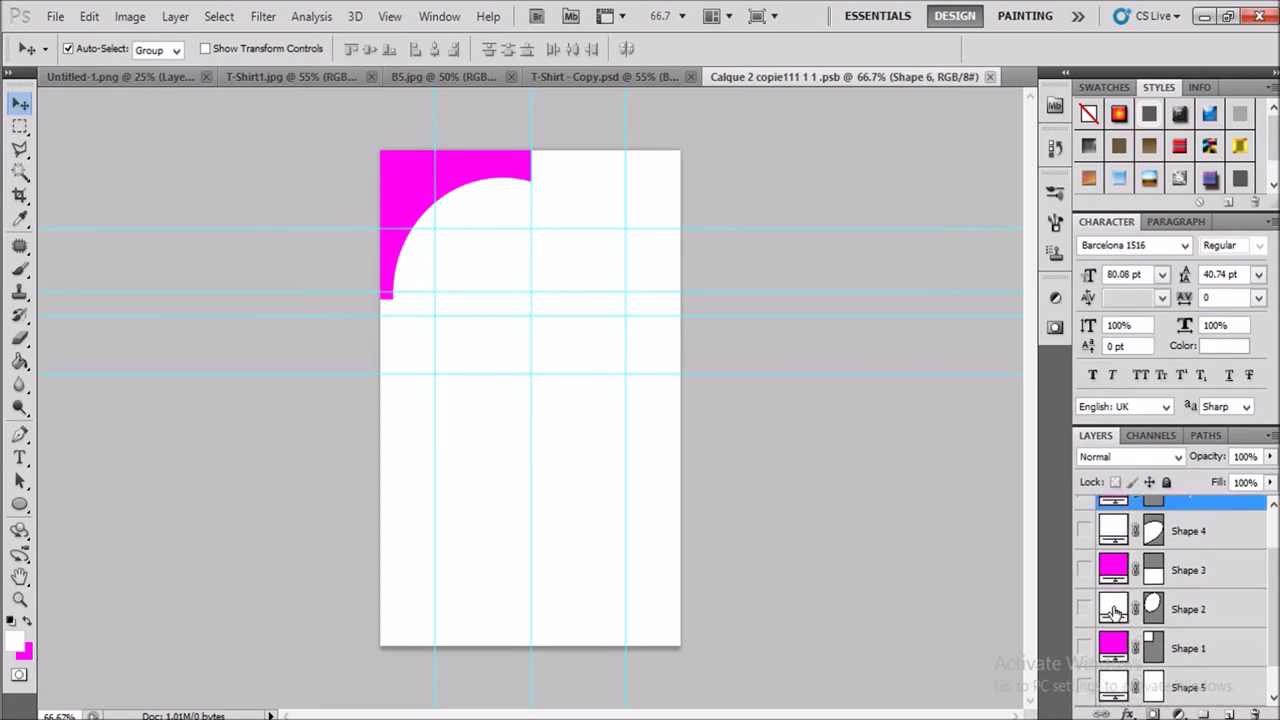
pyautogui.scroll(2, 1105, 585)
# Step: Draw a magenta rectangle, Shape 8, across the bottom block of the page
pyautogui.click(210, 490)
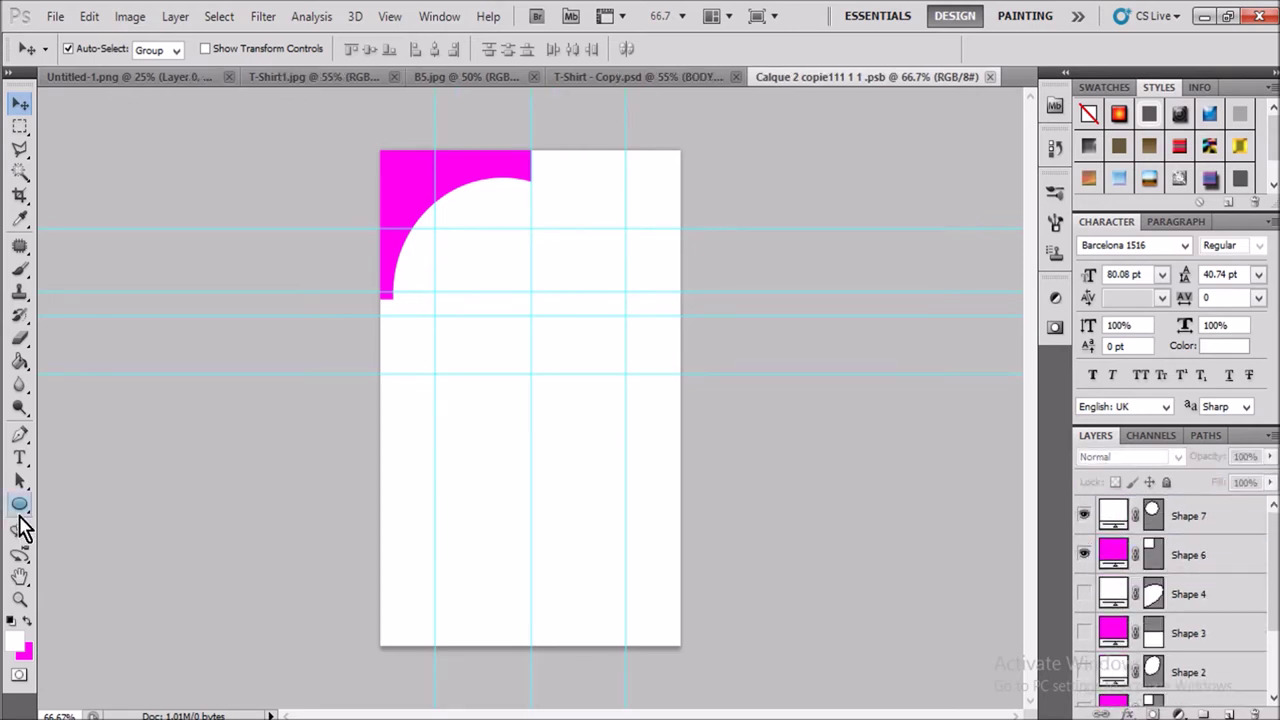
pyautogui.click(30, 620)
pyautogui.click(20, 480)
pyautogui.click(20, 505)
pyautogui.click(140, 505)
pyautogui.moveTo(362, 433); pyautogui.dragTo(707, 678)
pyautogui.press('Return')
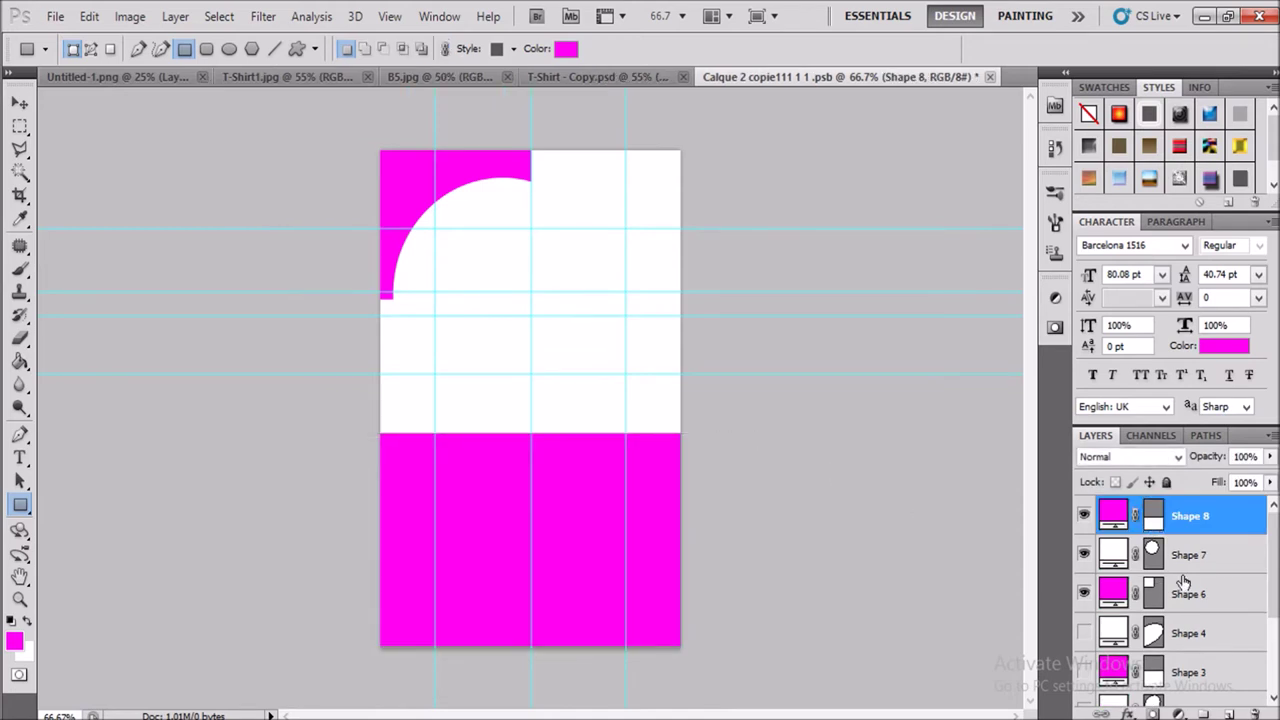
# Step: Draw a large white circle, Shape 9, over the magenta band plus a second circle, then select Shape 9
pyautogui.click(27, 624)
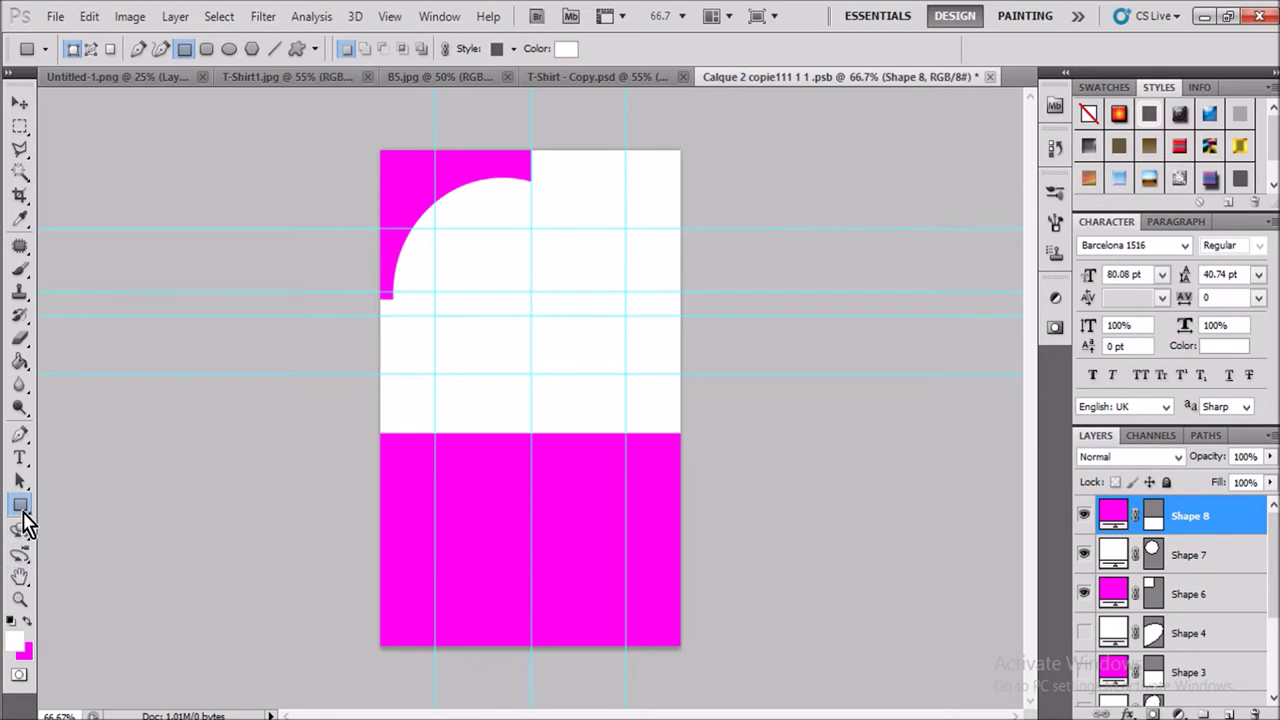
pyautogui.rightClick(21, 507)
pyautogui.click(116, 545)
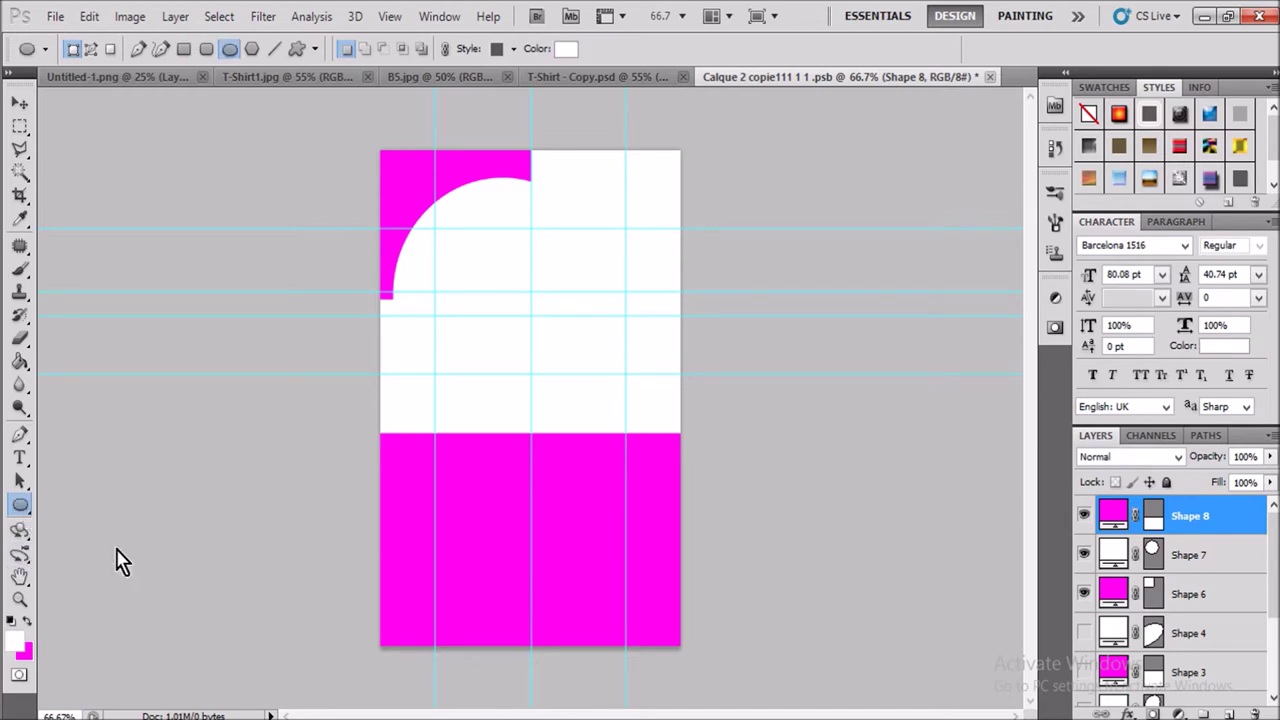
pyautogui.moveTo(364, 402); pyautogui.dragTo(683, 690)
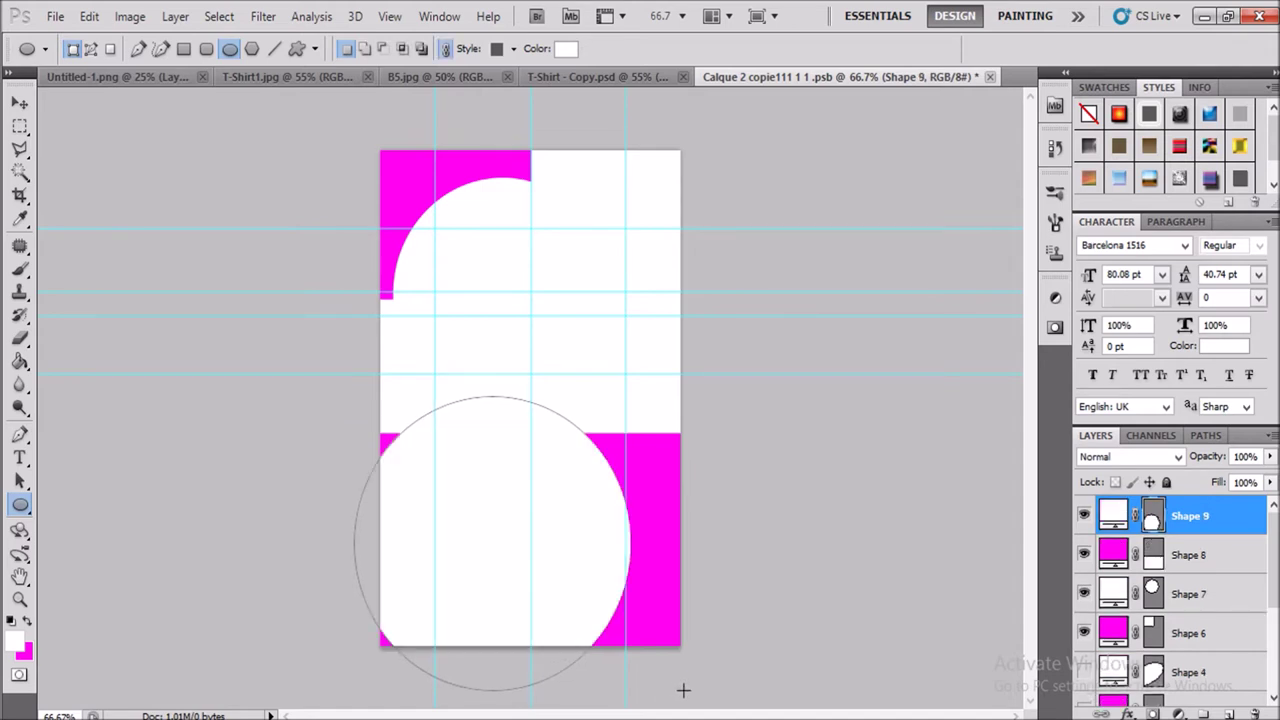
pyautogui.moveTo(212, 466); pyautogui.dragTo(308, 624)
pyautogui.moveTo(308, 624); pyautogui.dragTo(334, 614)
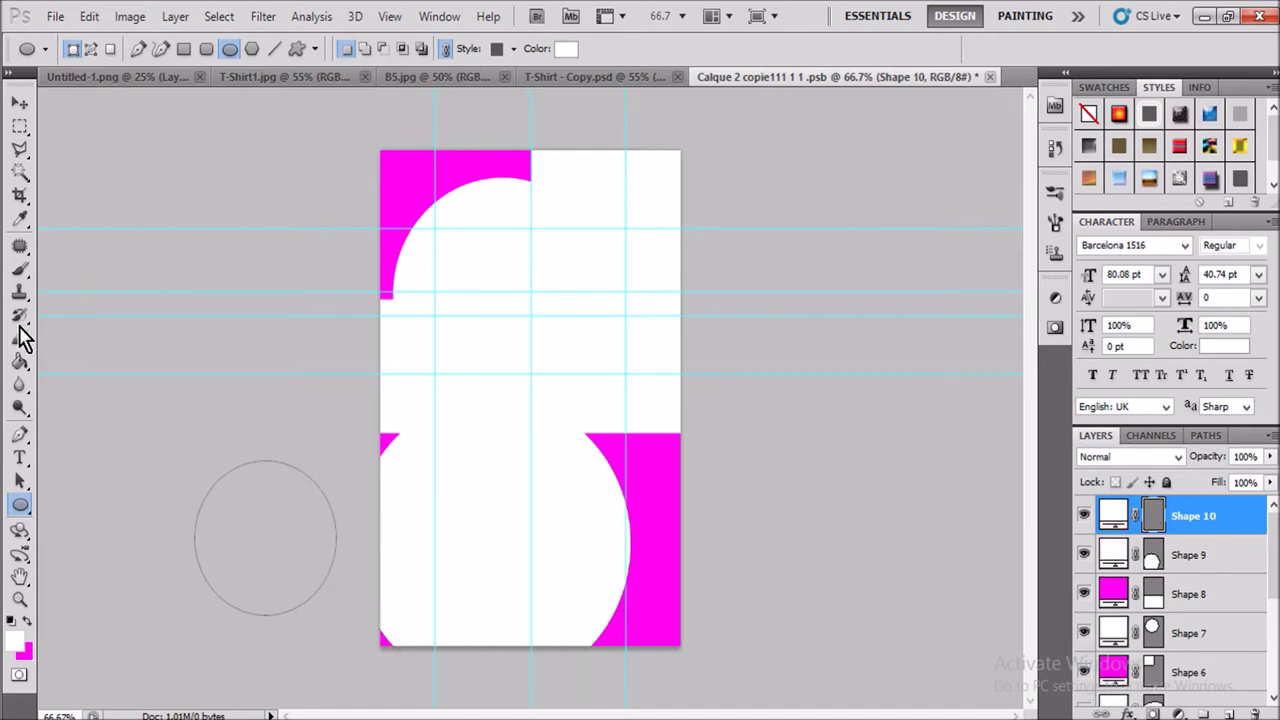
pyautogui.click(20, 103)
pyautogui.click(260, 525)
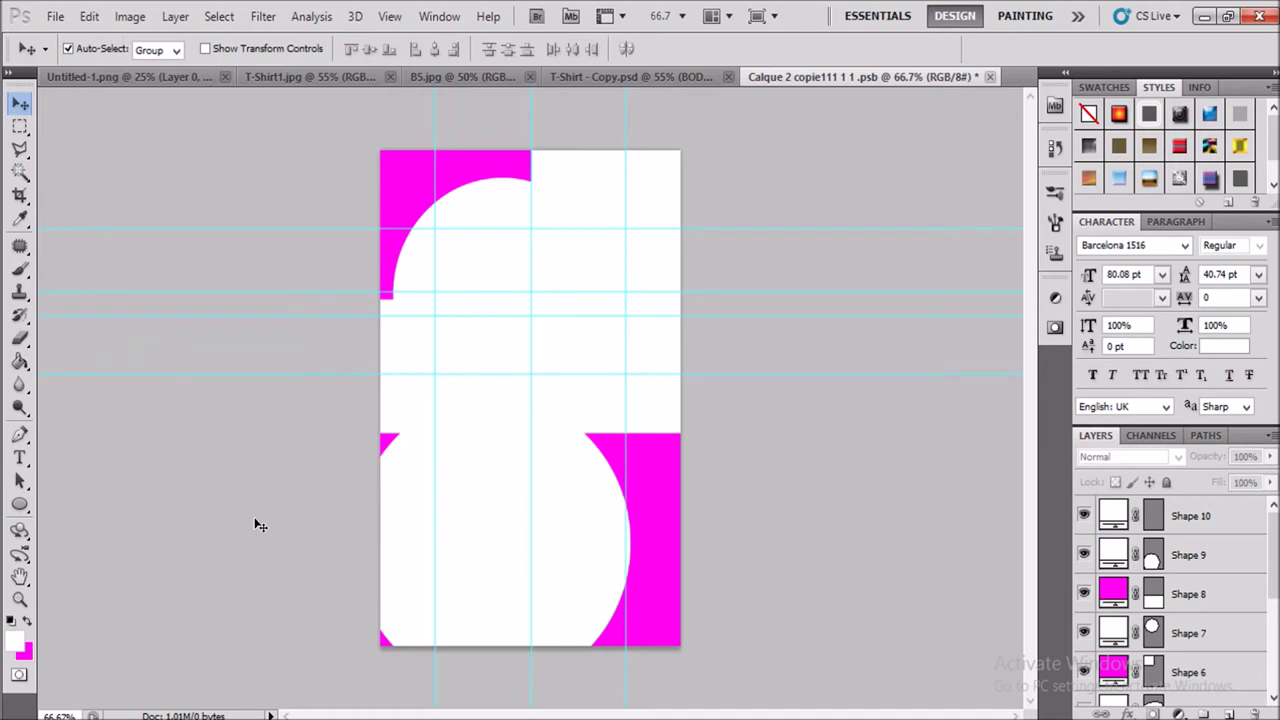
pyautogui.click(523, 493)
# Step: Reposition the white Shape 9 circle and compare against the background and jersey reference
pyautogui.hotkey('ctrl', 't')
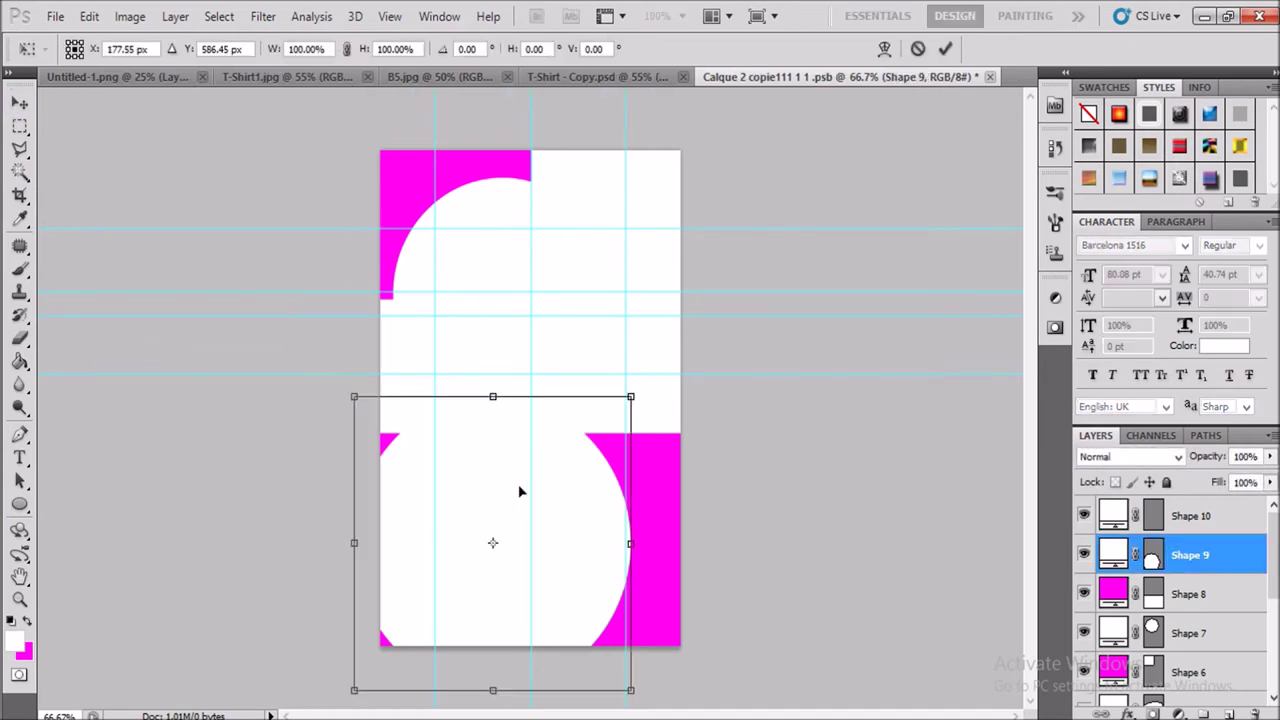
pyautogui.moveTo(540, 522); pyautogui.dragTo(571, 482)
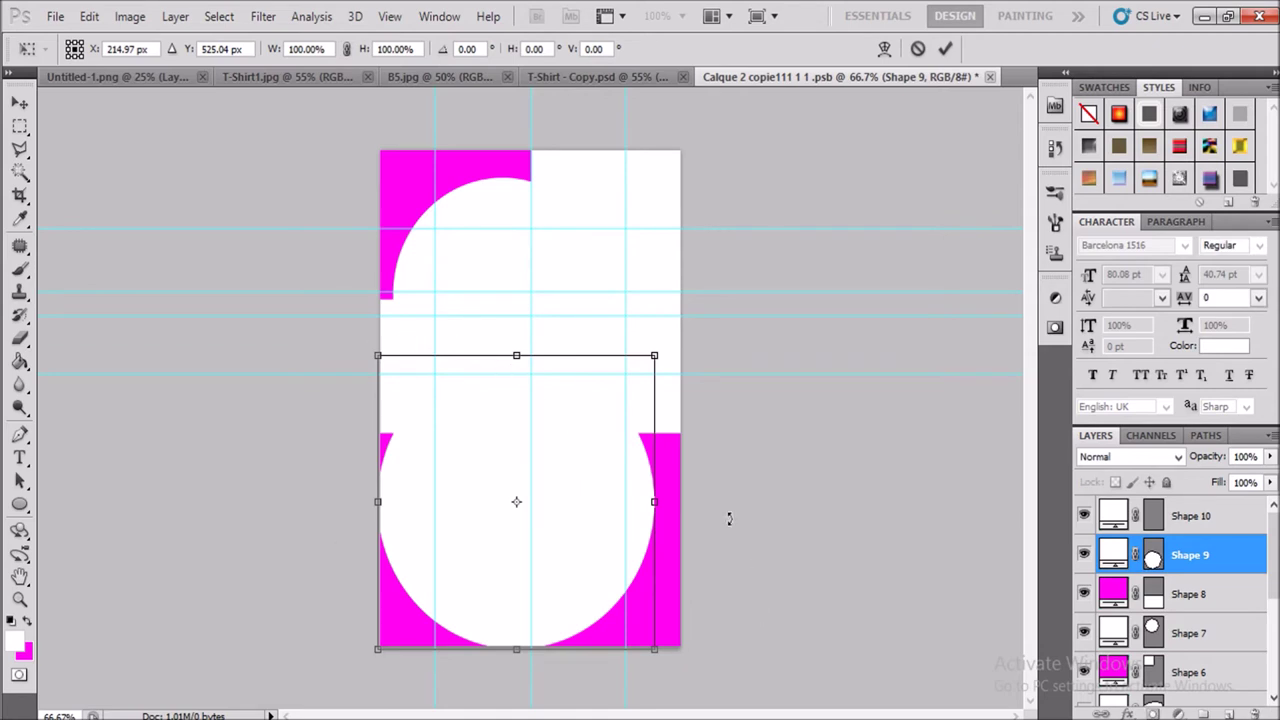
pyautogui.moveTo(593, 564); pyautogui.dragTo(487, 564)
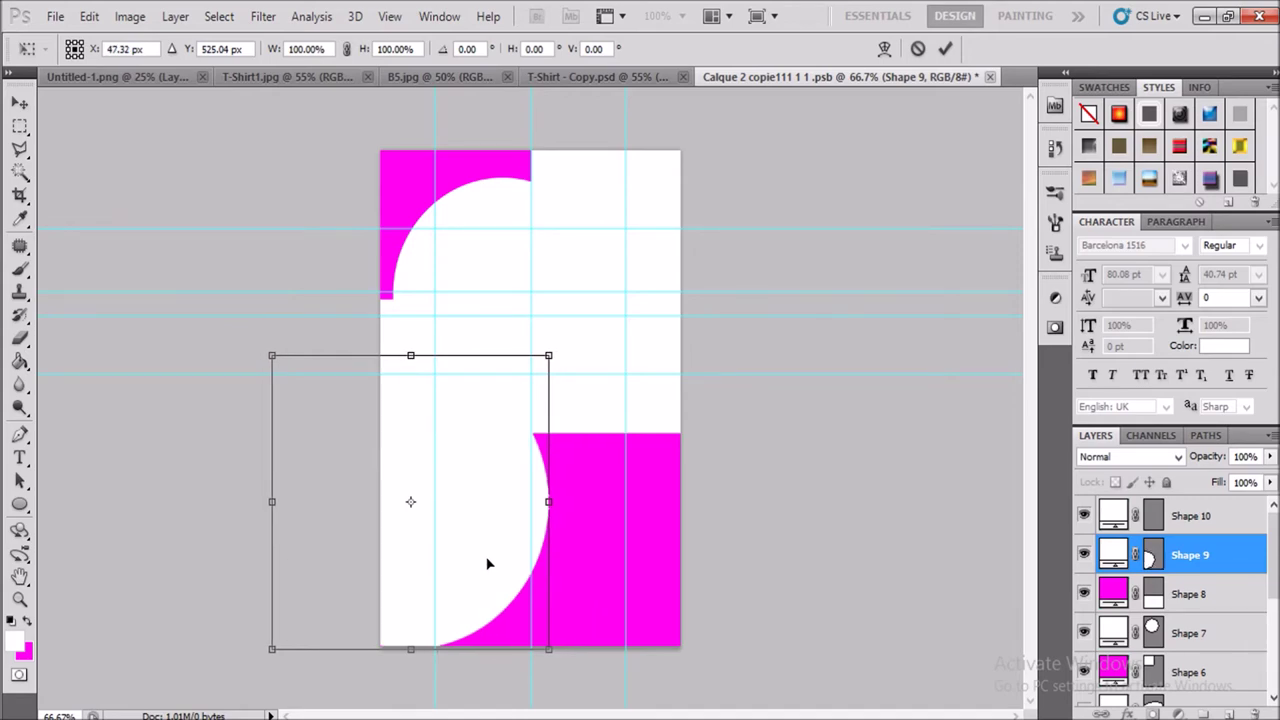
pyautogui.click(403, 86)
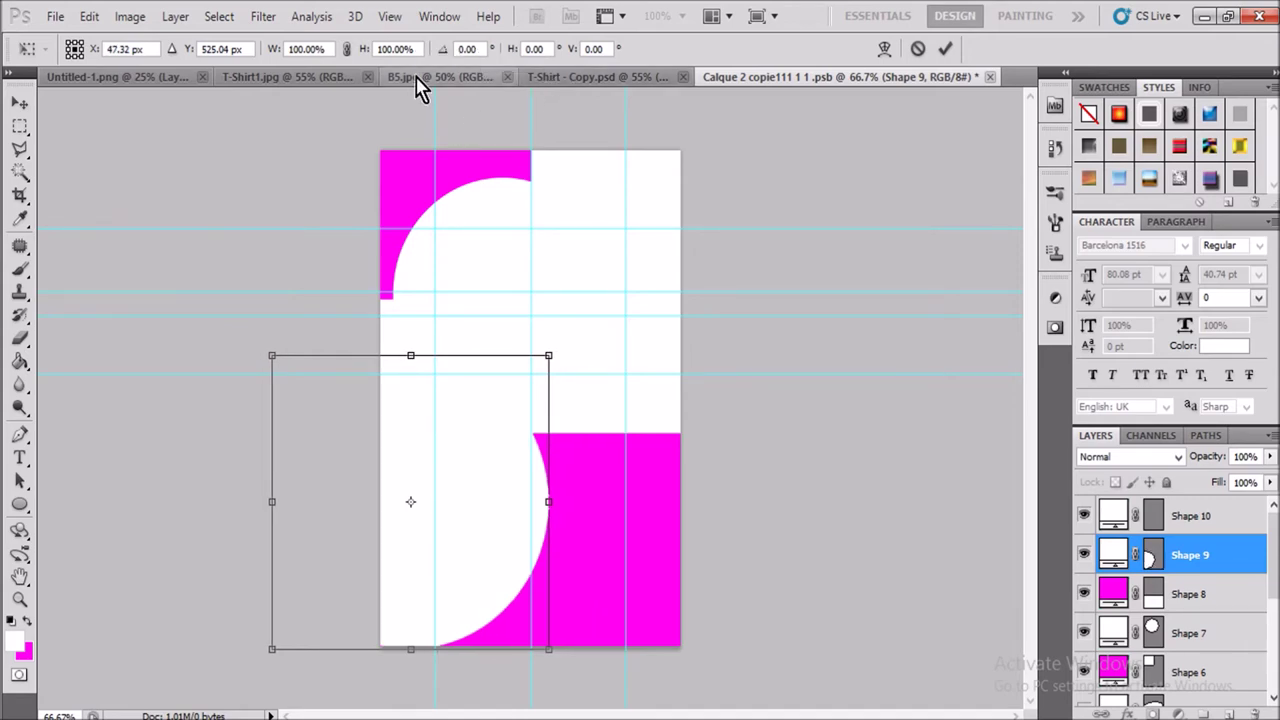
pyautogui.click(333, 79)
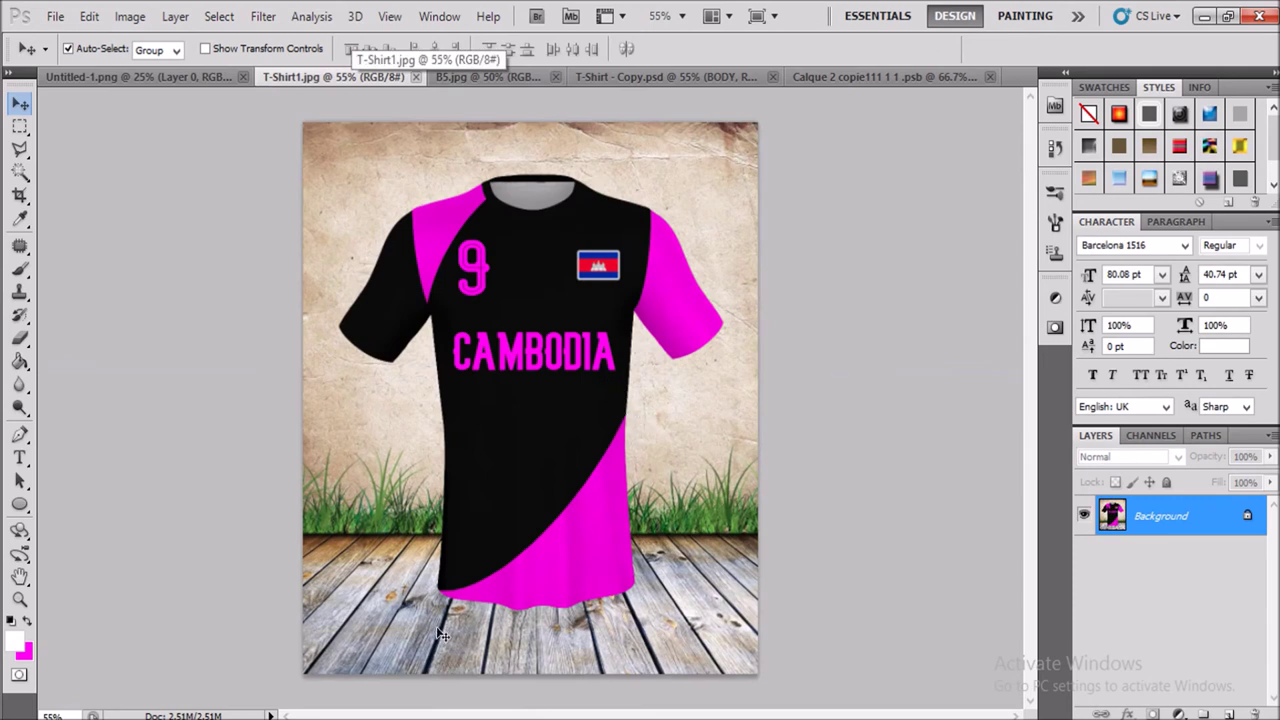
pyautogui.click(849, 78)
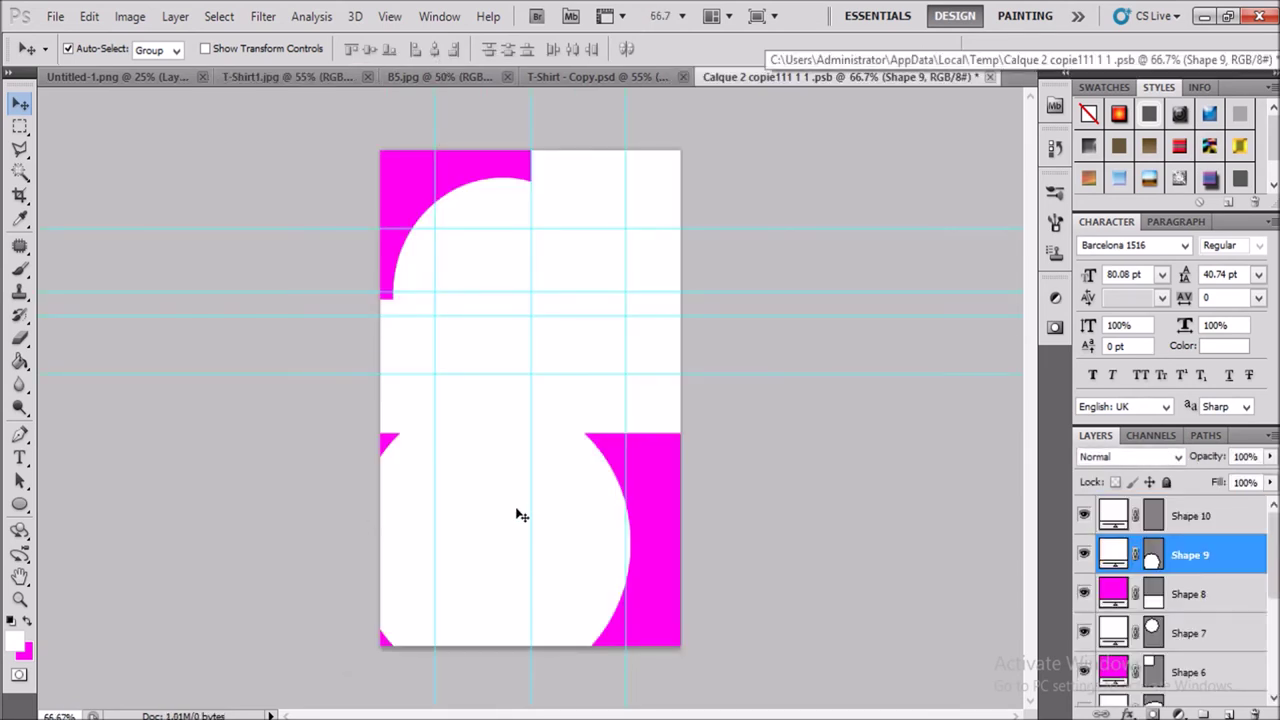
# Step: Enlarge the white circle and tilt it diagonally over the magenta band
pyautogui.hotkey('ctrl', 't')
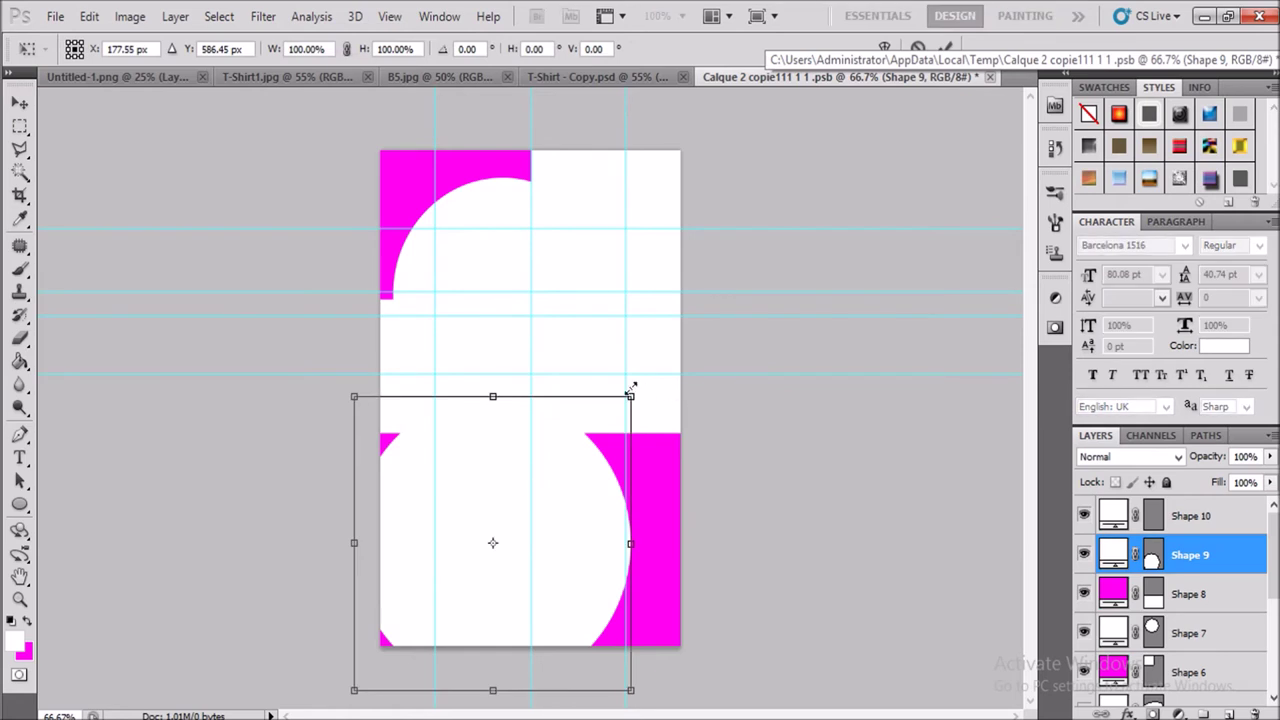
pyautogui.moveTo(640, 392)
pyautogui.mouseDown()
pyautogui.moveTo(720, 293)
pyautogui.moveTo(788, 407)
pyautogui.mouseUp()
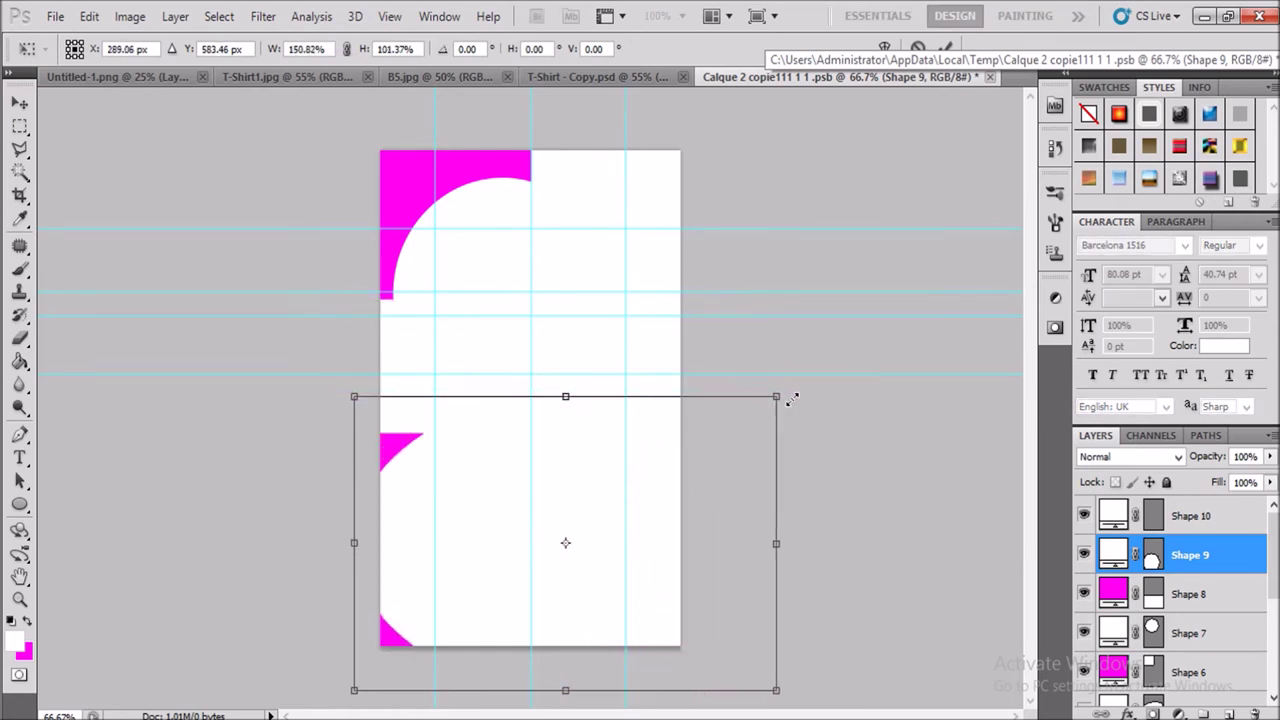
pyautogui.moveTo(848, 457)
pyautogui.mouseDown()
pyautogui.moveTo(863, 406)
pyautogui.moveTo(824, 298)
pyautogui.mouseUp()
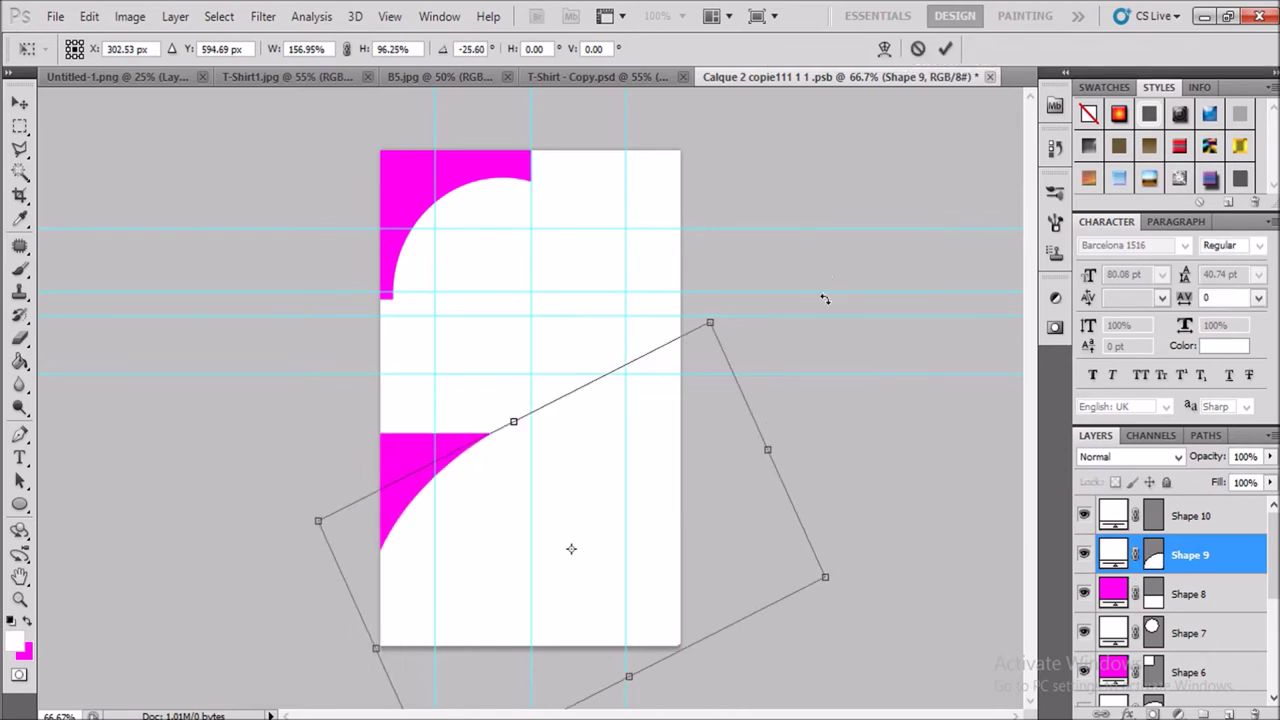
pyautogui.moveTo(621, 505)
pyautogui.mouseDown()
pyautogui.moveTo(474, 434)
pyautogui.moveTo(491, 414)
pyautogui.moveTo(473, 428)
pyautogui.mouseUp()
pyautogui.moveTo(789, 509); pyautogui.dragTo(789, 423)
pyautogui.moveTo(576, 433); pyautogui.dragTo(615, 403)
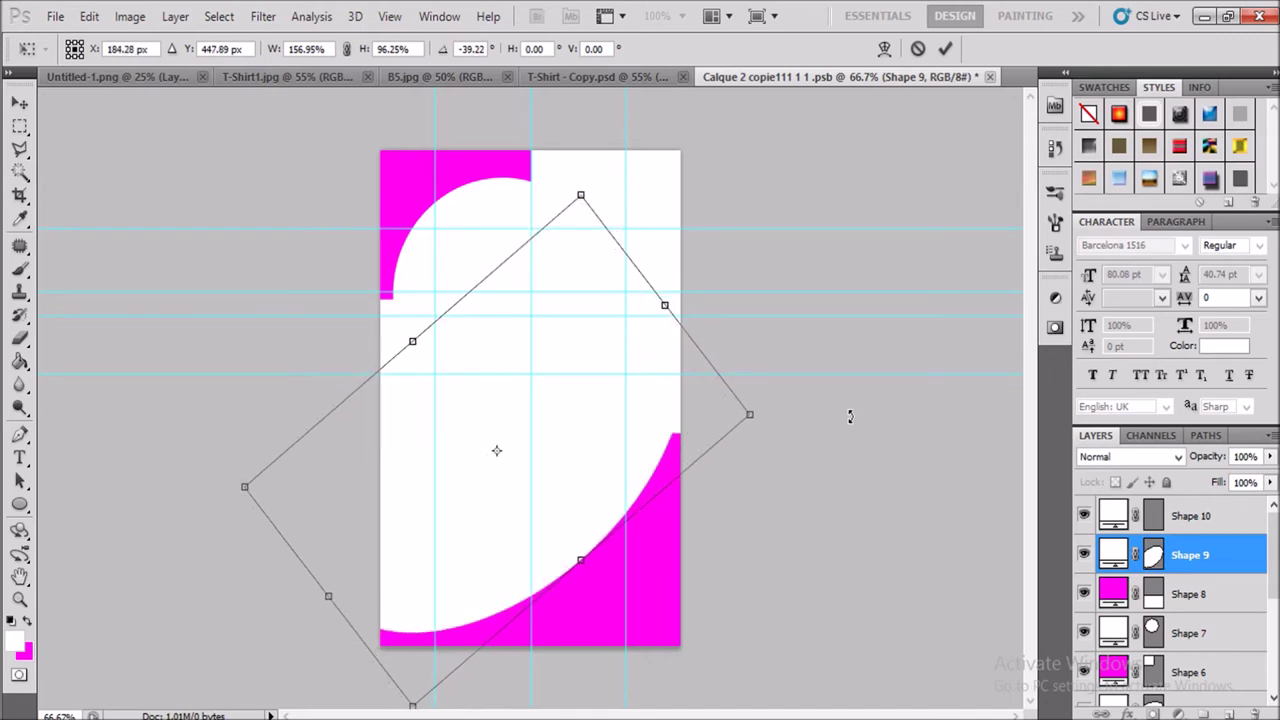
pyautogui.moveTo(849, 416); pyautogui.dragTo(851, 397)
pyautogui.moveTo(665, 303); pyautogui.dragTo(701, 268)
# Step: Rotate Shape 9 to -44.27°, widen and place it, then commit and save the .psb
pyautogui.moveTo(334, 602)
pyautogui.mouseDown()
pyautogui.moveTo(306, 614)
pyautogui.moveTo(294, 606)
pyautogui.moveTo(305, 597)
pyautogui.mouseUp()
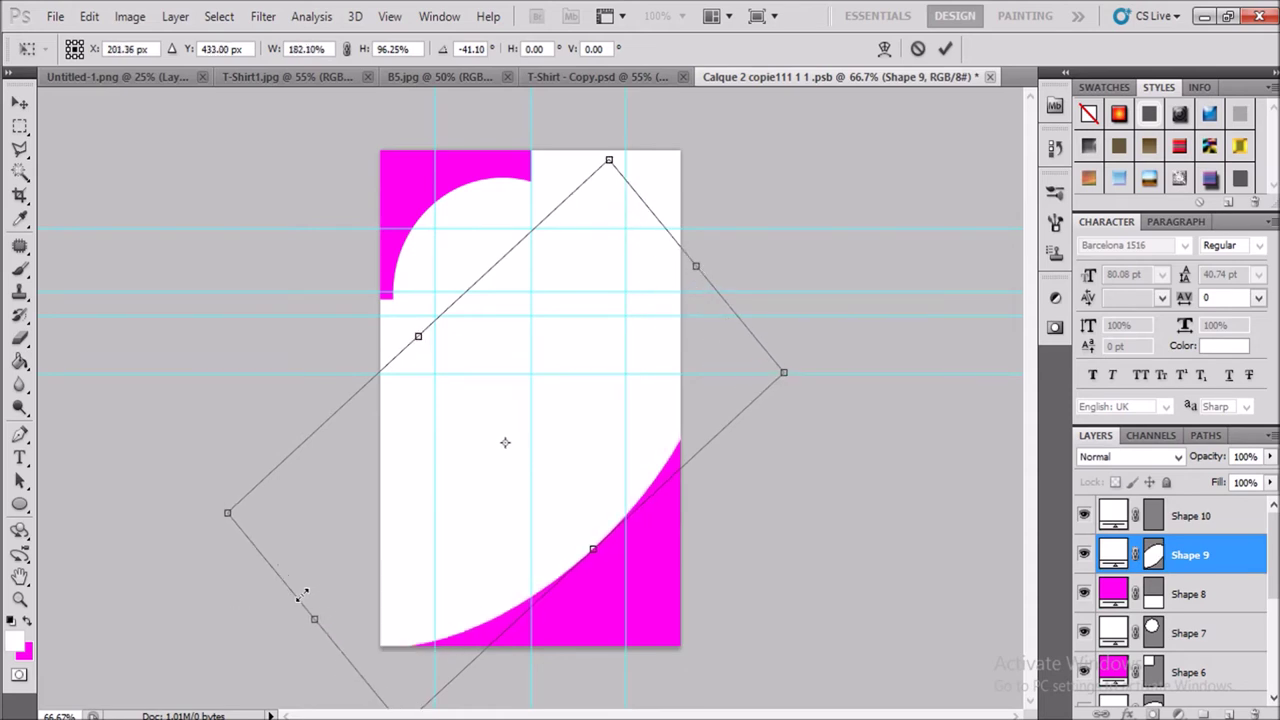
pyautogui.moveTo(508, 556)
pyautogui.mouseDown()
pyautogui.moveTo(491, 540)
pyautogui.moveTo(490, 552)
pyautogui.mouseUp()
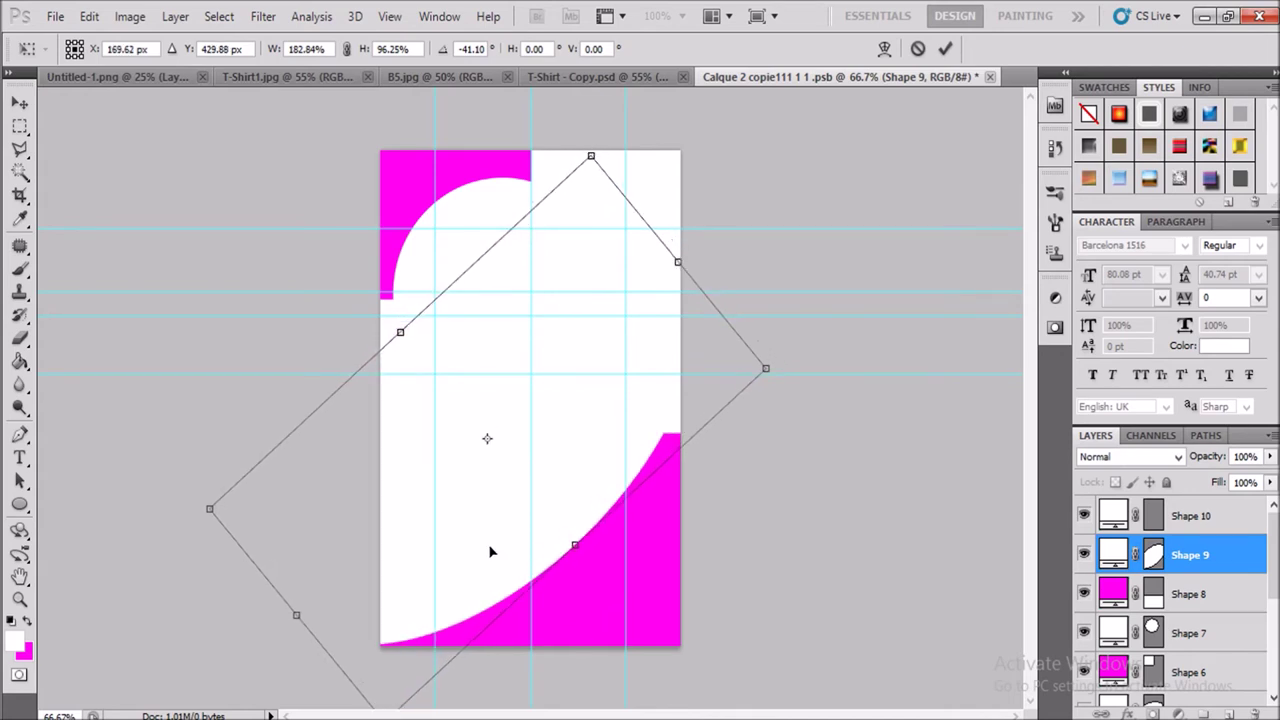
pyautogui.moveTo(843, 409); pyautogui.dragTo(855, 388)
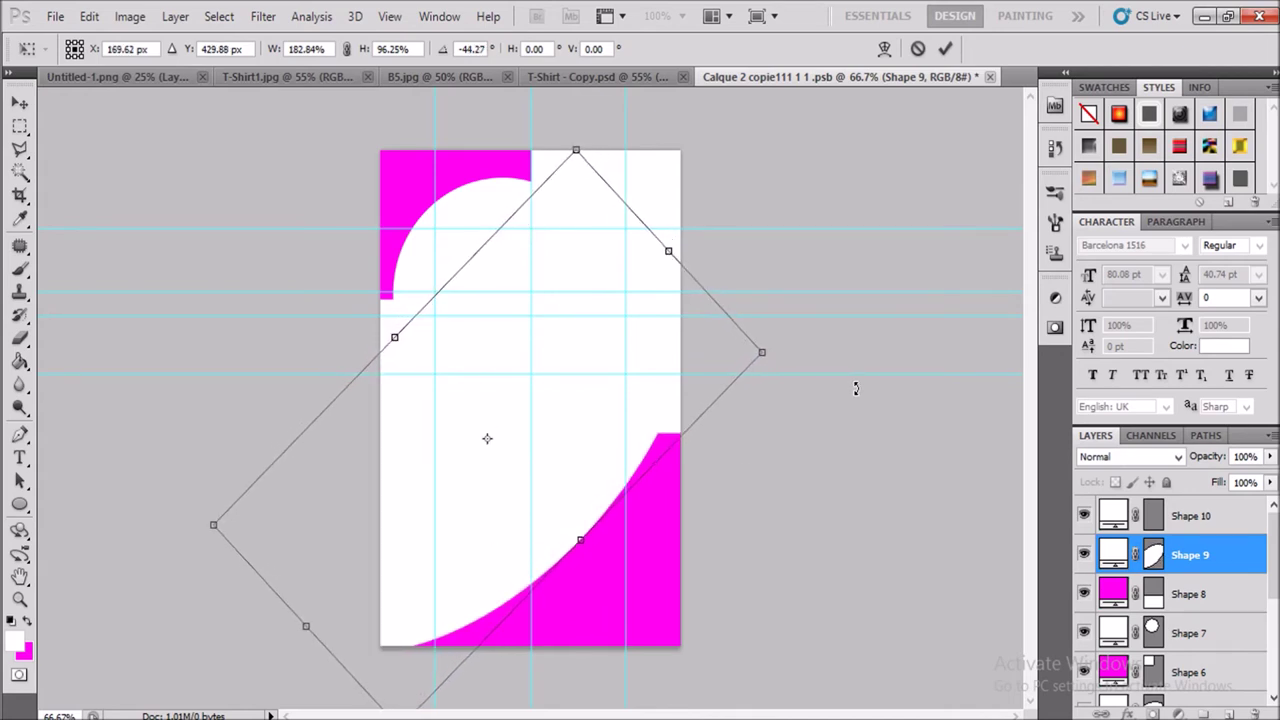
pyautogui.moveTo(611, 451)
pyautogui.mouseDown()
pyautogui.moveTo(631, 420)
pyautogui.moveTo(634, 443)
pyautogui.mouseUp()
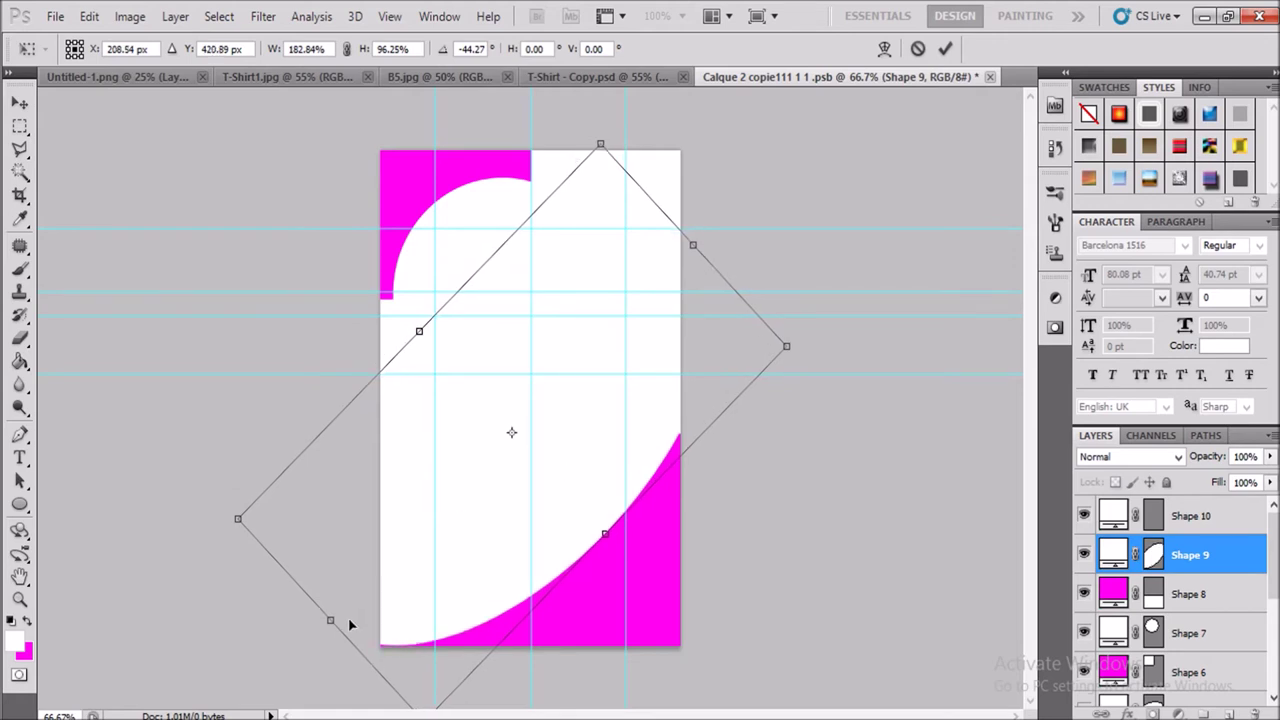
pyautogui.moveTo(314, 623); pyautogui.dragTo(391, 582)
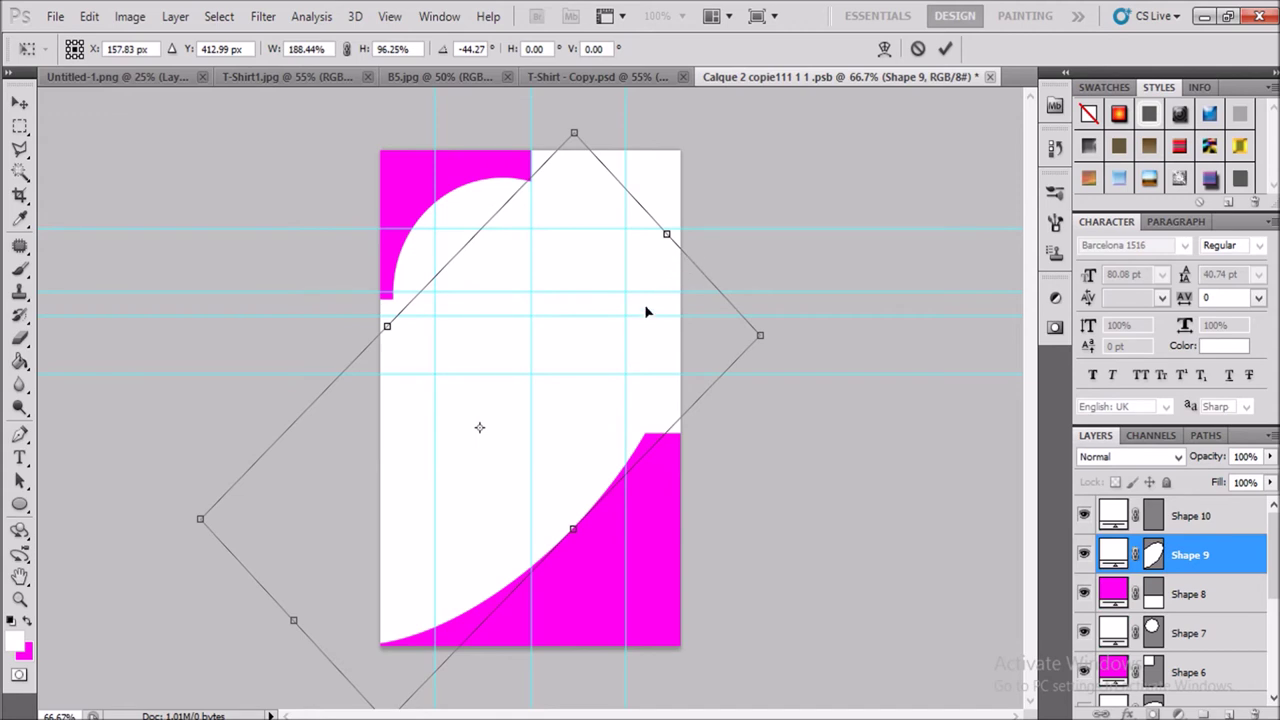
pyautogui.moveTo(650, 277)
pyautogui.mouseDown()
pyautogui.moveTo(720, 272)
pyautogui.moveTo(705, 221)
pyautogui.moveTo(743, 180)
pyautogui.mouseUp()
pyautogui.press('Return')
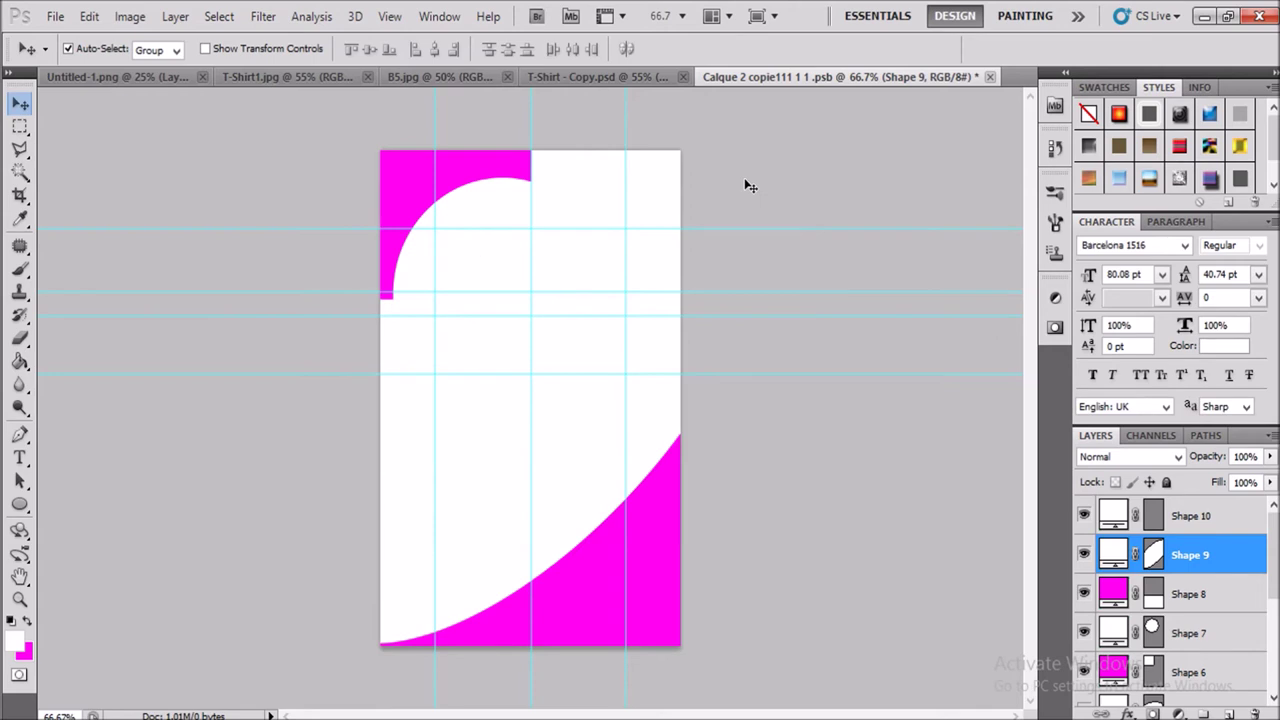
pyautogui.hotkey('ctrl', 's')
# Step: Compare the mockup with the jersey reference, then nudge the white Shape 9 curve up and save
pyautogui.click(572, 78)
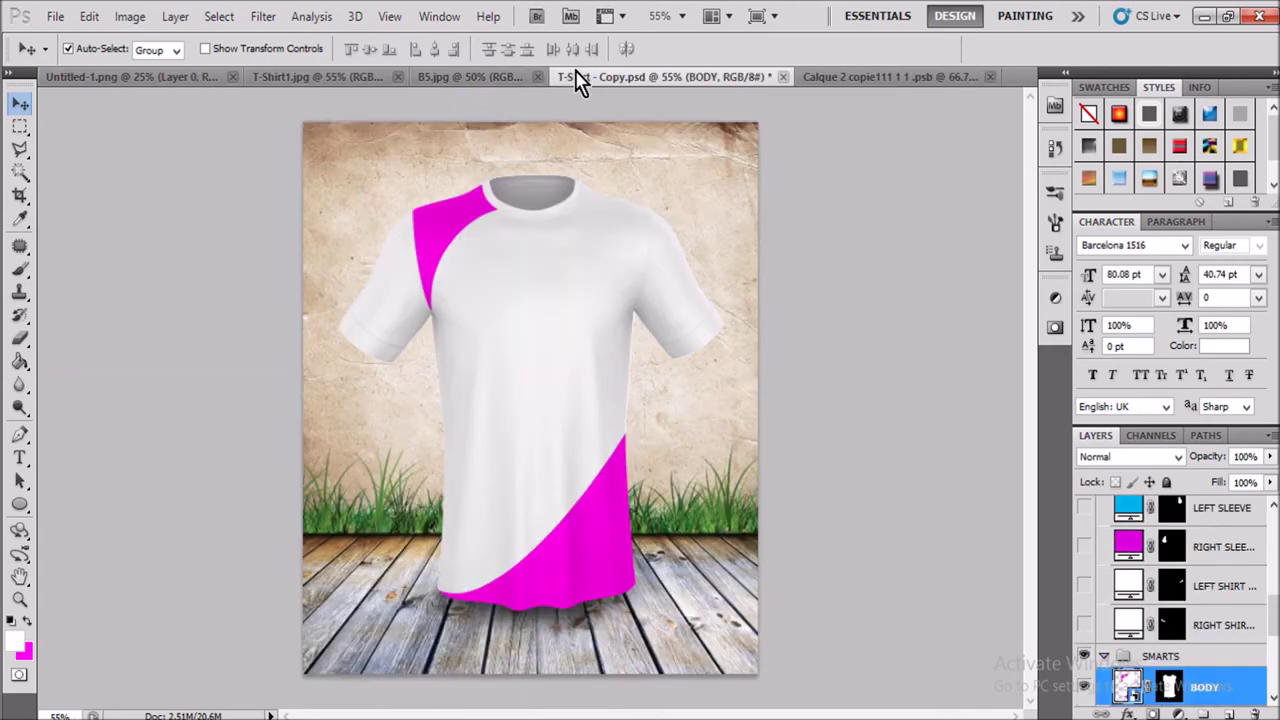
pyautogui.click(335, 80)
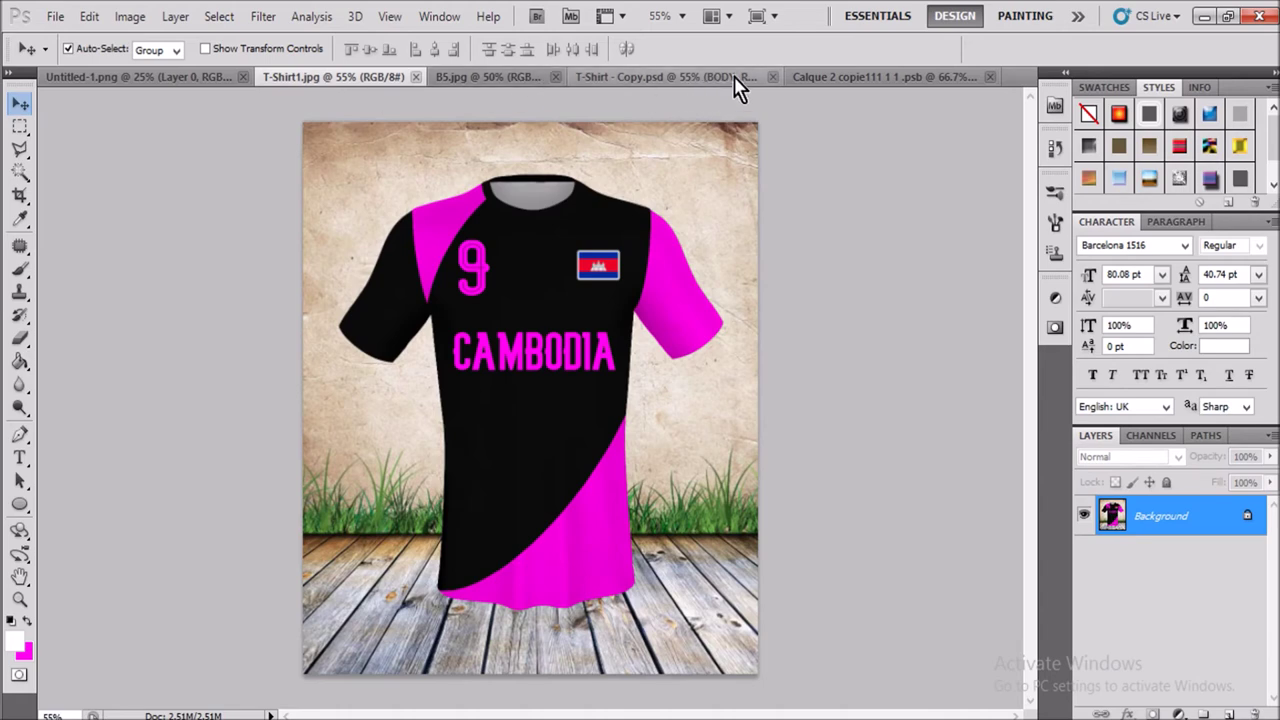
pyautogui.click(846, 80)
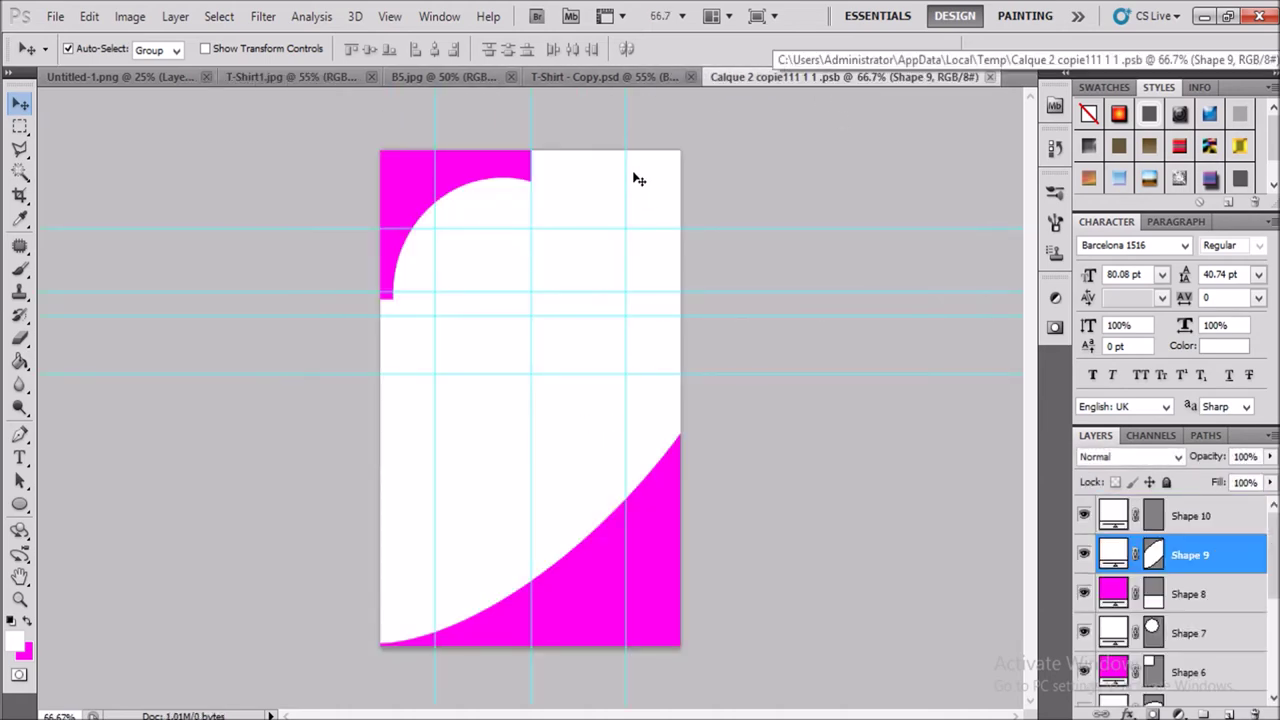
pyautogui.click(582, 80)
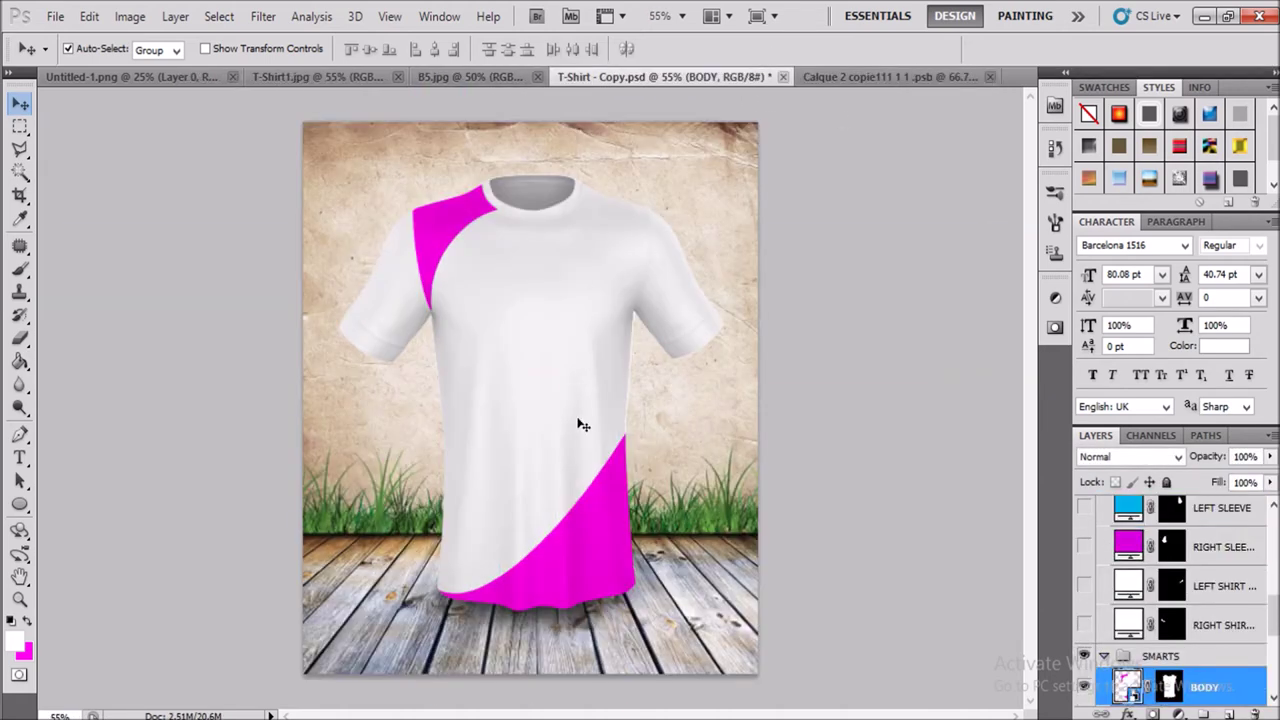
pyautogui.click(890, 77)
pyautogui.click(668, 516)
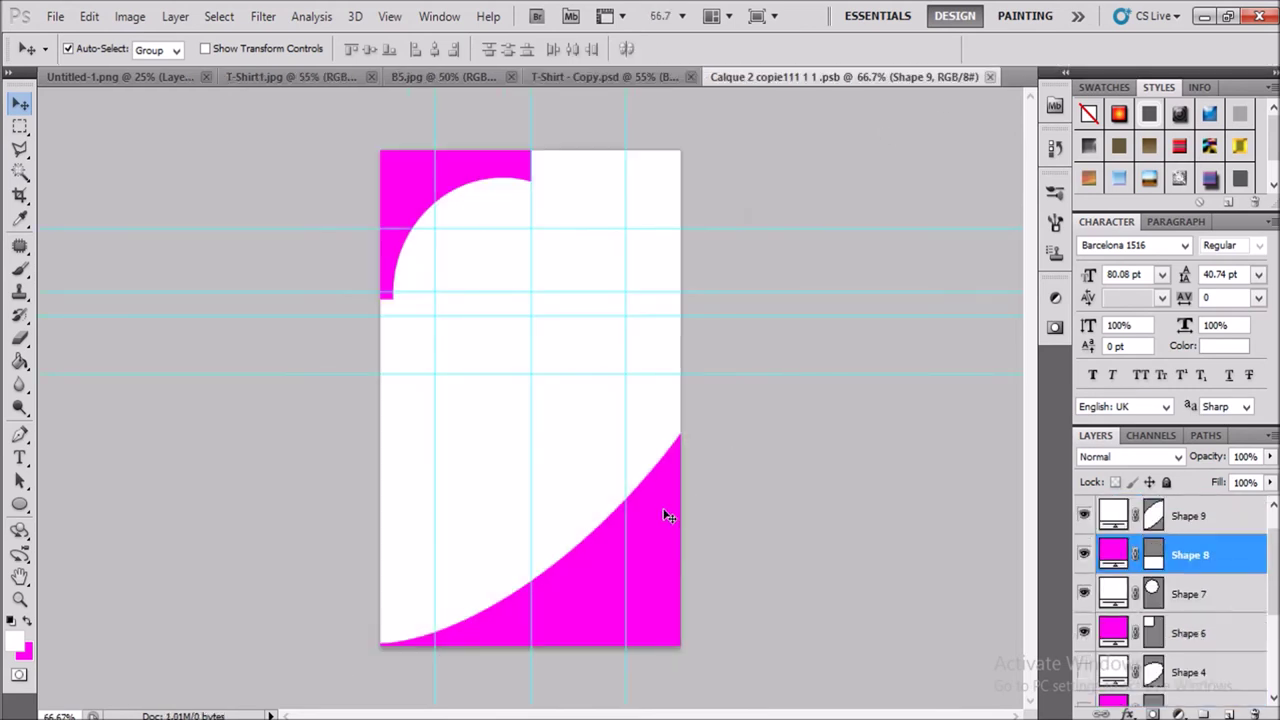
pyautogui.click(611, 424)
pyautogui.press('Up')
pyautogui.press('Up')
pyautogui.press('Up')
pyautogui.press('Up')
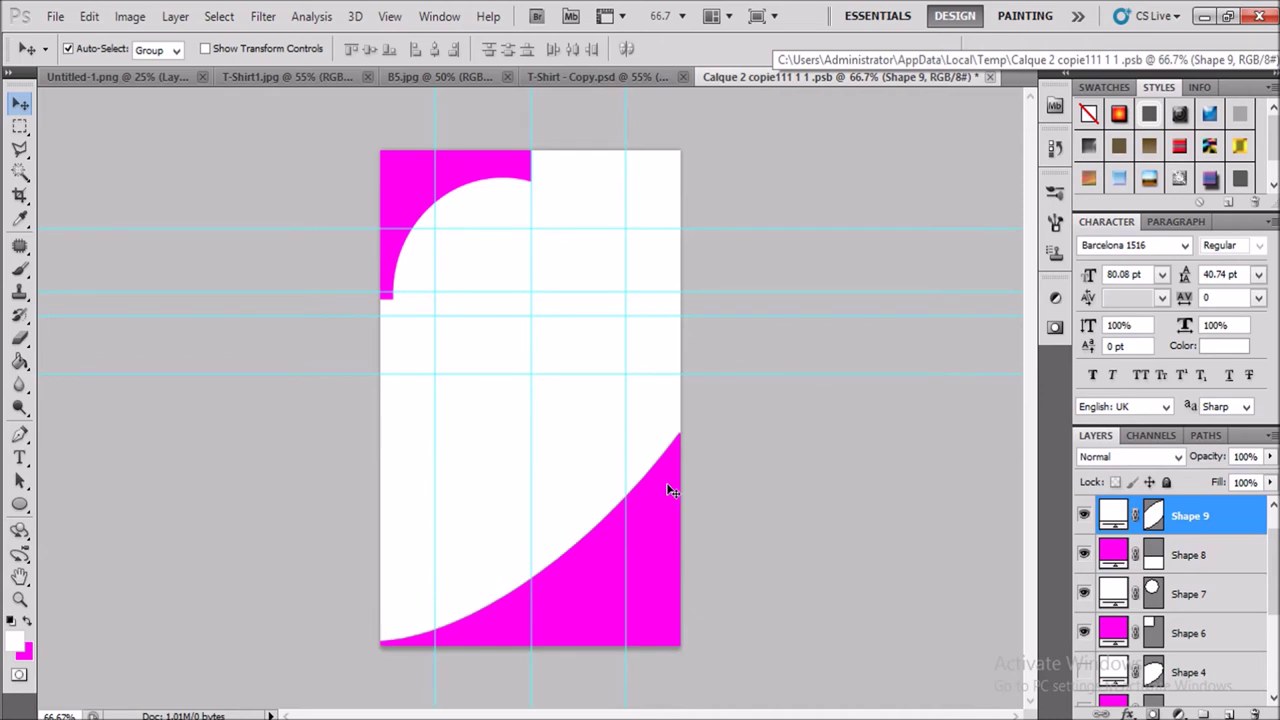
pyautogui.hotkey('ctrl', 's')
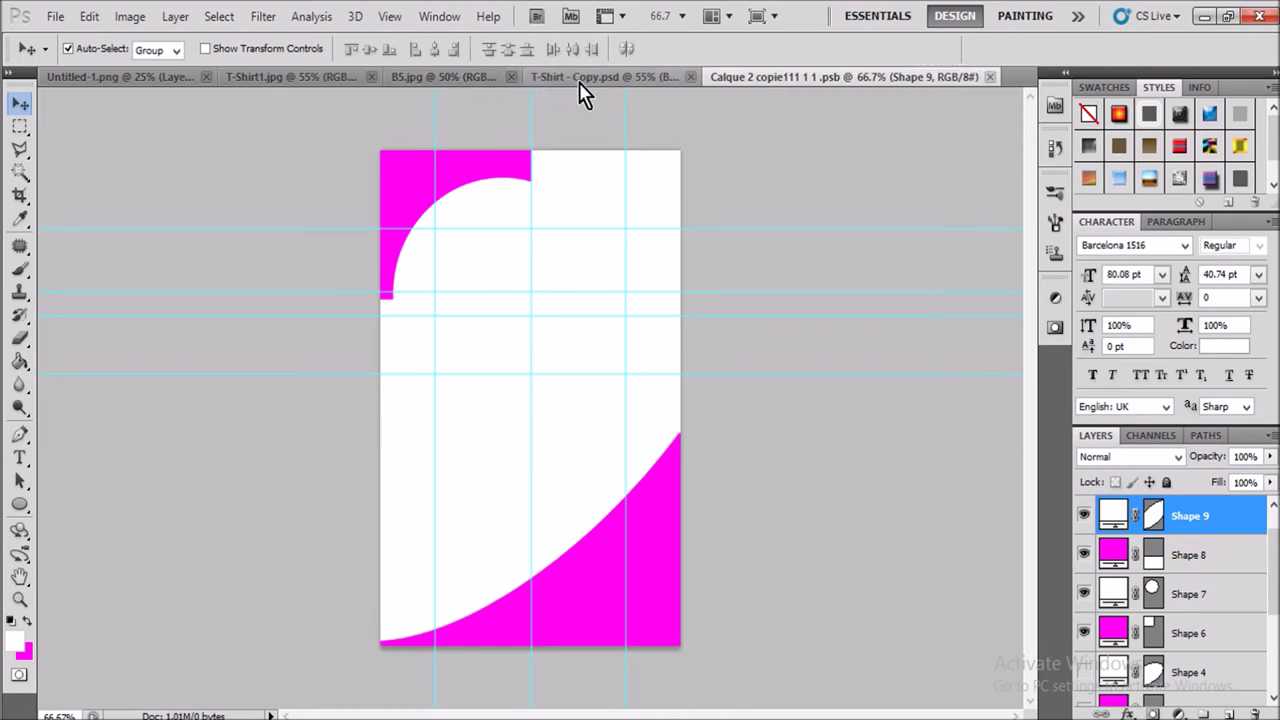
# Step: Check the mockup, select Layer 1, and bring up the Untitled-1.png horse logo
pyautogui.click(580, 80)
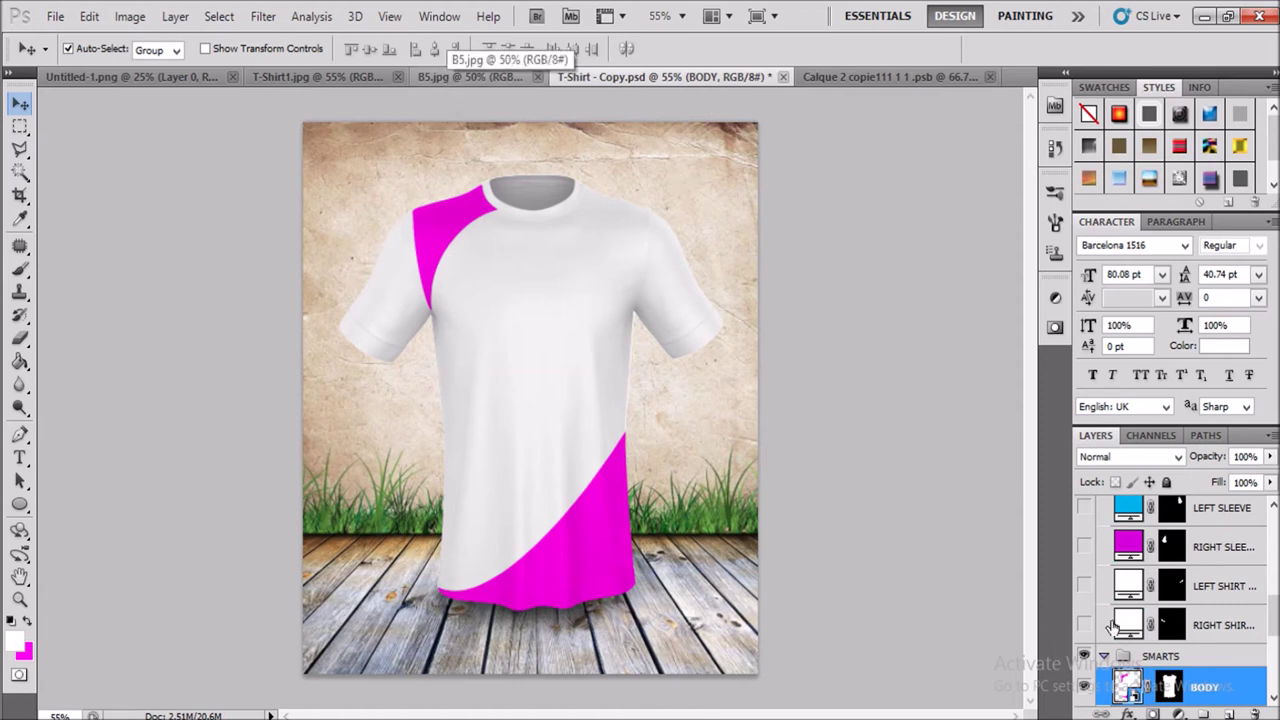
pyautogui.moveTo(1273, 615); pyautogui.dragTo(1273, 530)
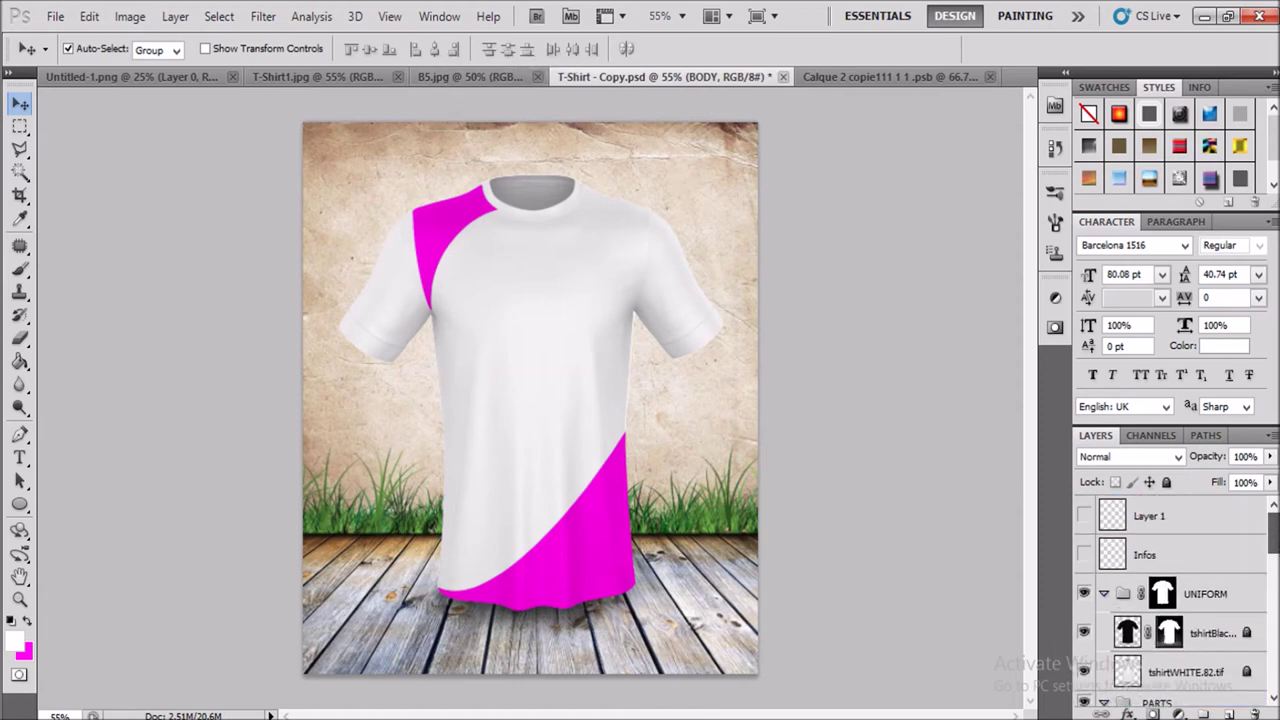
pyautogui.click(1251, 524)
pyautogui.click(110, 77)
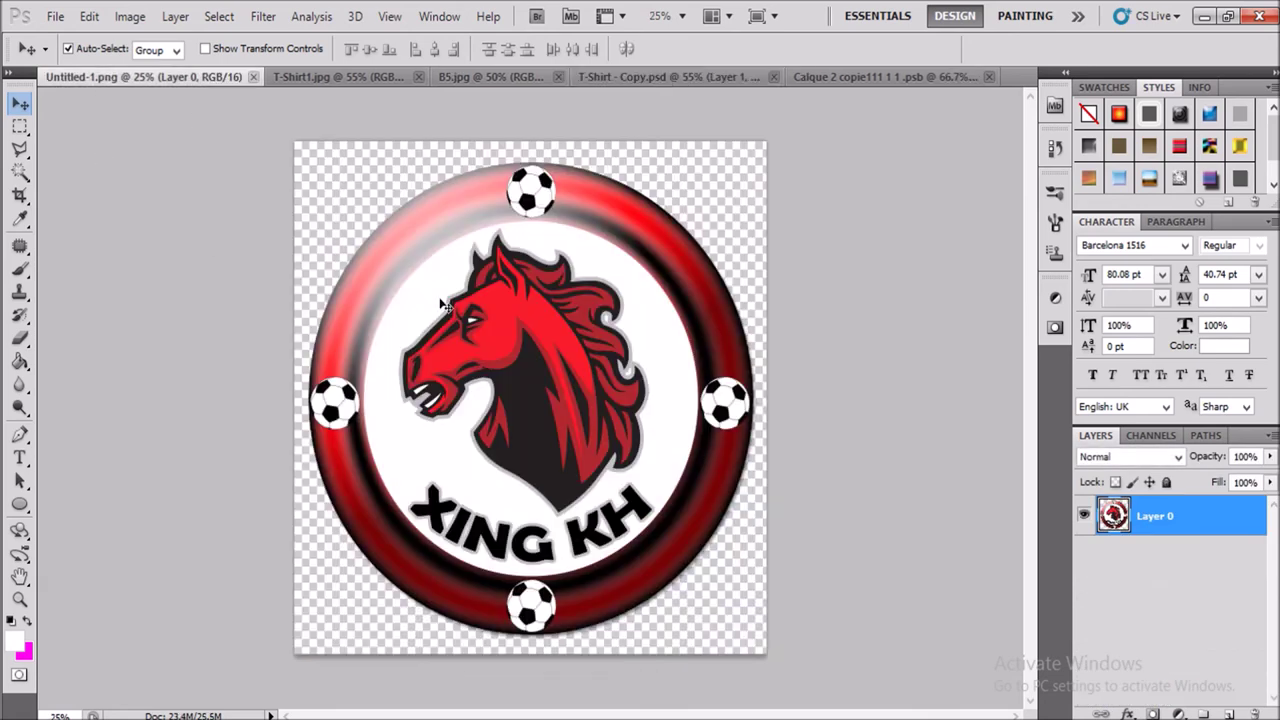
# Step: Paste the horse logo into T-Shirt - Copy.psd and scale it down onto the upper chest
pyautogui.hotkey('ctrl', 'a')
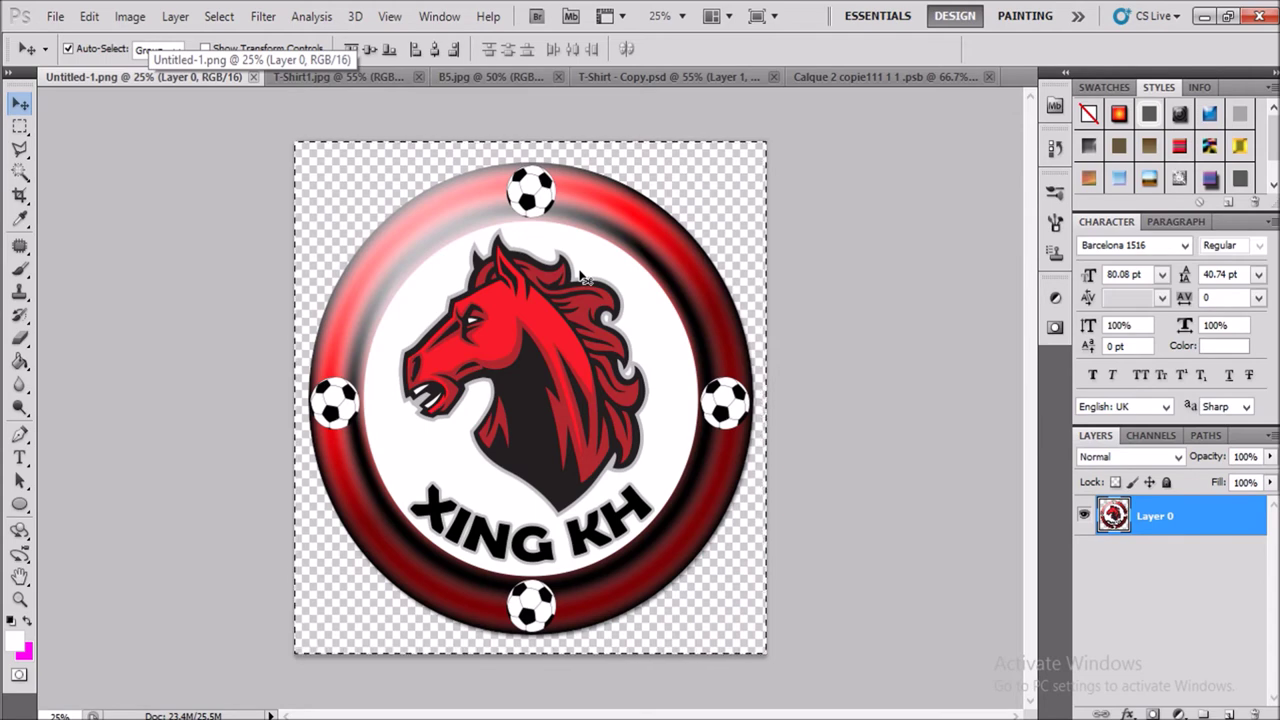
pyautogui.click(935, 88)
pyautogui.click(610, 80)
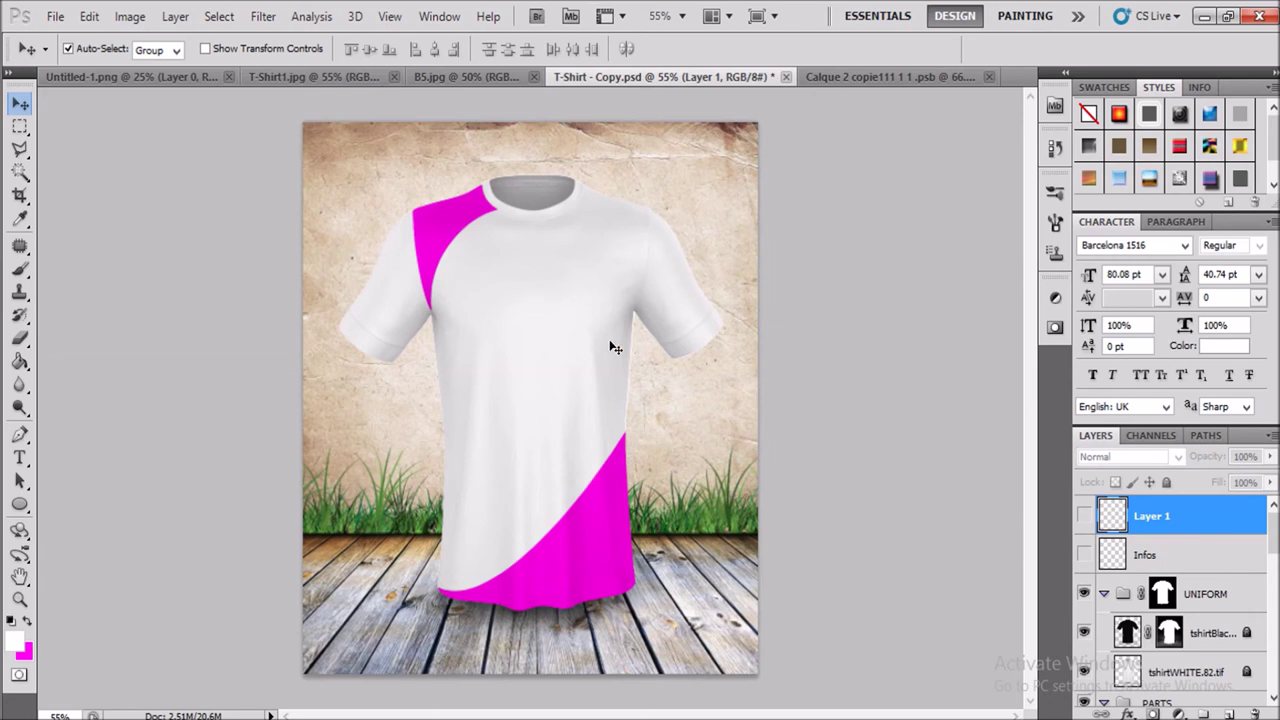
pyautogui.hotkey('ctrl', 'v')
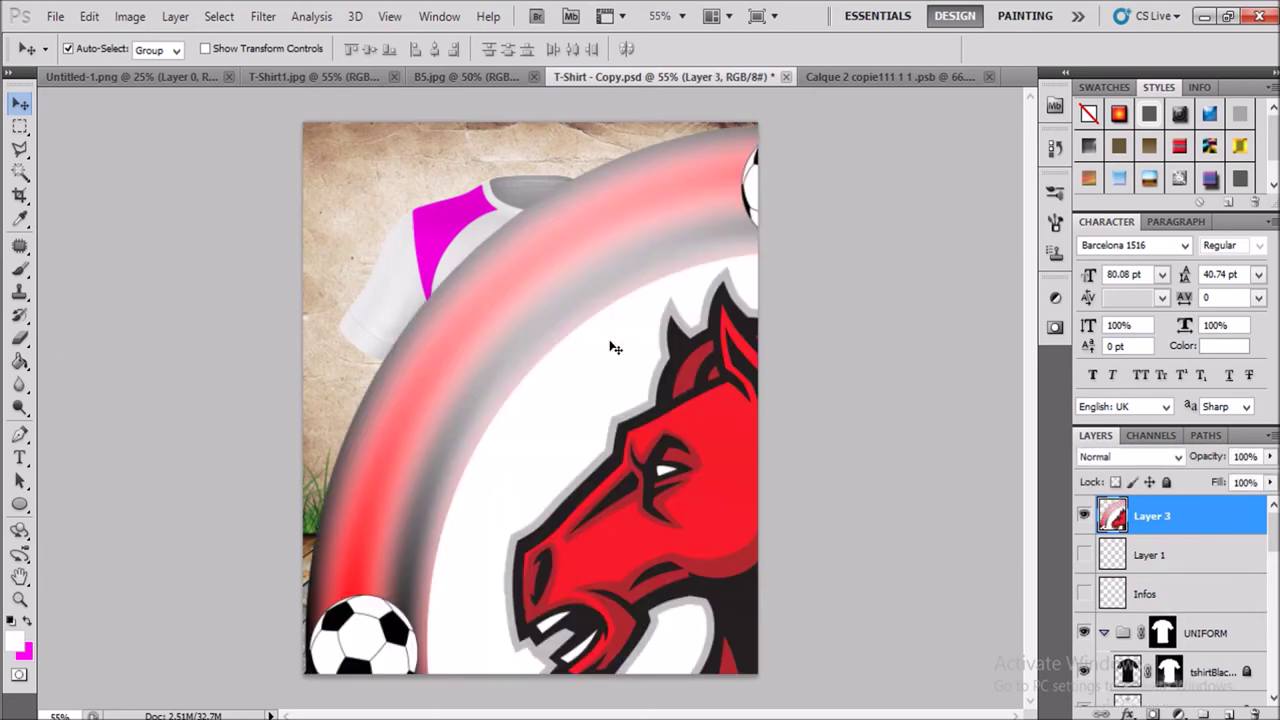
pyautogui.hotkey('ctrl', 't')
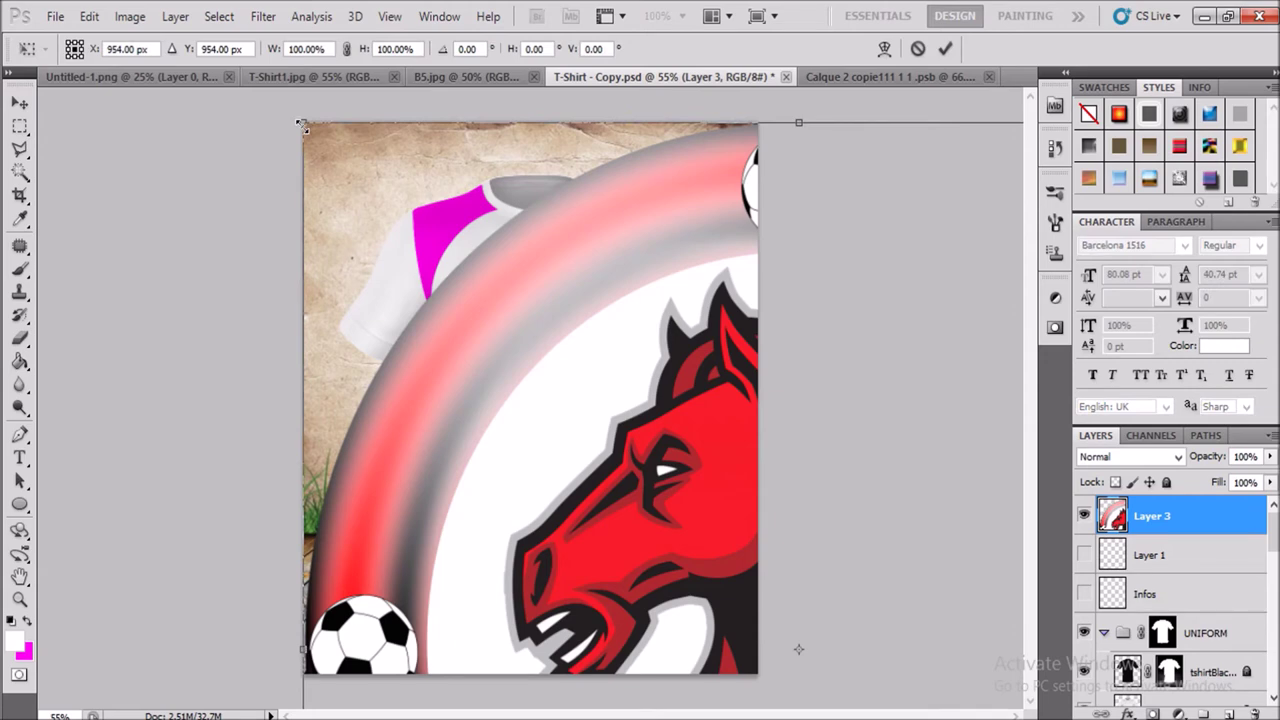
pyautogui.moveTo(302, 124); pyautogui.dragTo(623, 463)
pyautogui.moveTo(675, 530); pyautogui.dragTo(445, 316)
pyautogui.moveTo(380, 250)
pyautogui.mouseDown()
pyautogui.moveTo(530, 412)
pyautogui.moveTo(603, 262)
pyautogui.mouseUp()
pyautogui.press('Return')
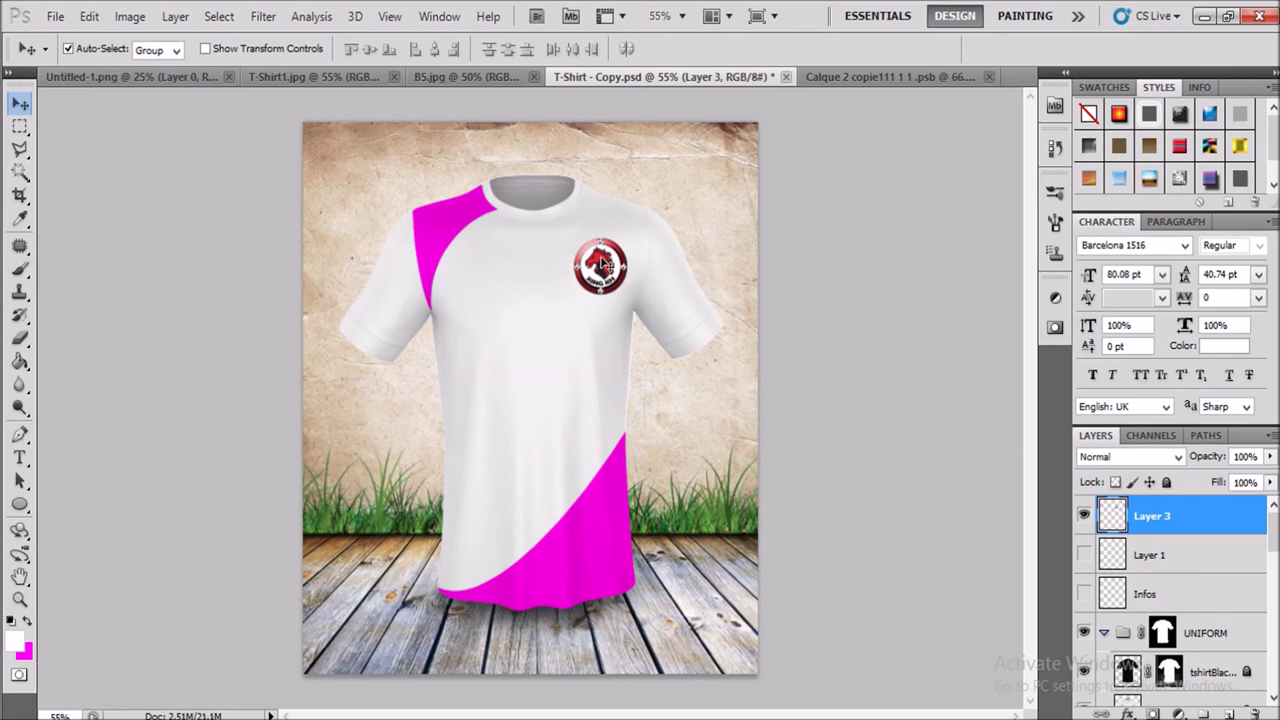
# Step: Shrink the chest badge further to 80.59% and nudge it right of the collar
pyautogui.hotkey('ctrl', 't')
pyautogui.moveTo(573, 237); pyautogui.dragTo(578, 243)
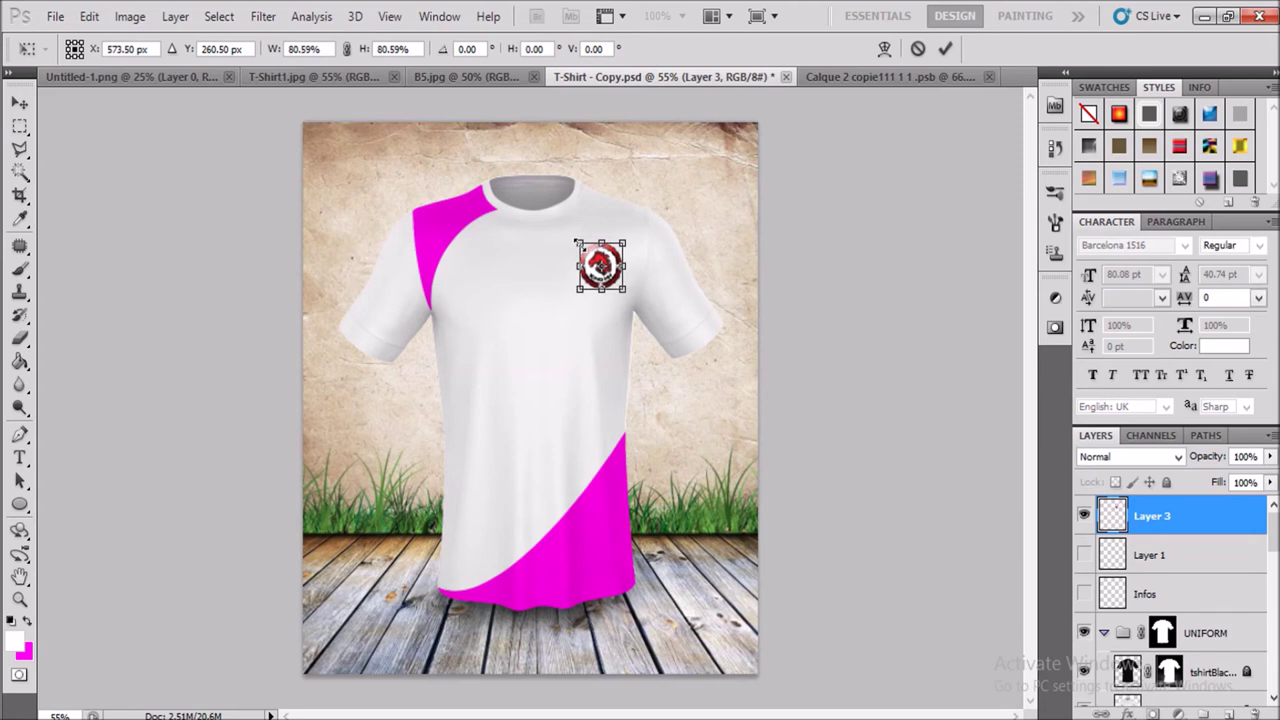
pyautogui.press('Return')
pyautogui.press('Up')
pyautogui.press('Up')
pyautogui.press('Right')
pyautogui.press('Right')
pyautogui.press('Right')
pyautogui.press('Right')
pyautogui.press('Left')
pyautogui.press('Left')
pyautogui.press('Up')
pyautogui.press('Up')
pyautogui.press('Up')
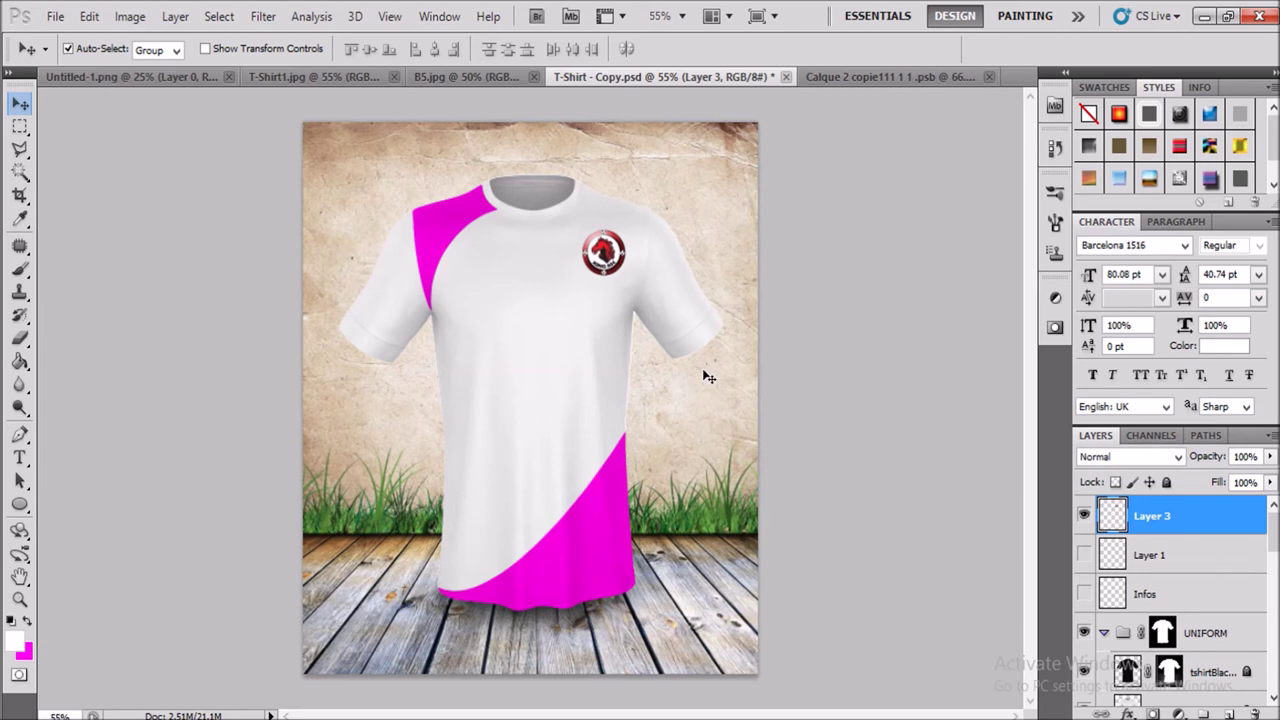
pyautogui.press('Left')
pyautogui.press('Left')
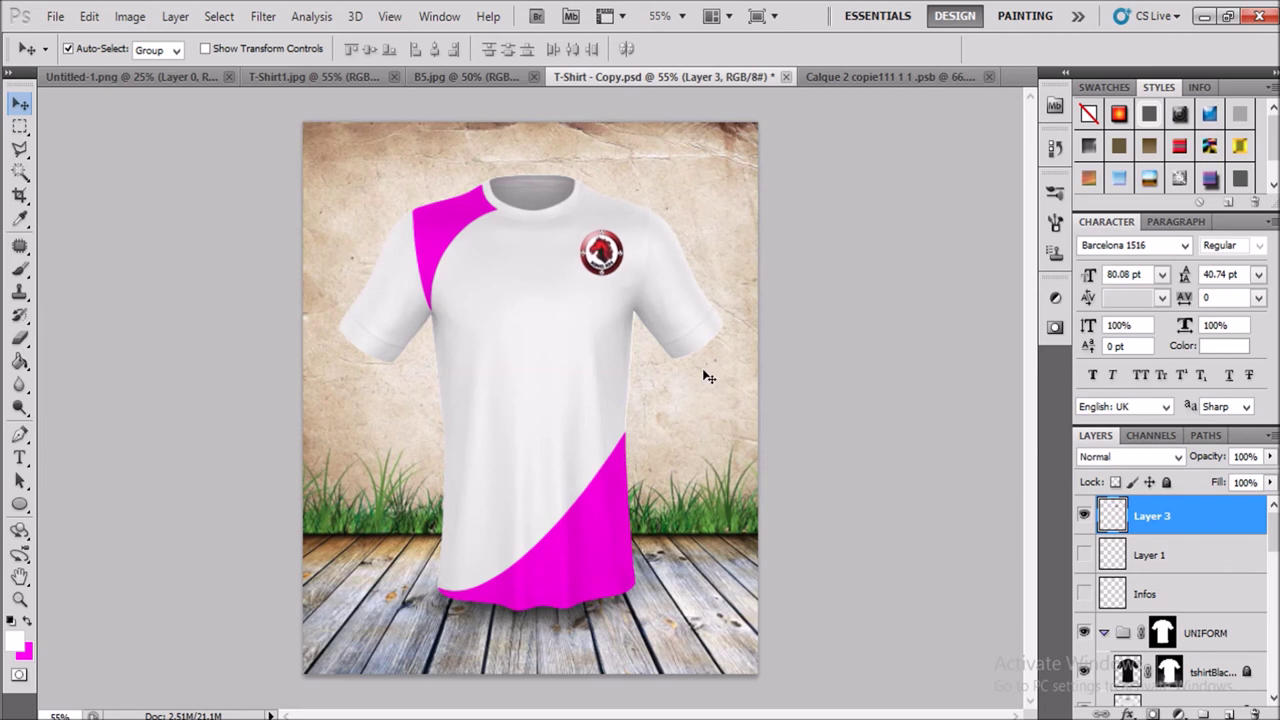
pyautogui.click(19, 457)
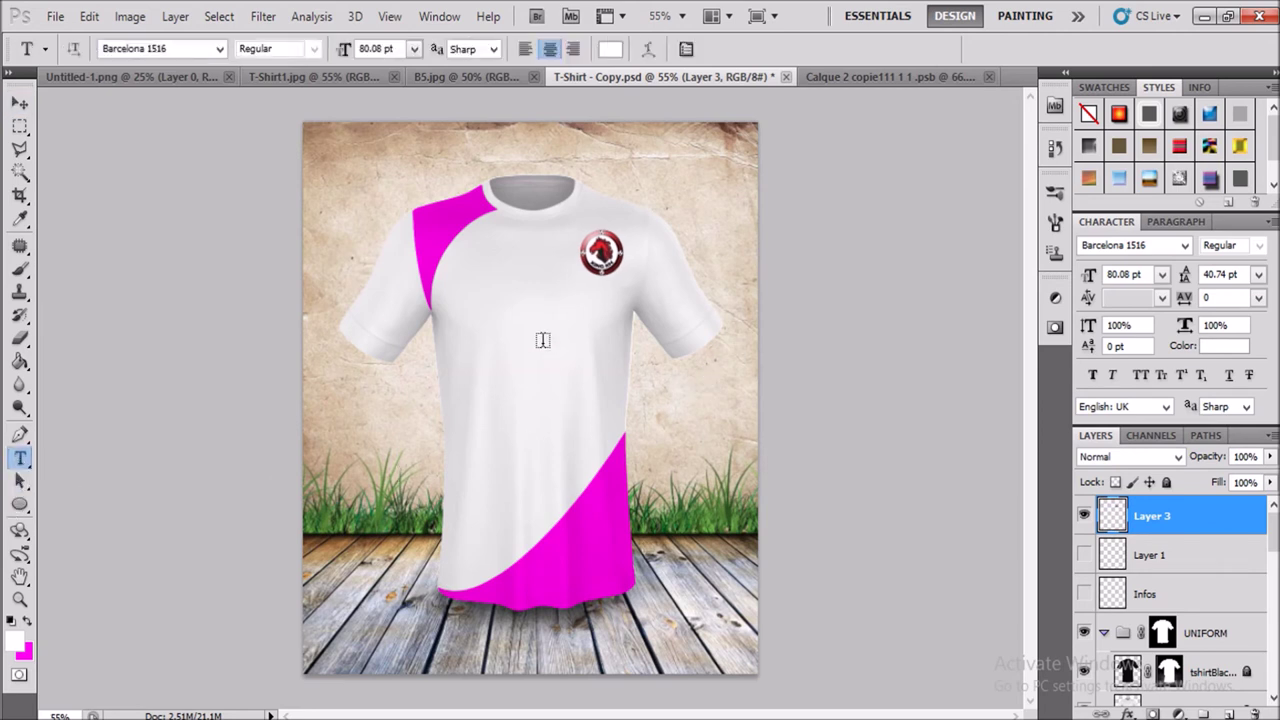
# Step: Add a pink number 9 text and move it to the upper-left chest stripe
pyautogui.click(509, 354)
pyautogui.write('1')
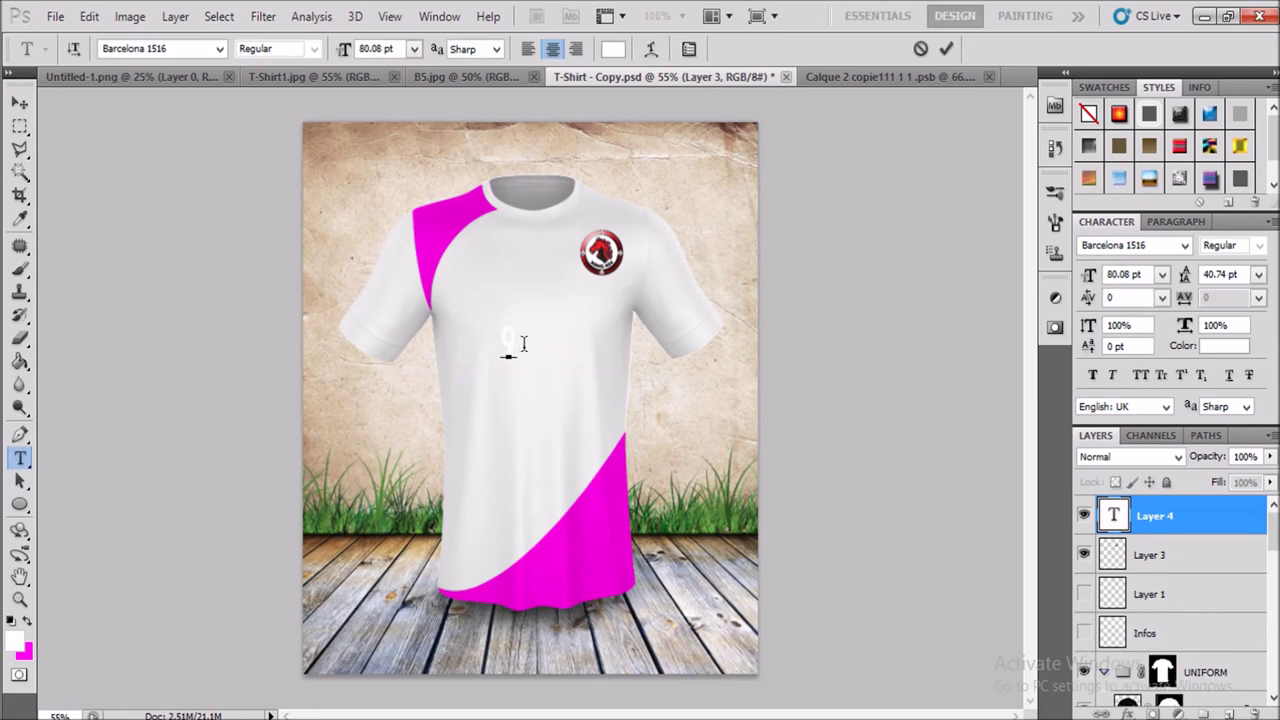
pyautogui.moveTo(522, 343); pyautogui.dragTo(481, 337)
pyautogui.click(27, 622)
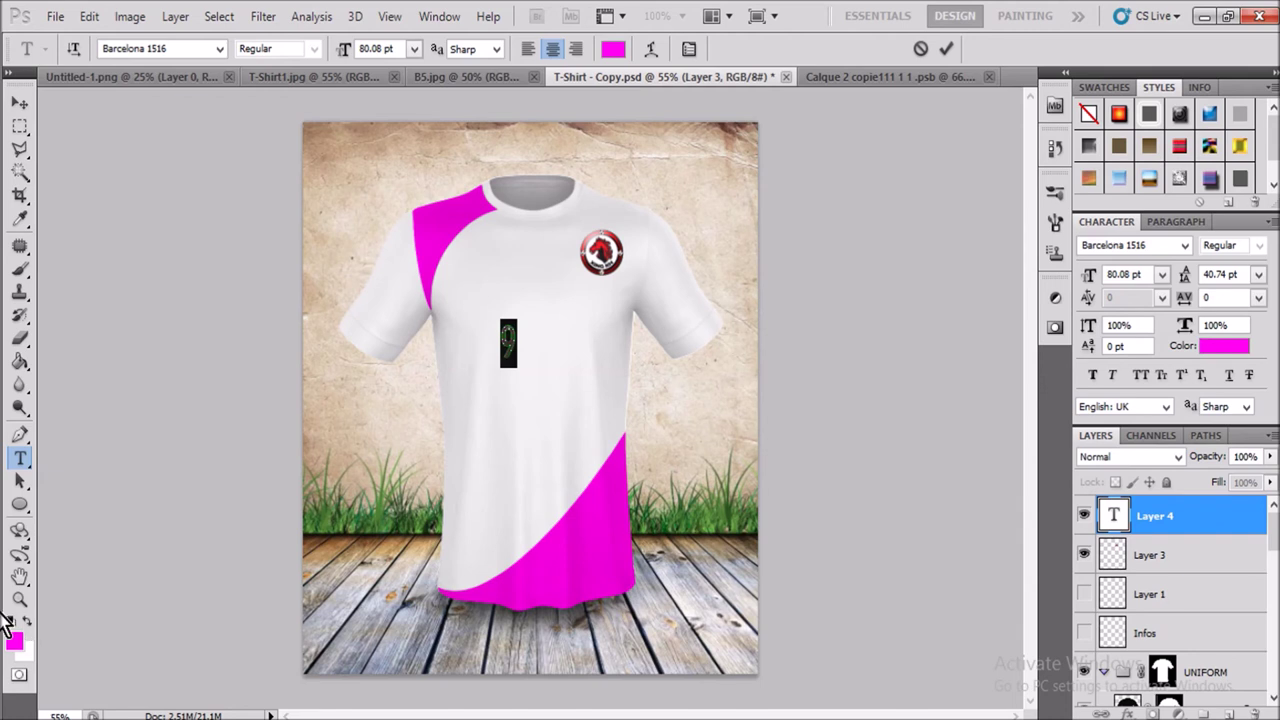
pyautogui.click(20, 103)
pyautogui.moveTo(511, 346); pyautogui.dragTo(483, 272)
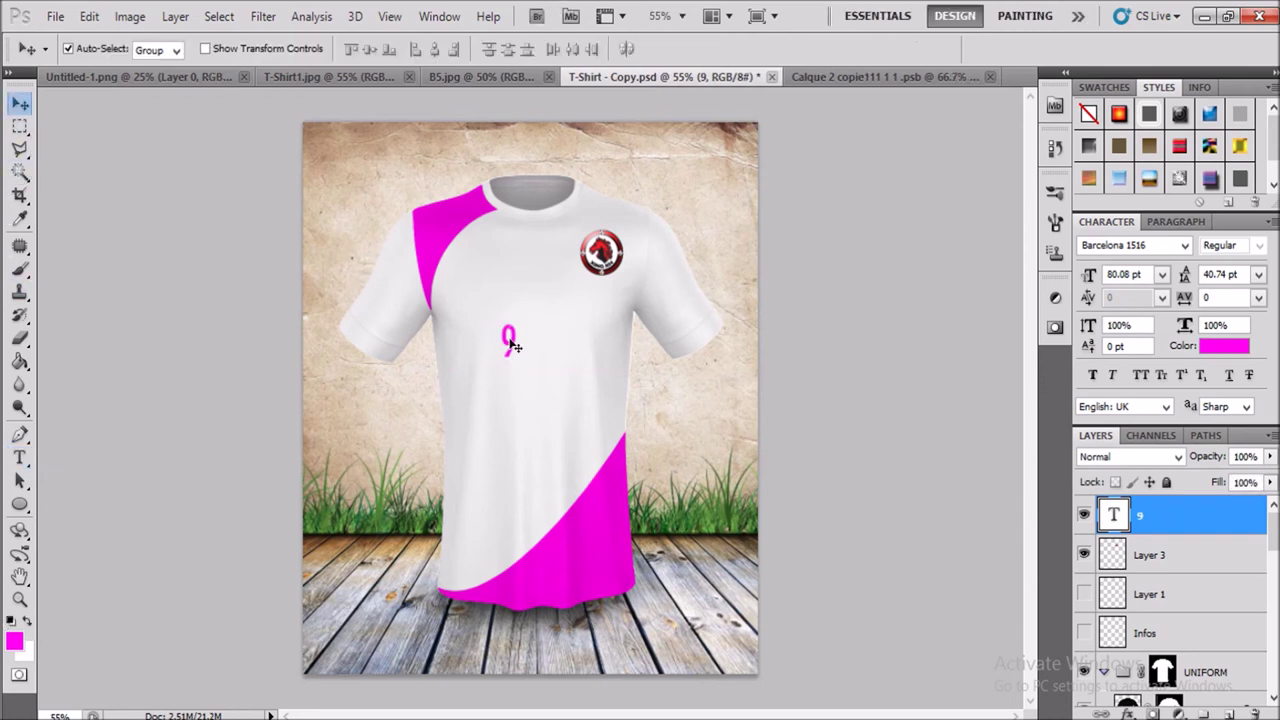
# Step: Resize the 9 to about 167%, nudge it slightly left, and select Layer 3
pyautogui.hotkey('ctrl', 't')
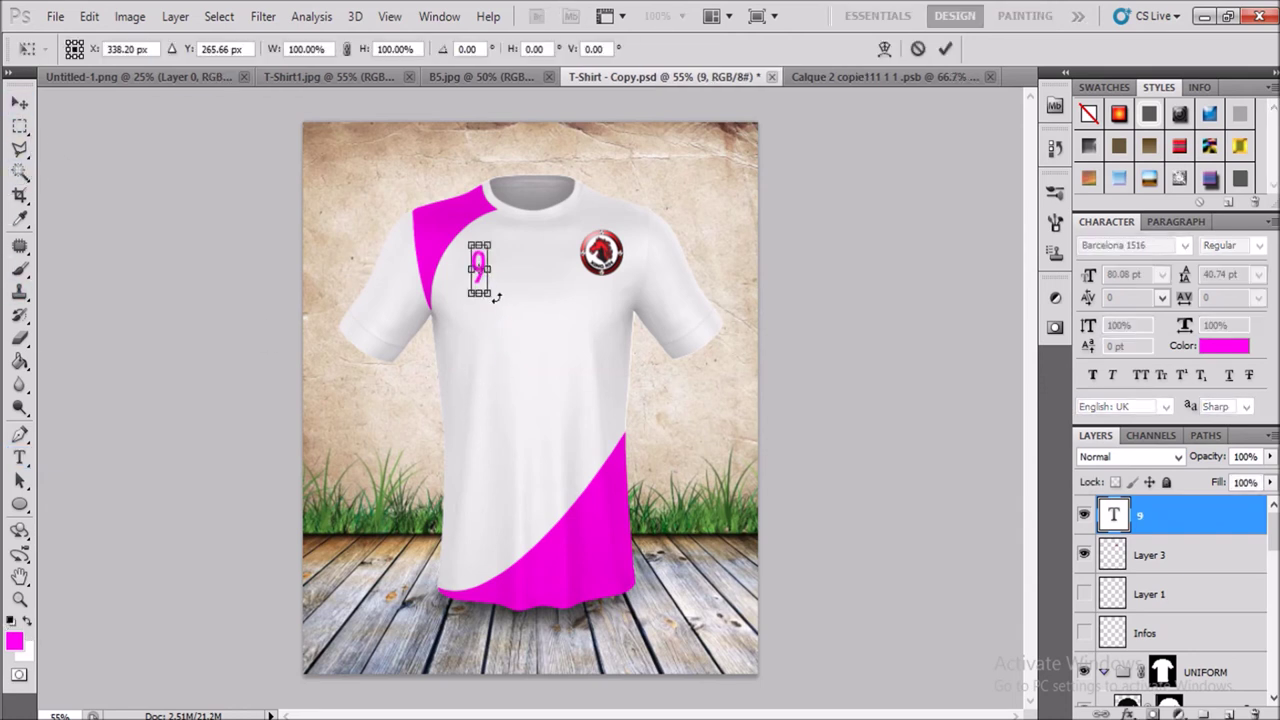
pyautogui.moveTo(497, 299); pyautogui.dragTo(517, 311)
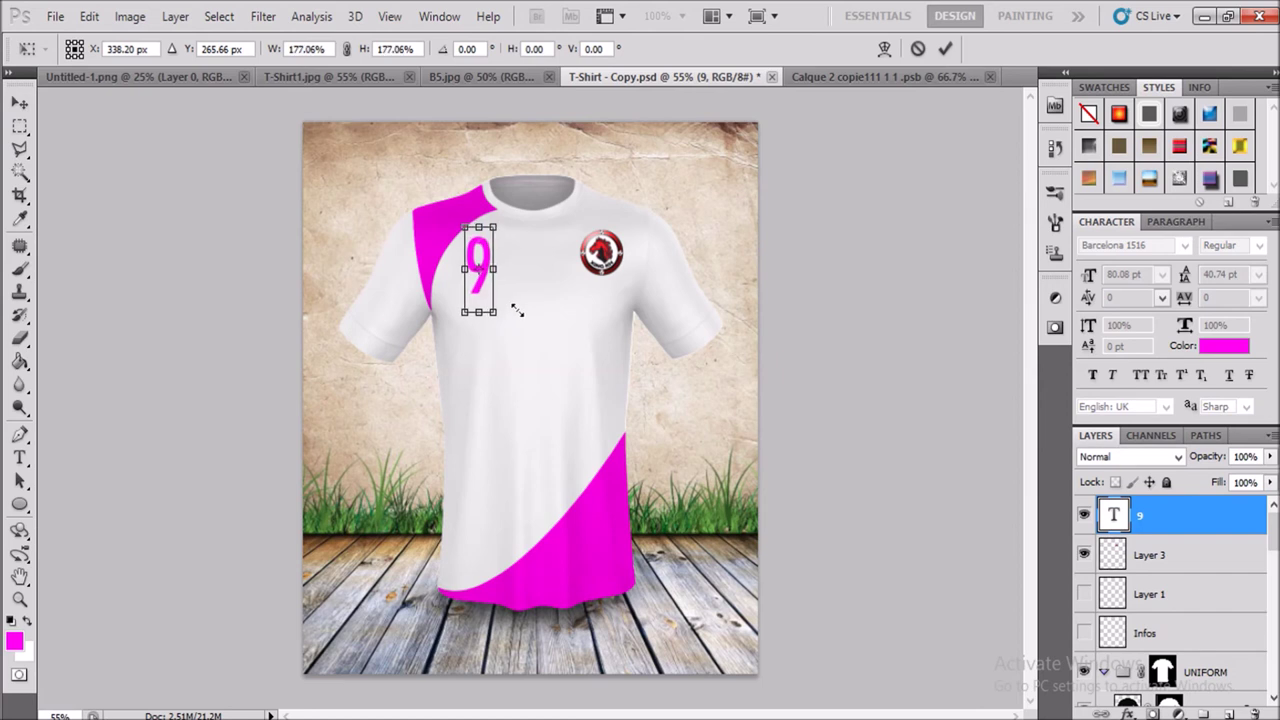
pyautogui.moveTo(517, 311); pyautogui.dragTo(512, 309)
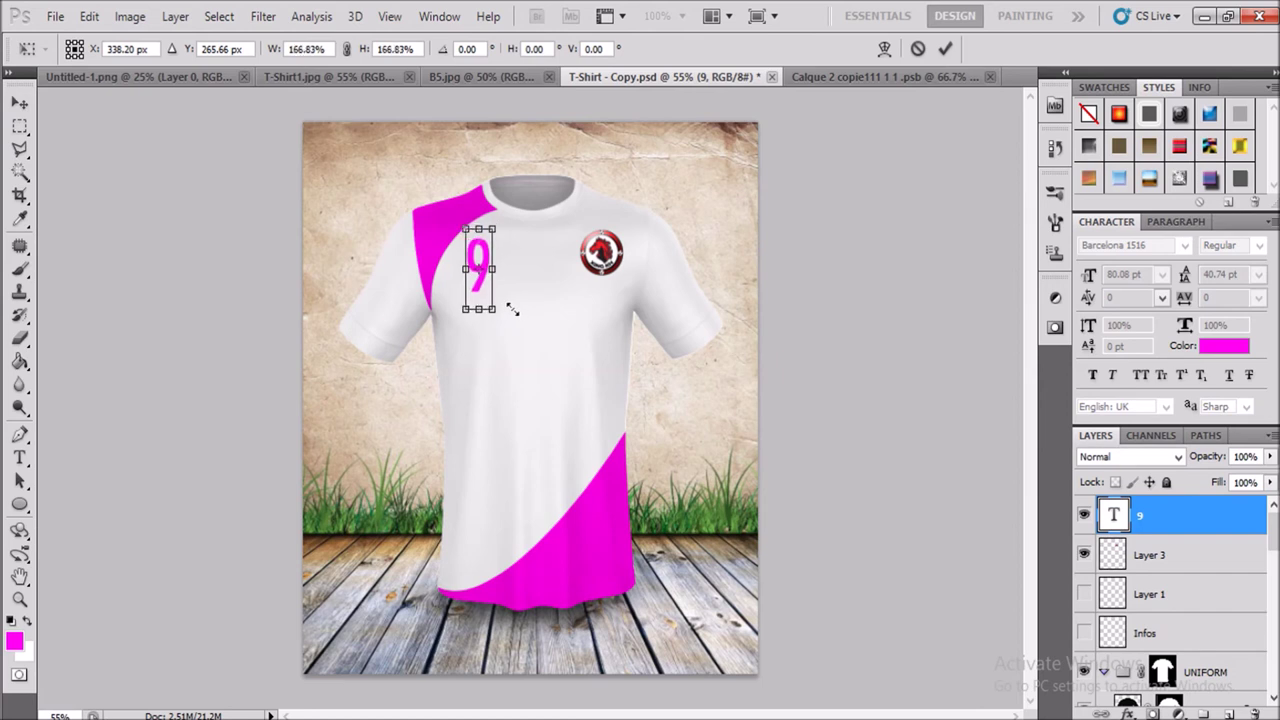
pyautogui.press('Return')
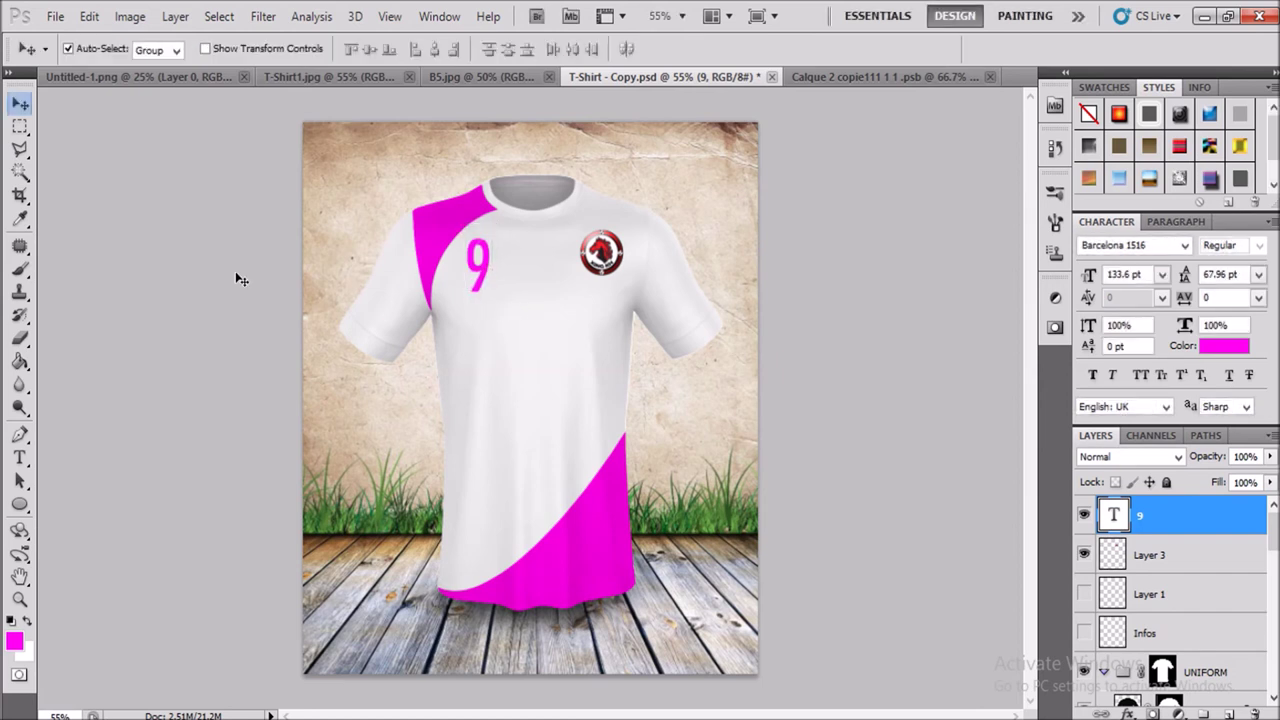
pyautogui.press('Left')
pyautogui.press('Left')
pyautogui.press('Left')
pyautogui.press('Left')
pyautogui.press('Left')
pyautogui.click(591, 273)
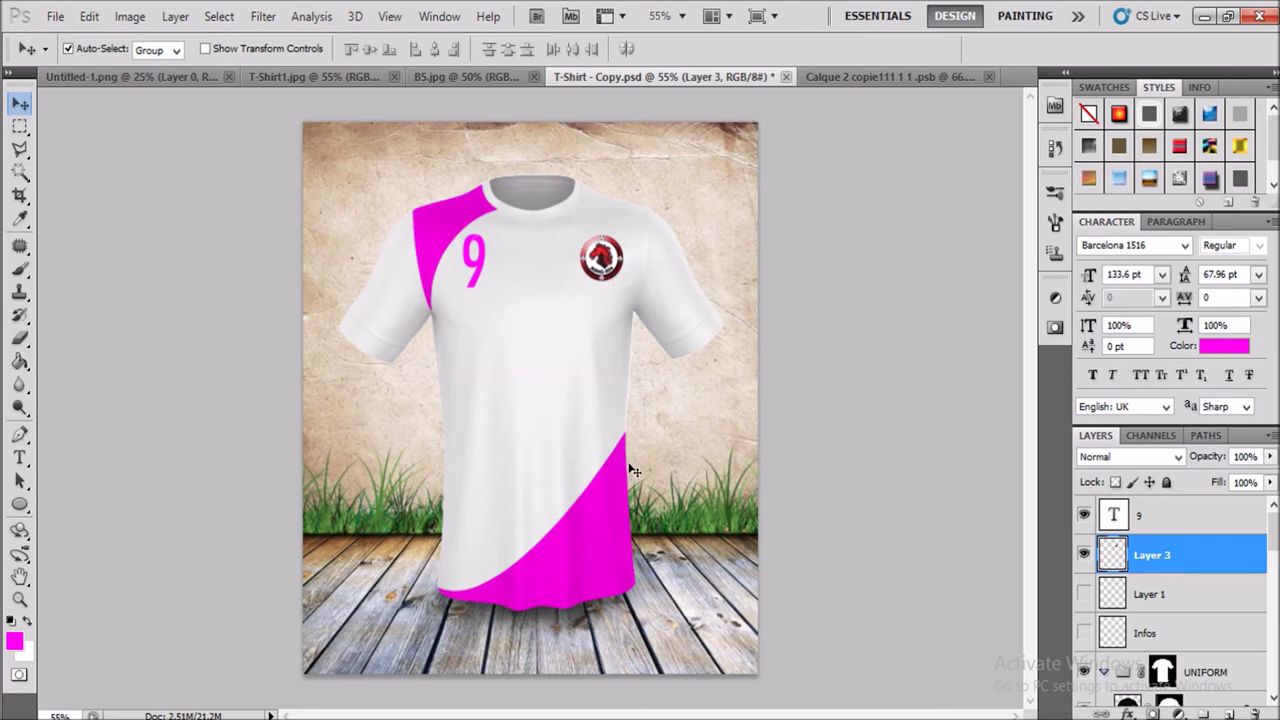
pyautogui.click(484, 262)
# Step: Duplicate the 9 down to mid-chest and change the copy's text to SPONSOR
pyautogui.moveTo(484, 262); pyautogui.dragTo(517, 376)
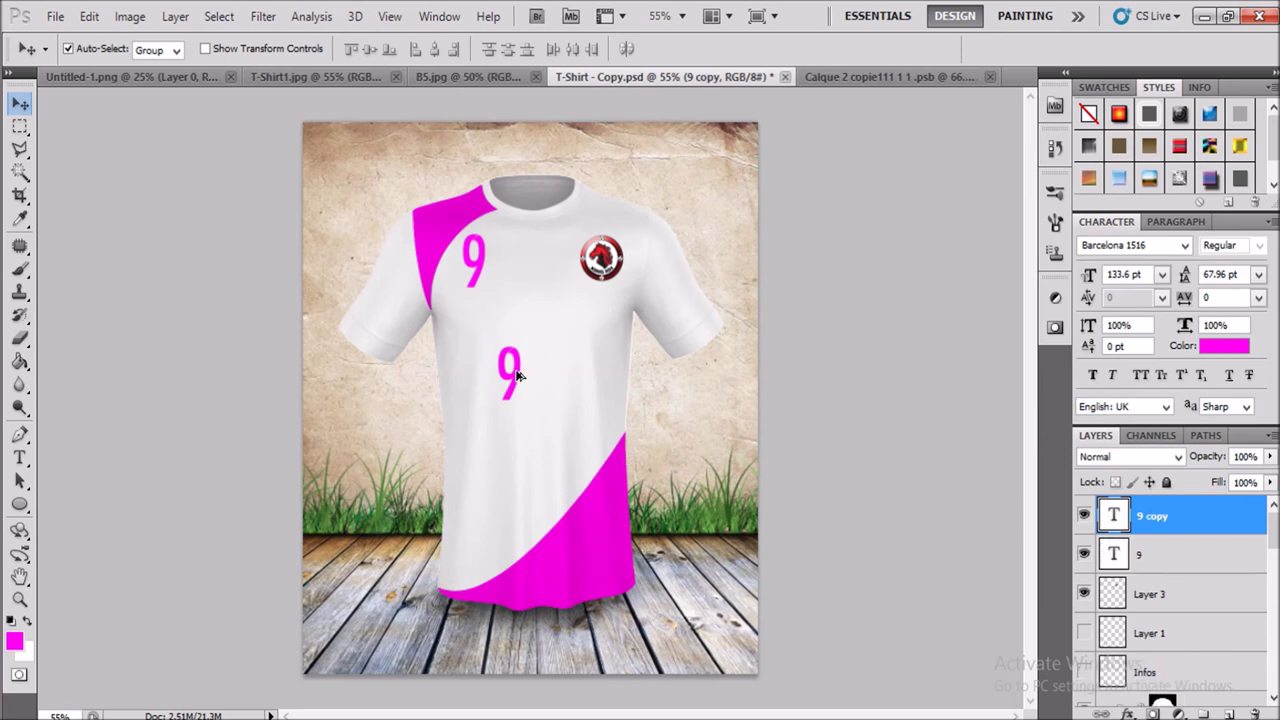
pyautogui.hotkey('ctrl', 'z')
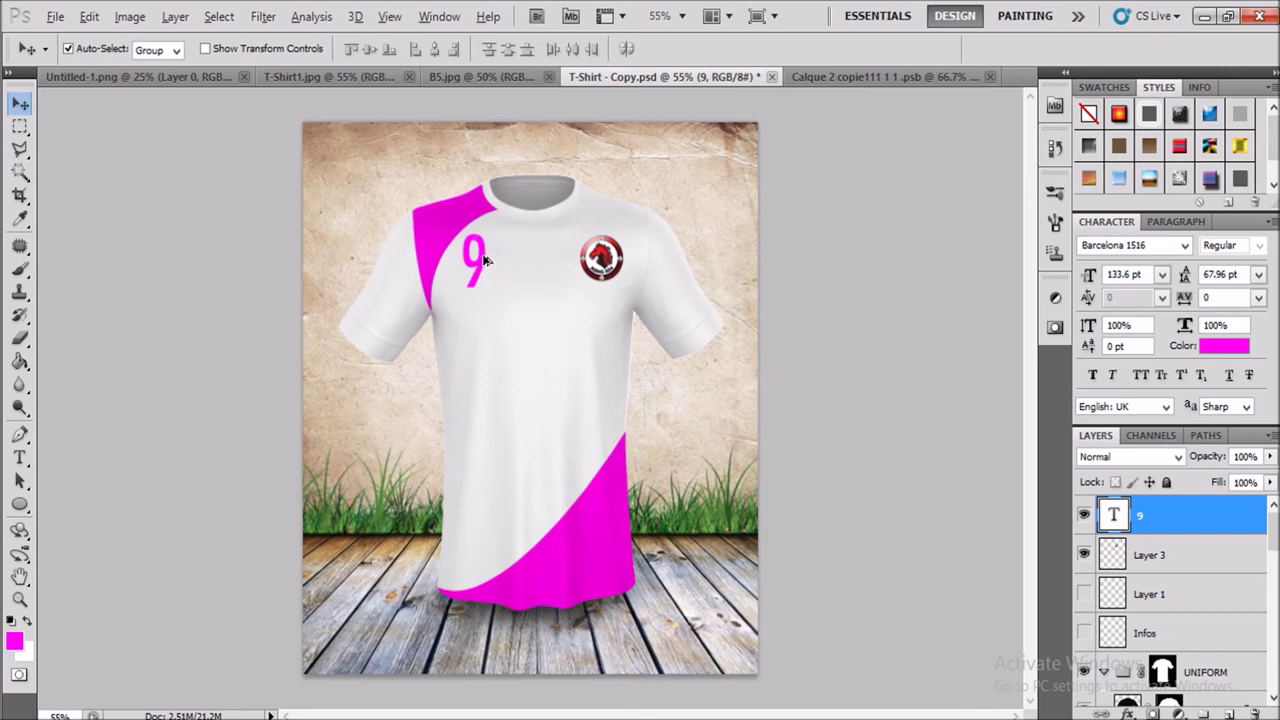
pyautogui.moveTo(474, 262); pyautogui.dragTo(522, 362)
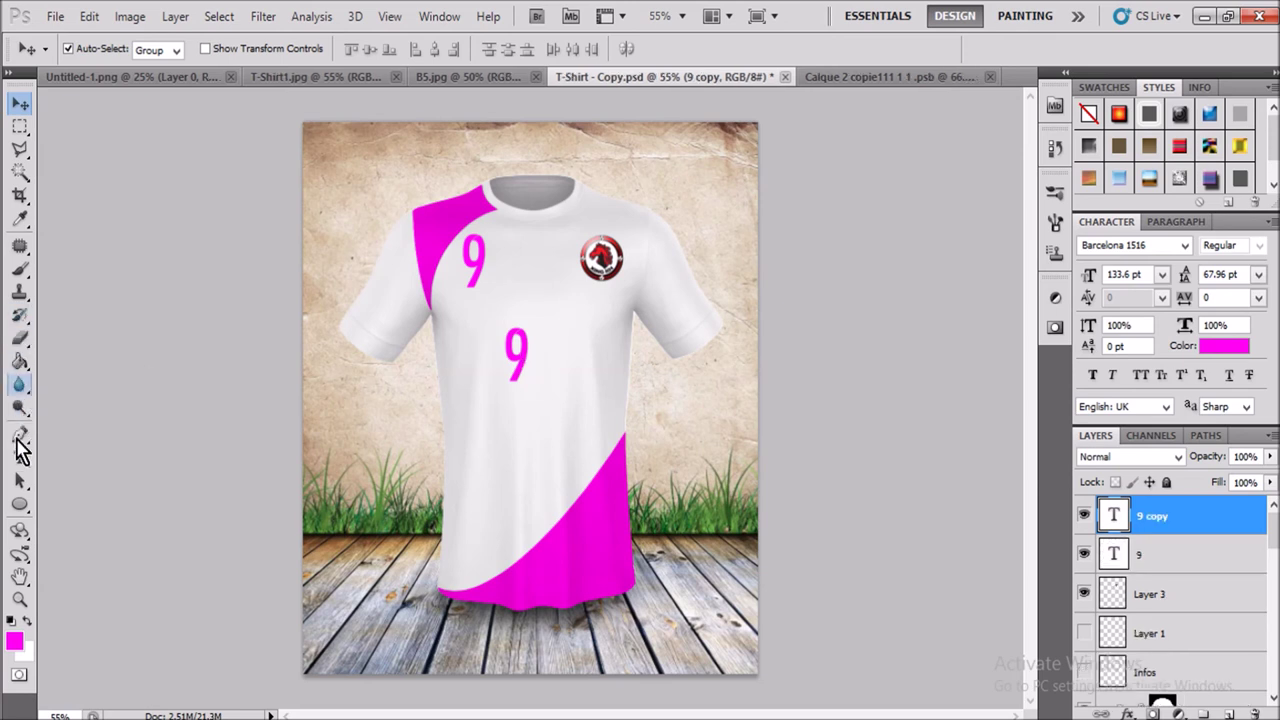
pyautogui.click(20, 458)
pyautogui.click(520, 357)
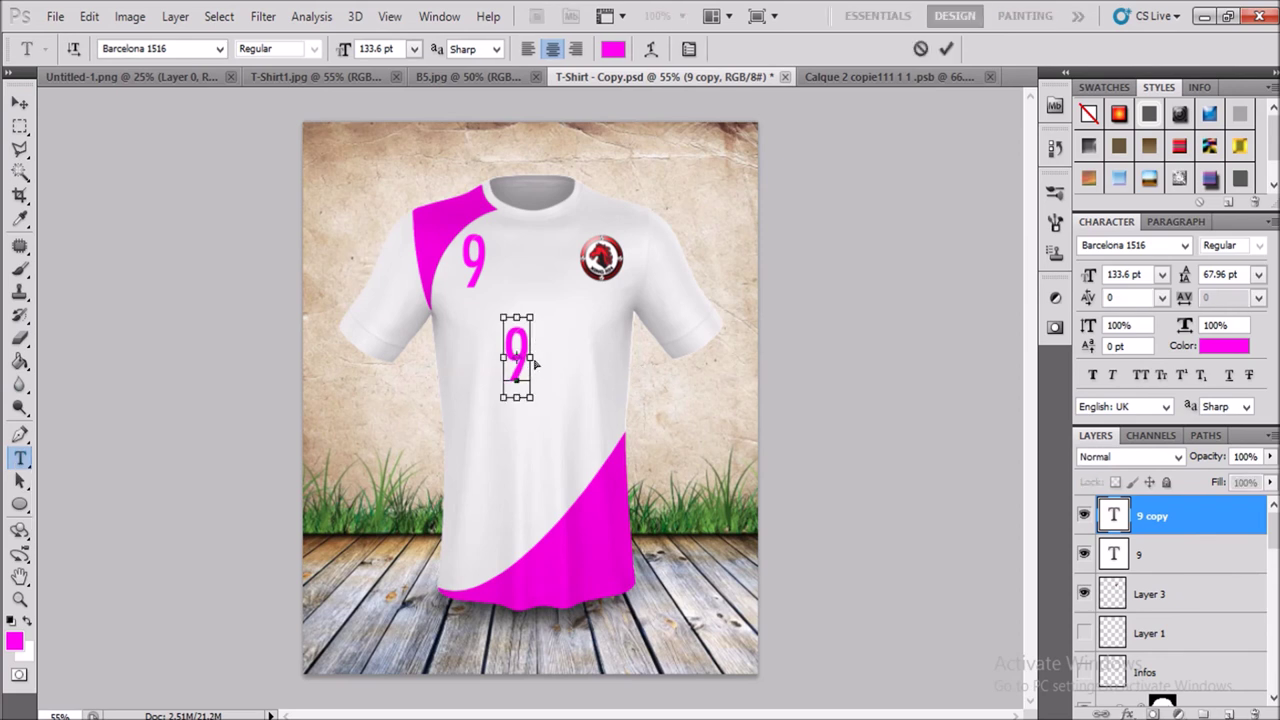
pyautogui.doubleClick(530, 352)
pyautogui.write('SPONSOR')
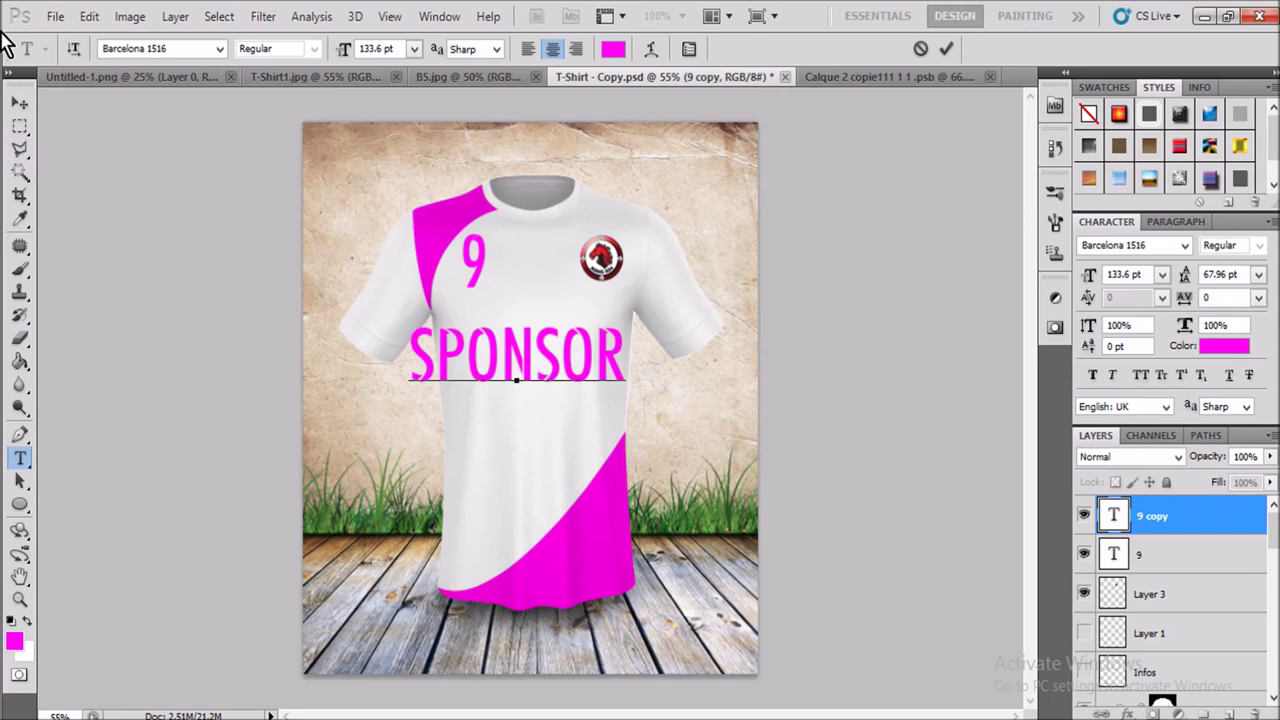
pyautogui.click(21, 101)
# Step: Scale the SPONSOR text down to about 76% and centre it on the chest
pyautogui.hotkey('ctrl', 't')
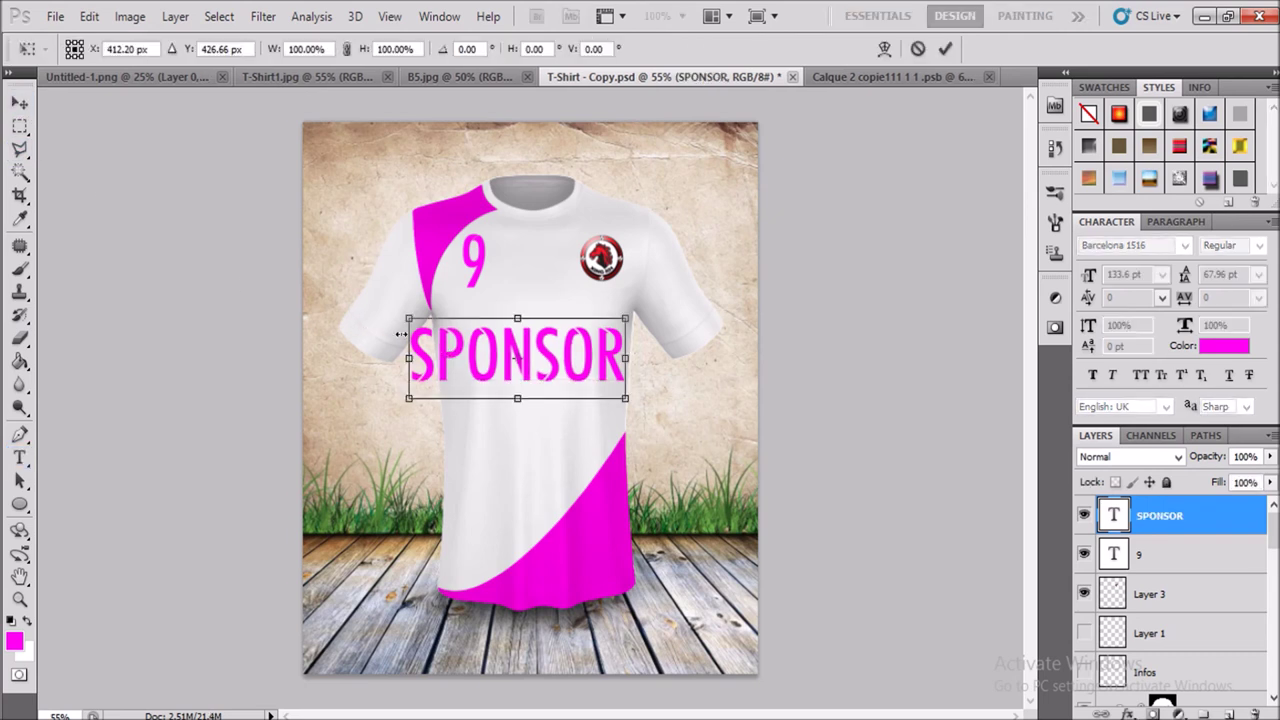
pyautogui.moveTo(411, 318); pyautogui.dragTo(433, 324)
pyautogui.moveTo(528, 356); pyautogui.dragTo(546, 350)
pyautogui.moveTo(447, 316); pyautogui.dragTo(449, 320)
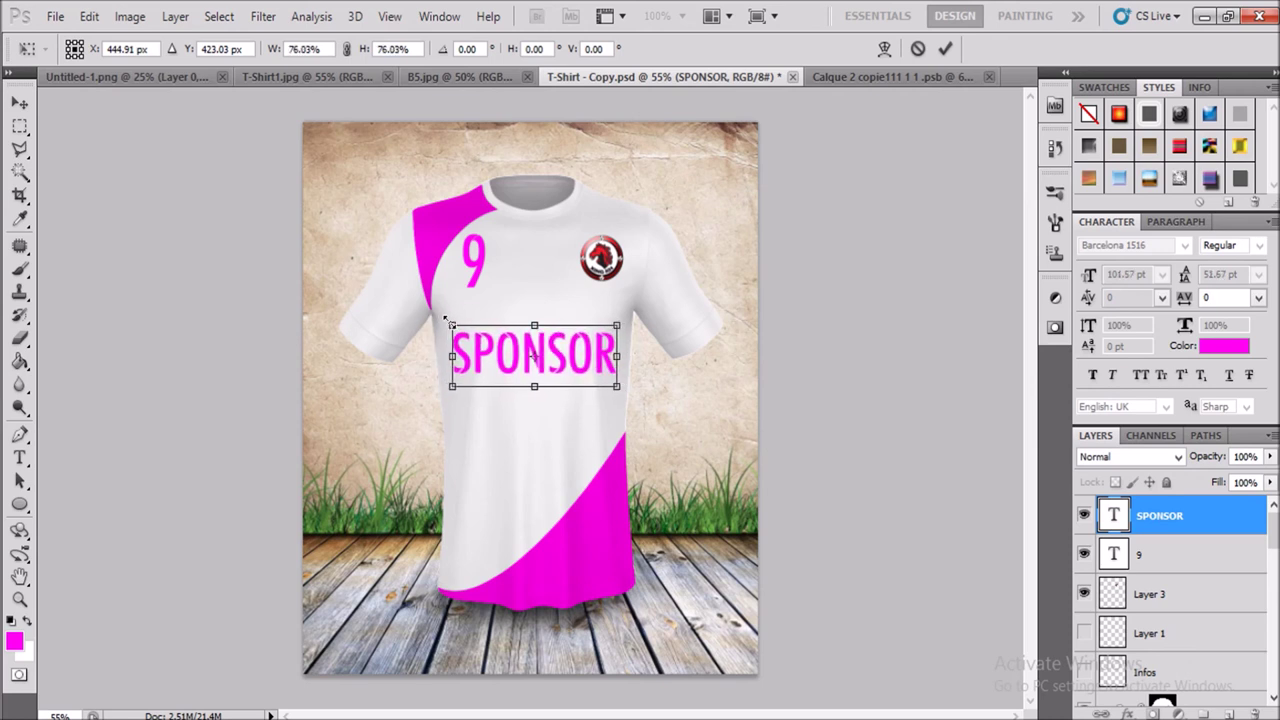
pyautogui.press('Return')
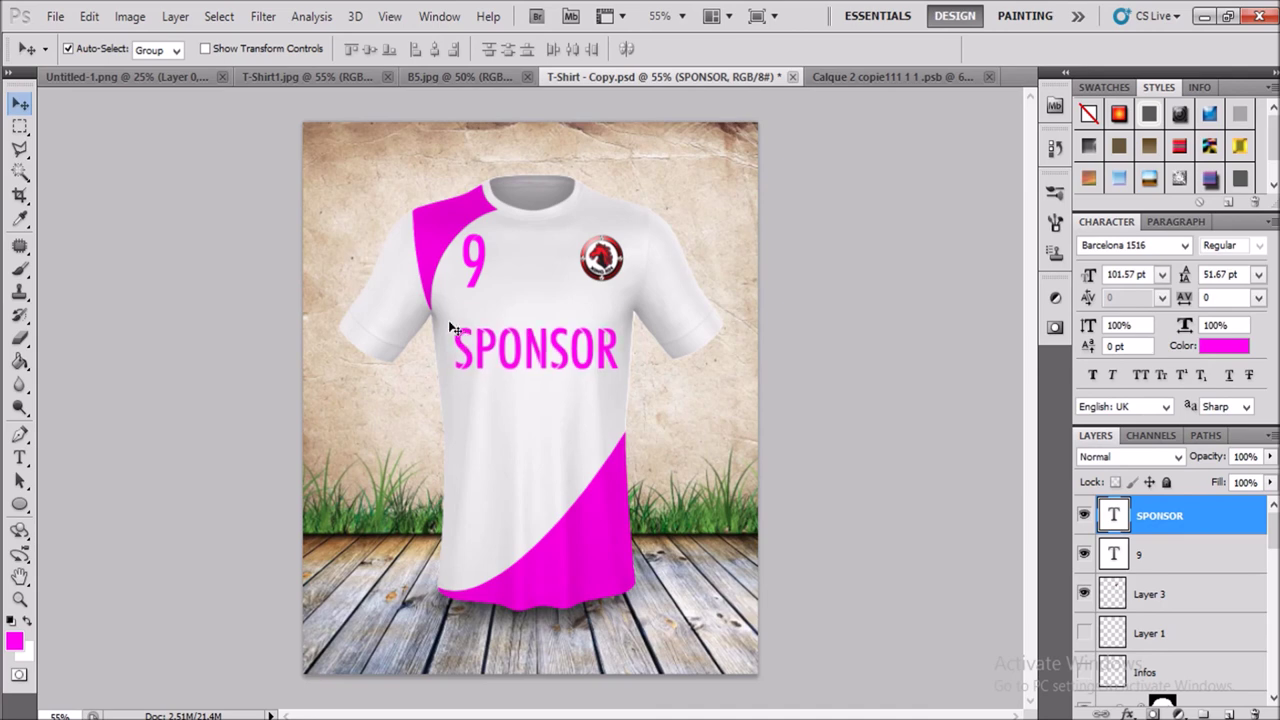
pyautogui.click(445, 77)
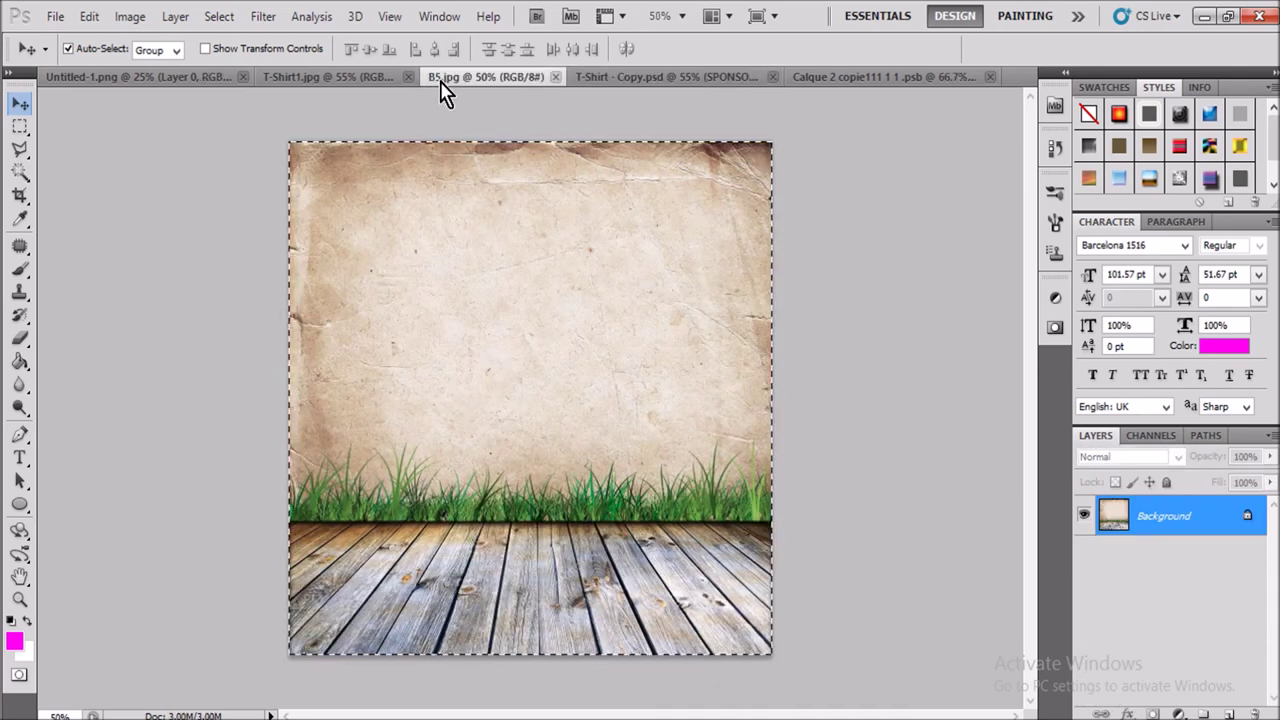
# Step: Check the CAMBODIA shirt reference and magenta panel shapes, then return to the white shirt mockup
pyautogui.click(340, 78)
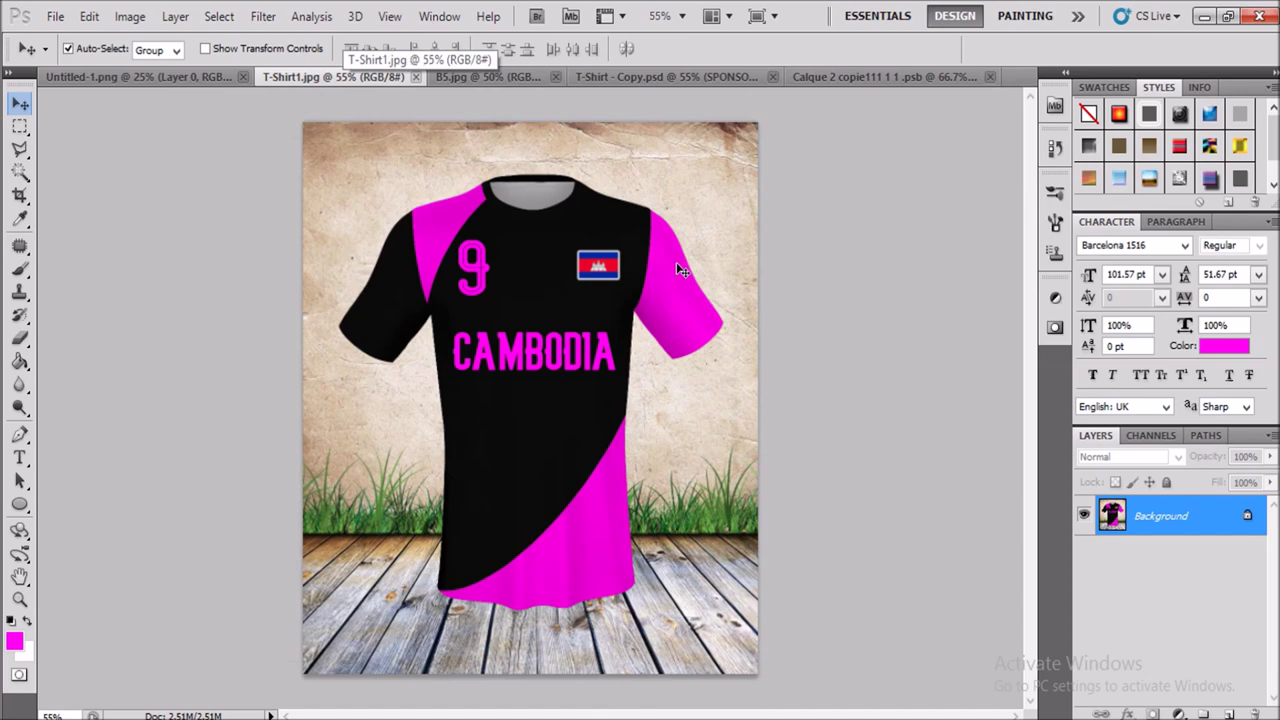
pyautogui.click(840, 78)
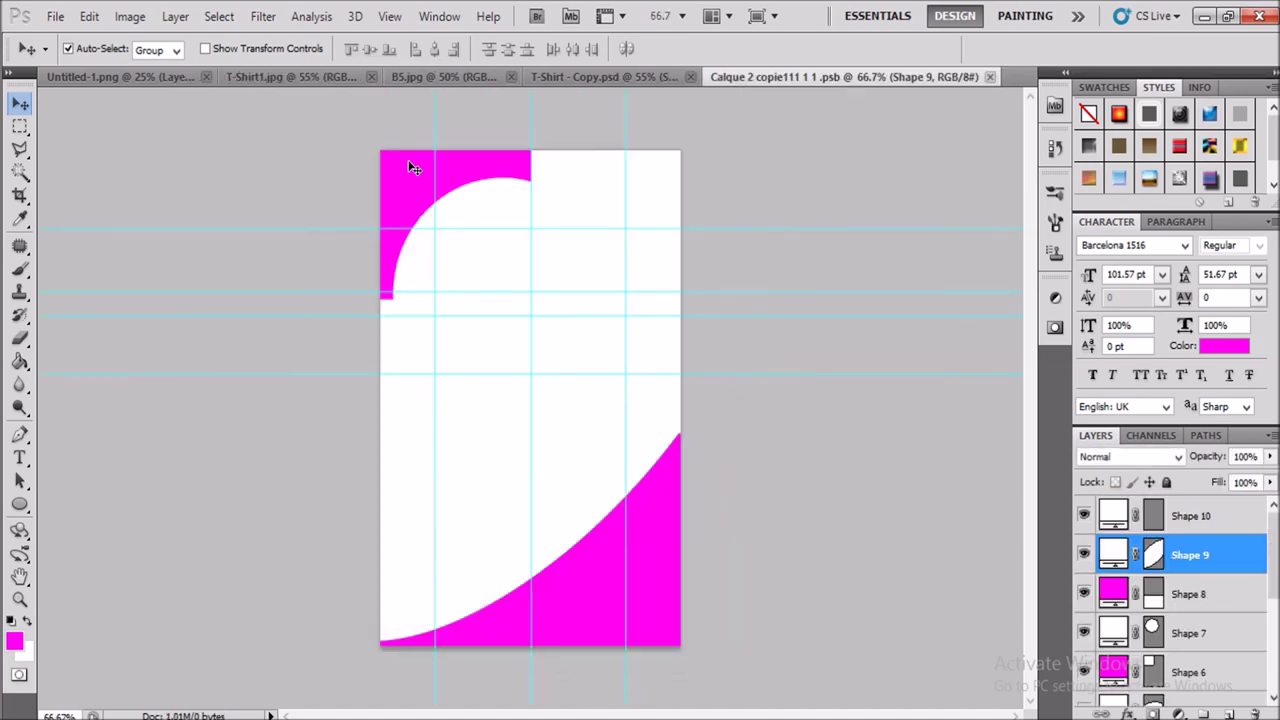
pyautogui.click(630, 80)
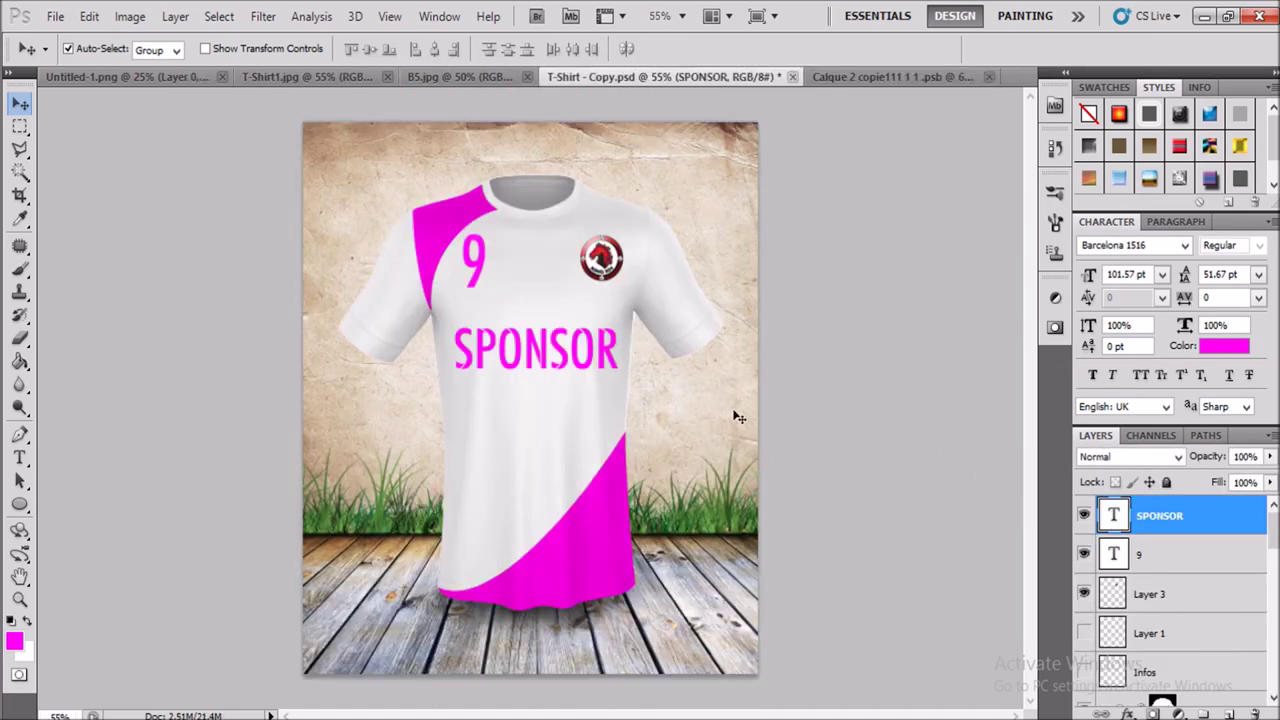
pyautogui.scroll(-3, 1157, 571)
pyautogui.scroll(-3, 1160, 568)
pyautogui.scroll(-3, 1160, 568)
pyautogui.scroll(1, 1112, 602)
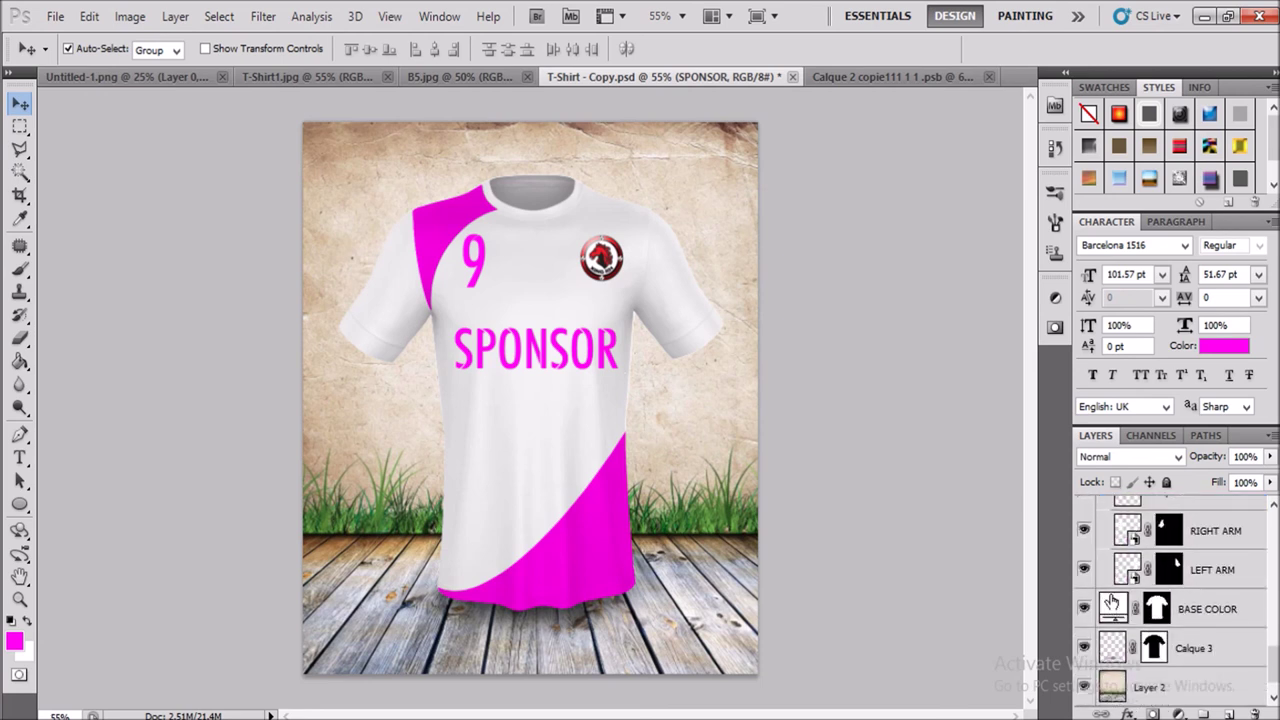
pyautogui.scroll(1, 1112, 602)
# Step: Fill the LEFT ARM sleeve with a full-canvas magenta rectangle and close the .psb document
pyautogui.doubleClick(1118, 604)
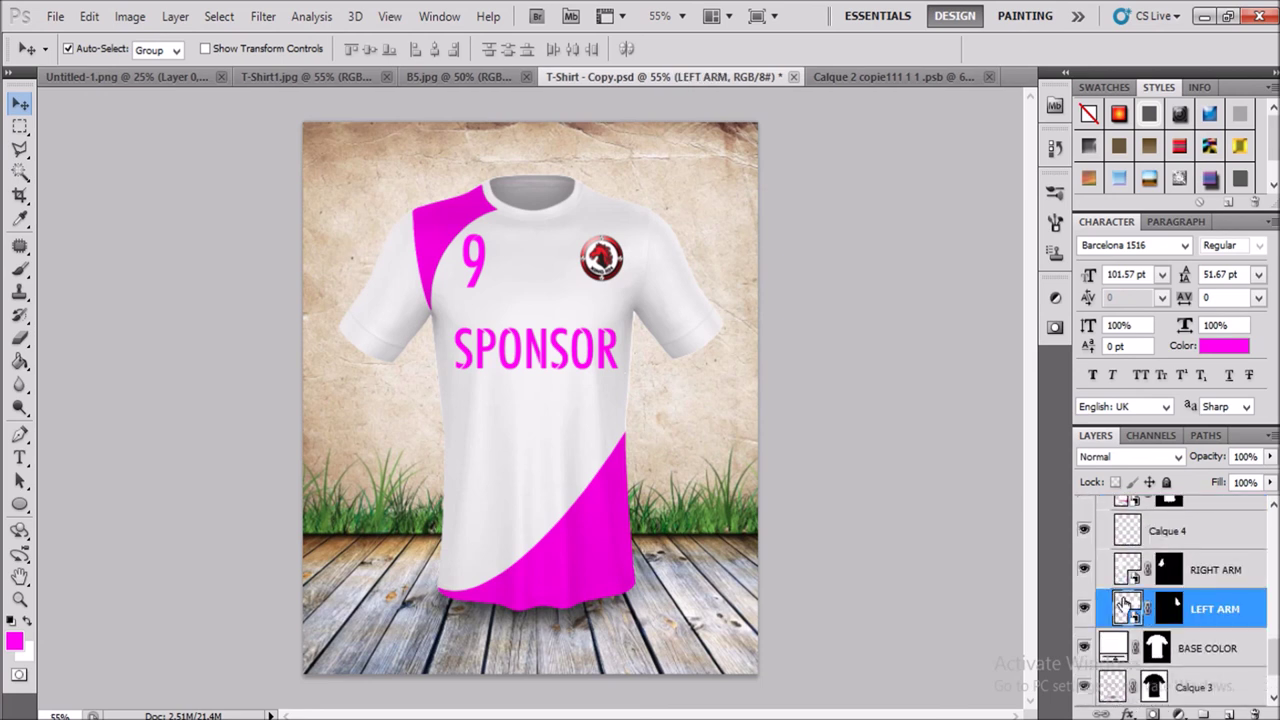
pyautogui.click(20, 505)
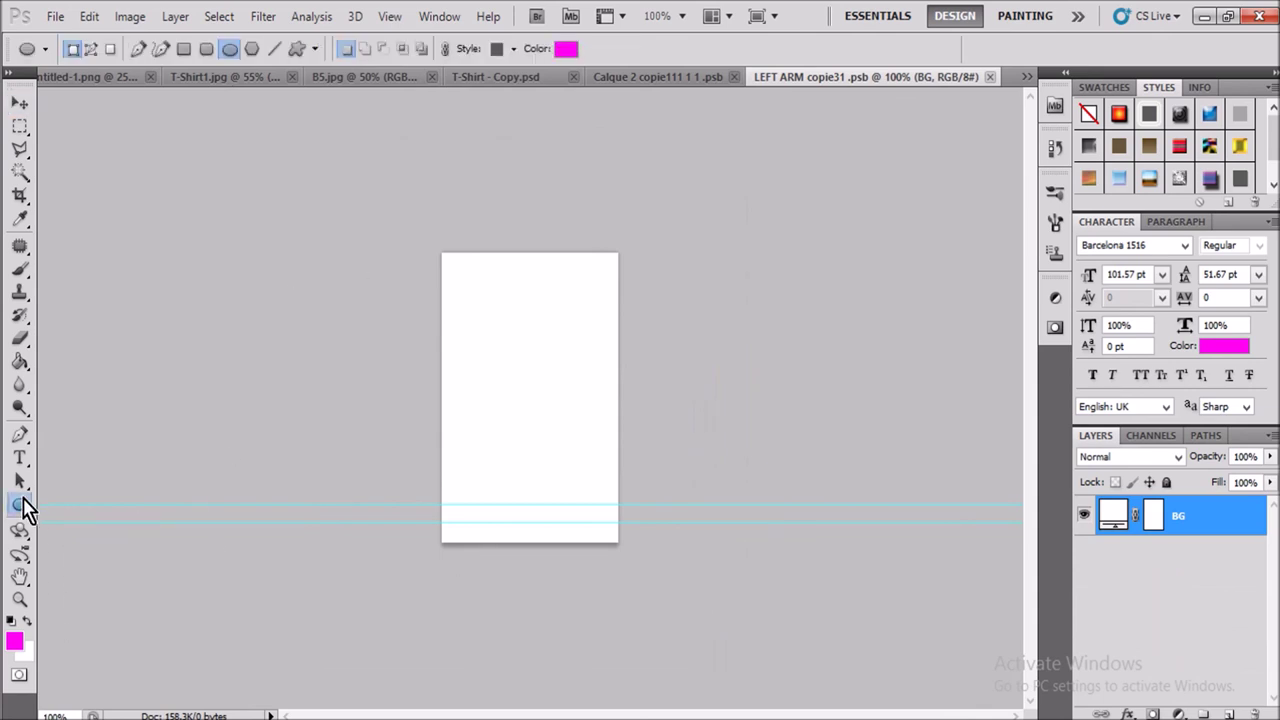
pyautogui.click(77, 505)
pyautogui.moveTo(418, 238); pyautogui.dragTo(638, 567)
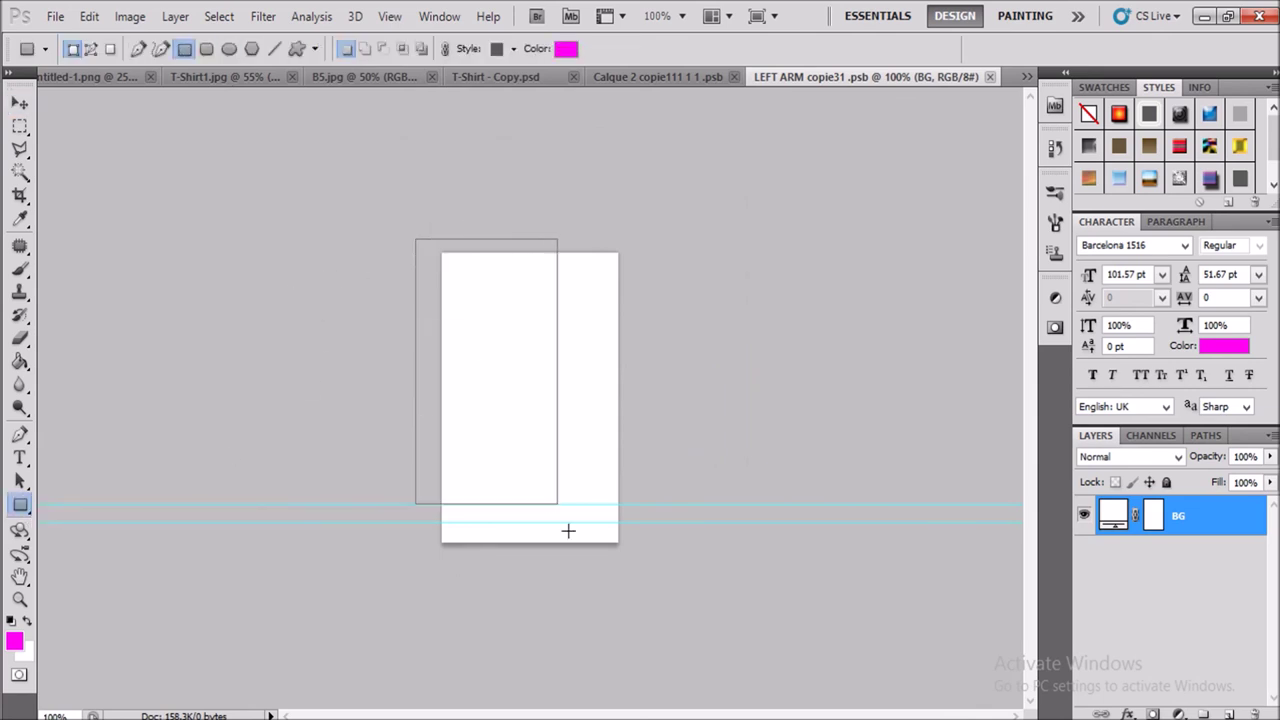
pyautogui.press('Return')
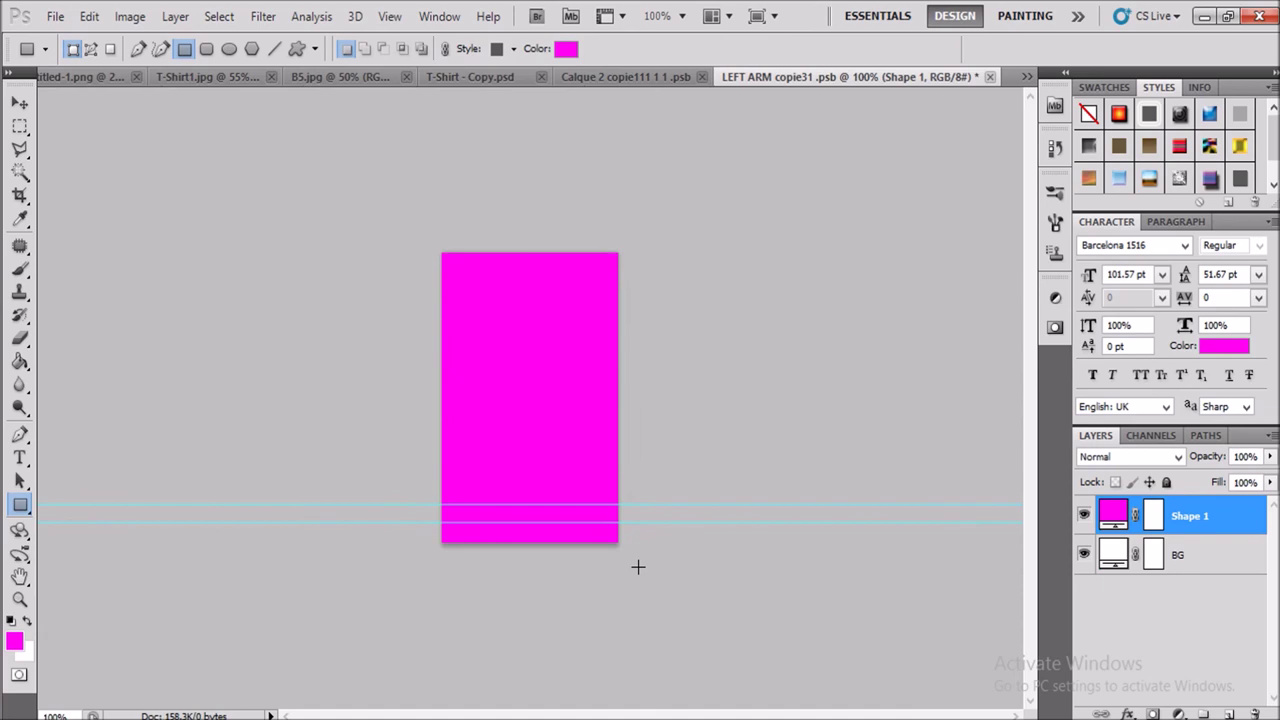
pyautogui.click(989, 77)
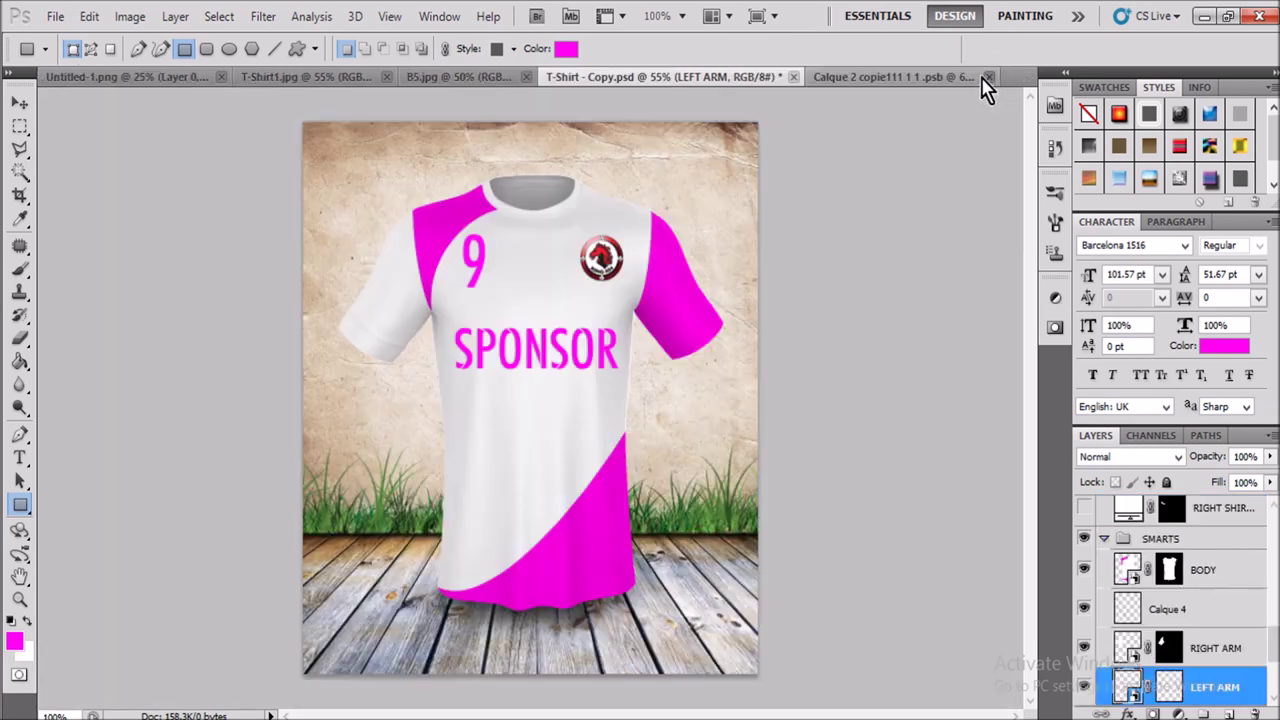
pyautogui.click(989, 77)
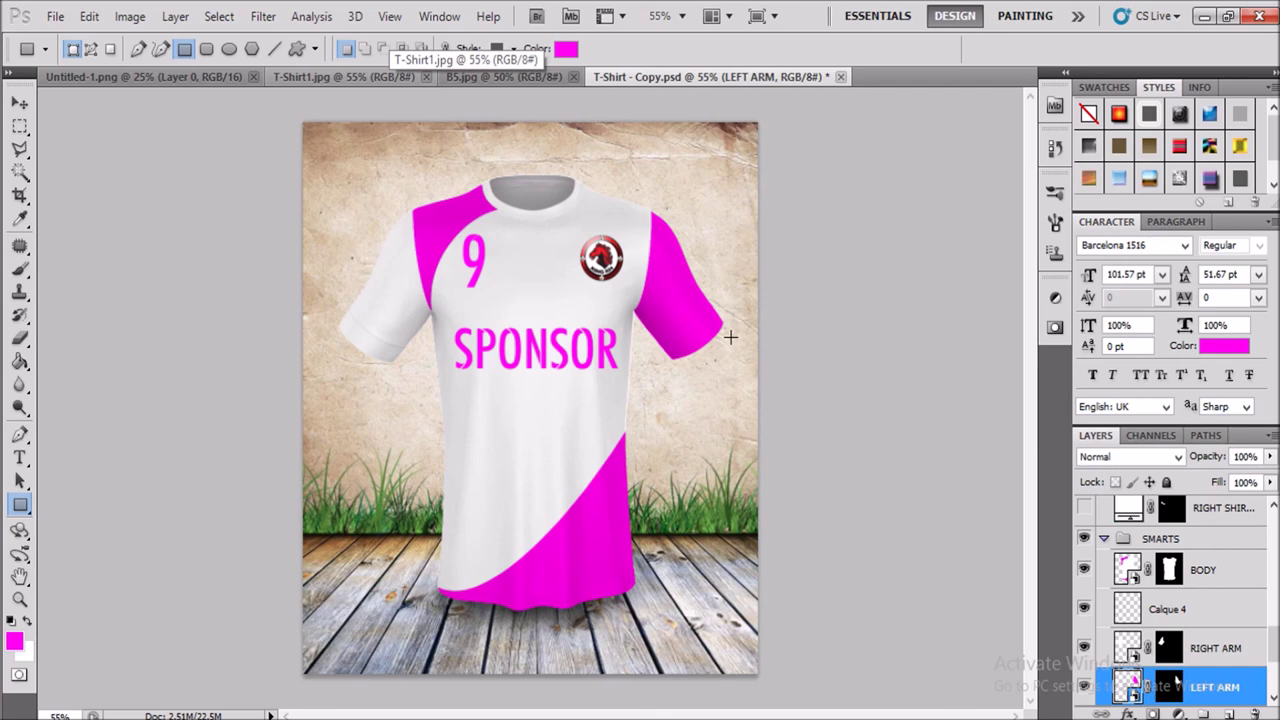
pyautogui.click(371, 77)
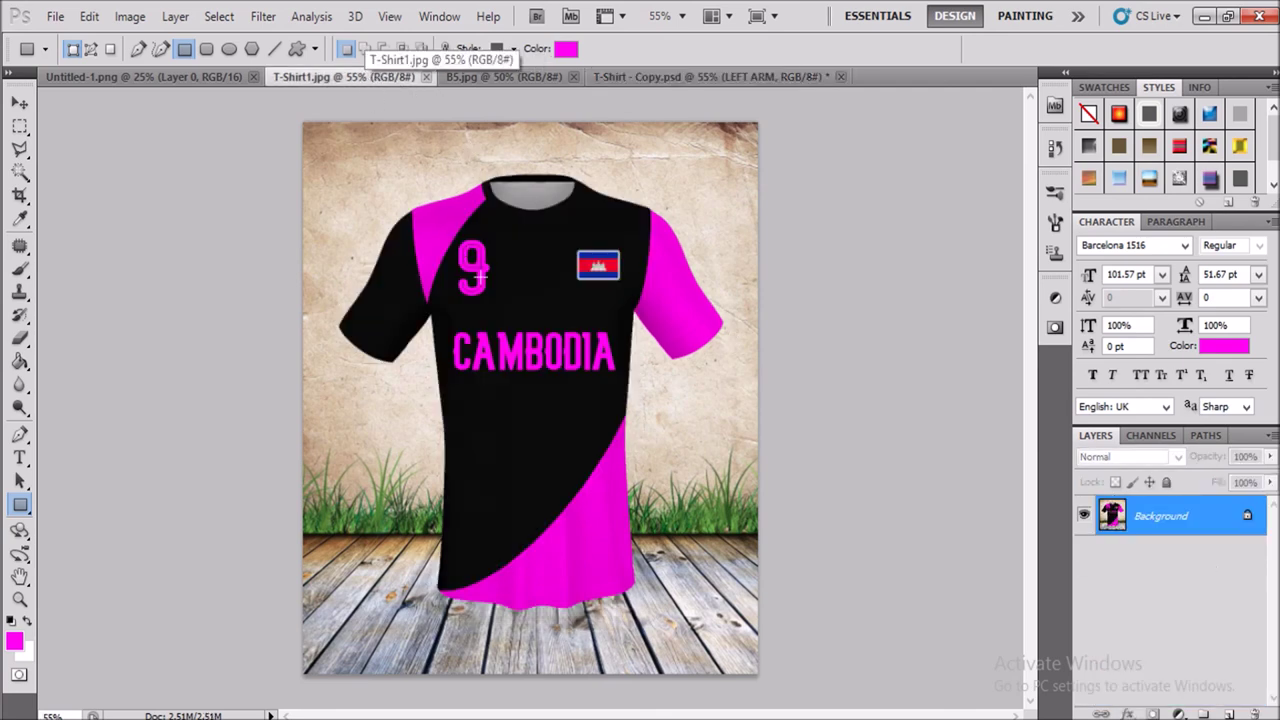
pyautogui.click(716, 80)
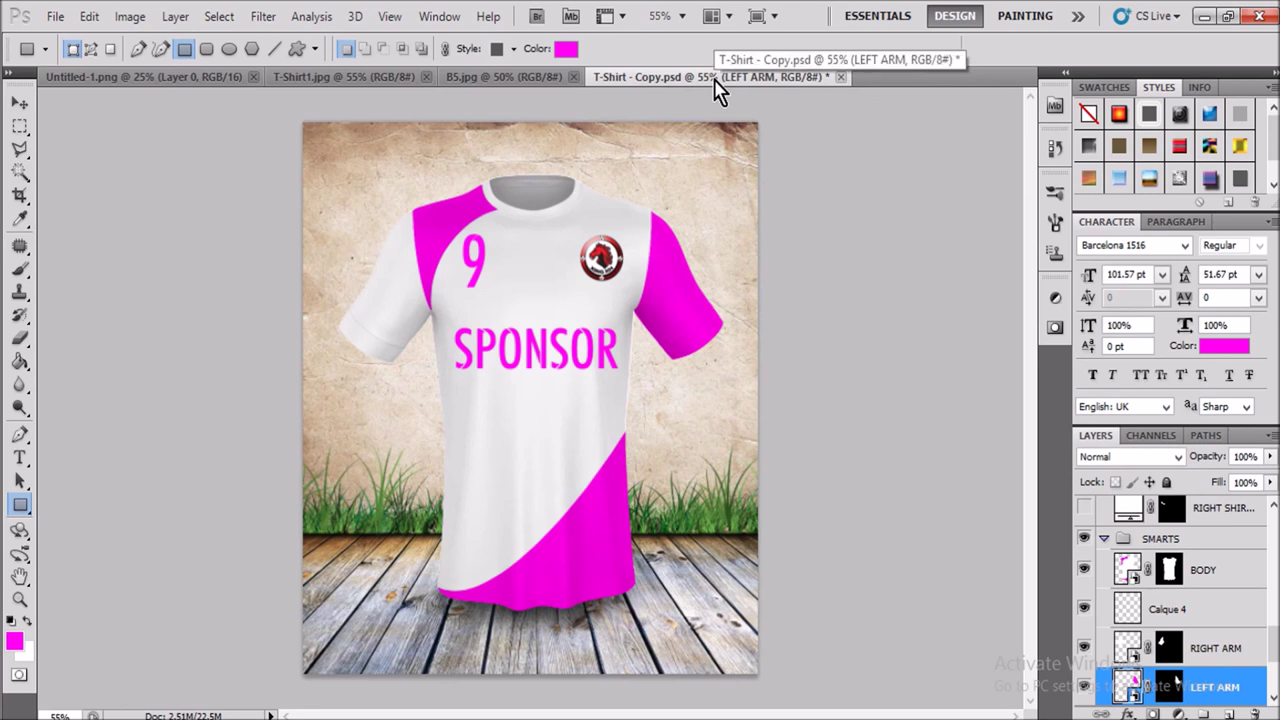